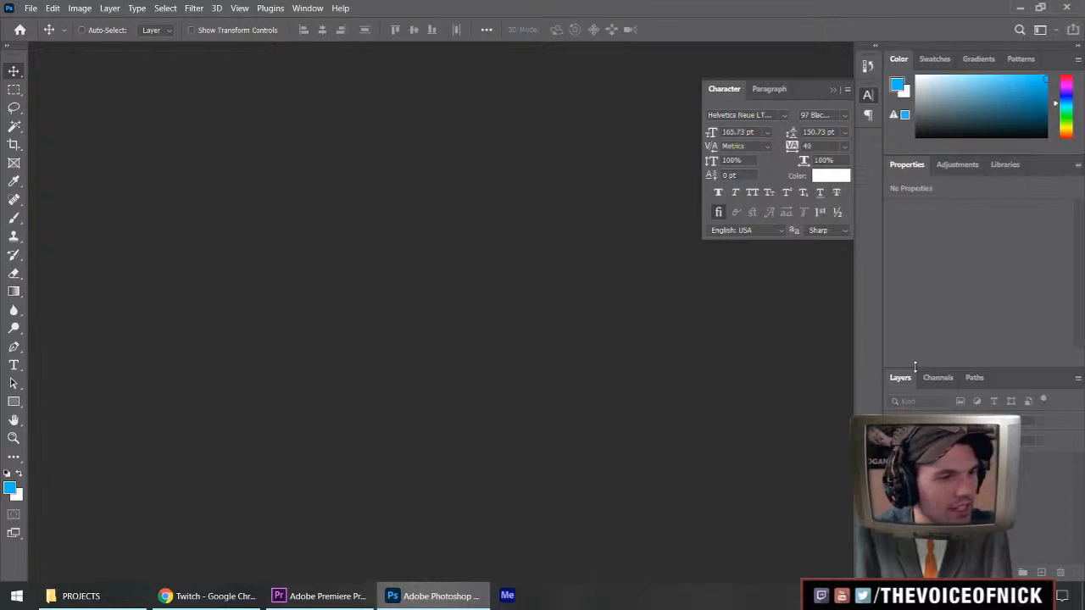
Open VON-201128_MGS2Review-Thumb.psd from the THUMB folder.
double_click(600, 361)
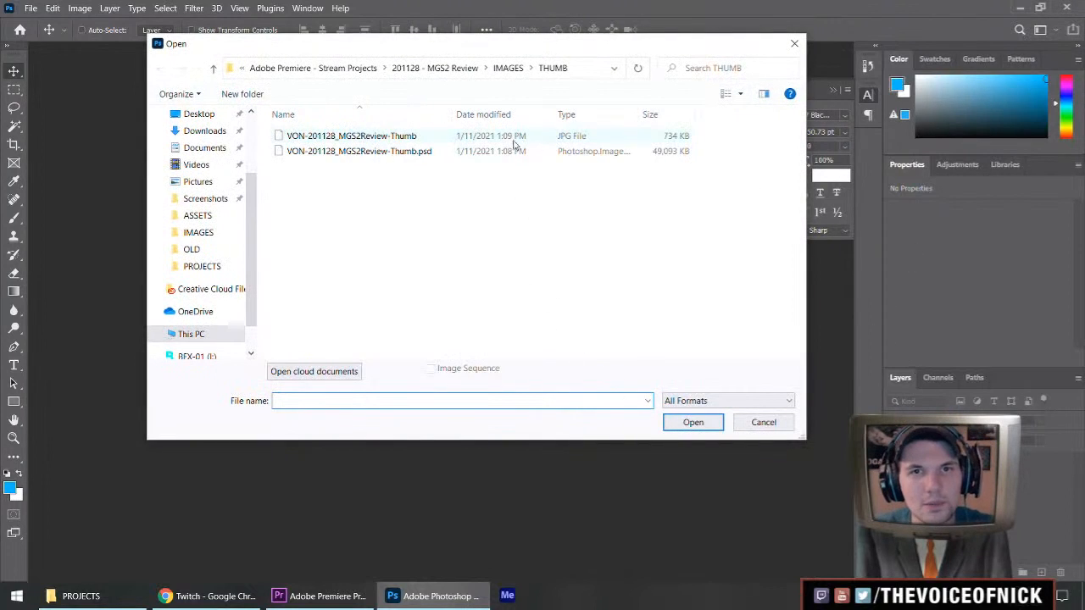
double_click(423, 153)
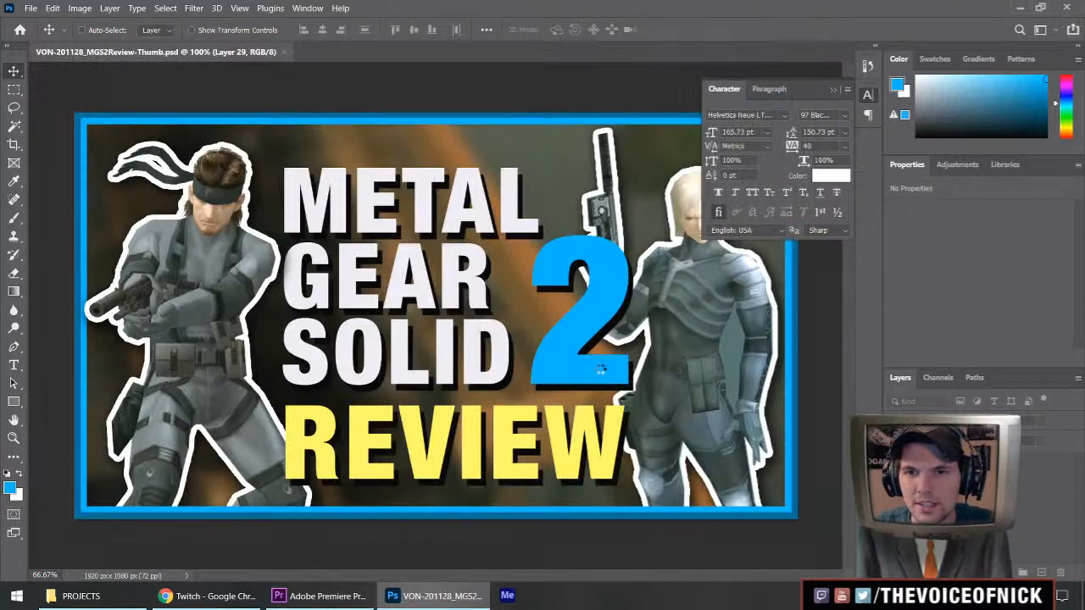
scroll(572, 324, "down", 7)
scroll(572, 324, "down", 2)
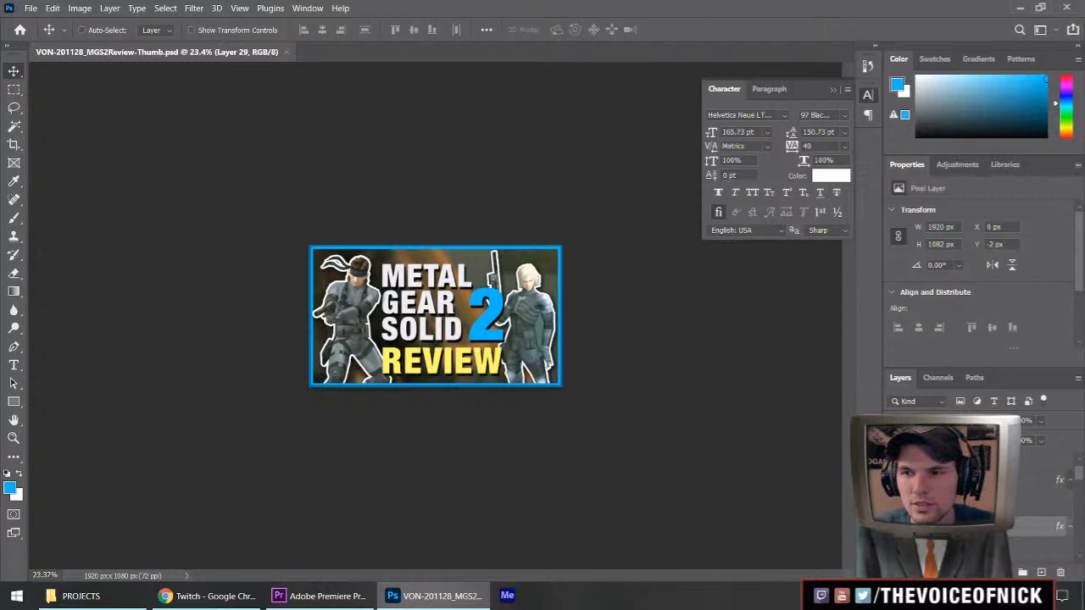
Reposition the Shadow layer behind the title and transform it to 99.83% width and 65% height.
scroll(957, 504, "down", 12)
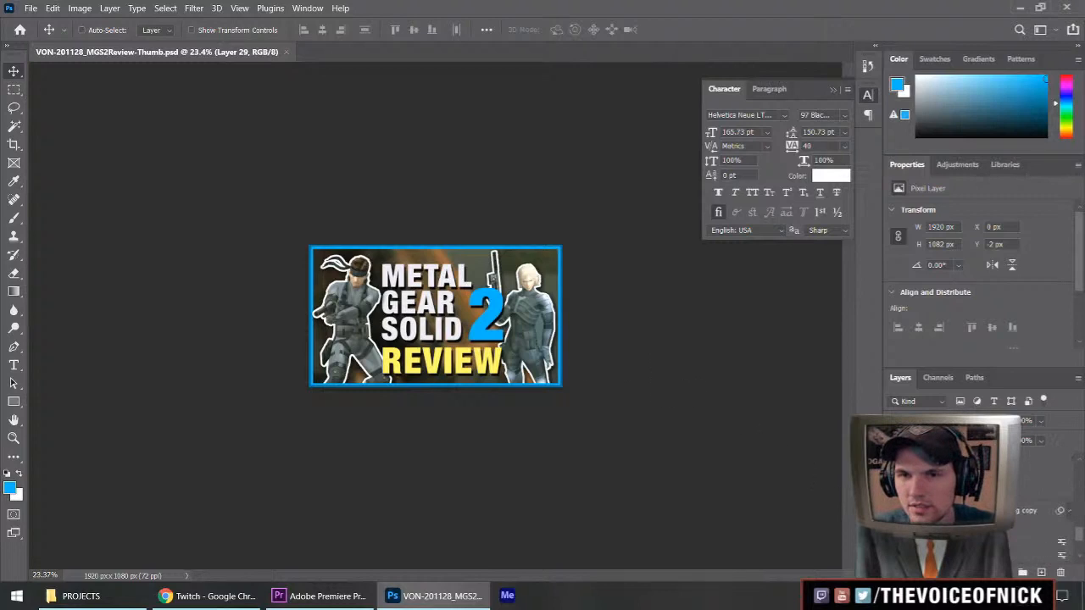
scroll(957, 504, "down", 3)
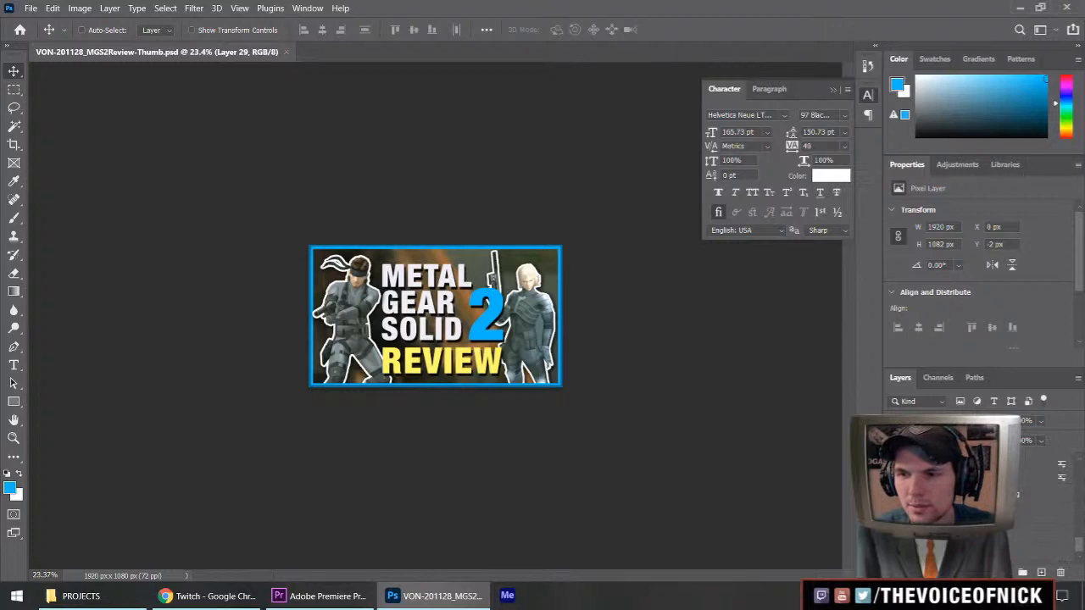
scroll(958, 504, "up", 6)
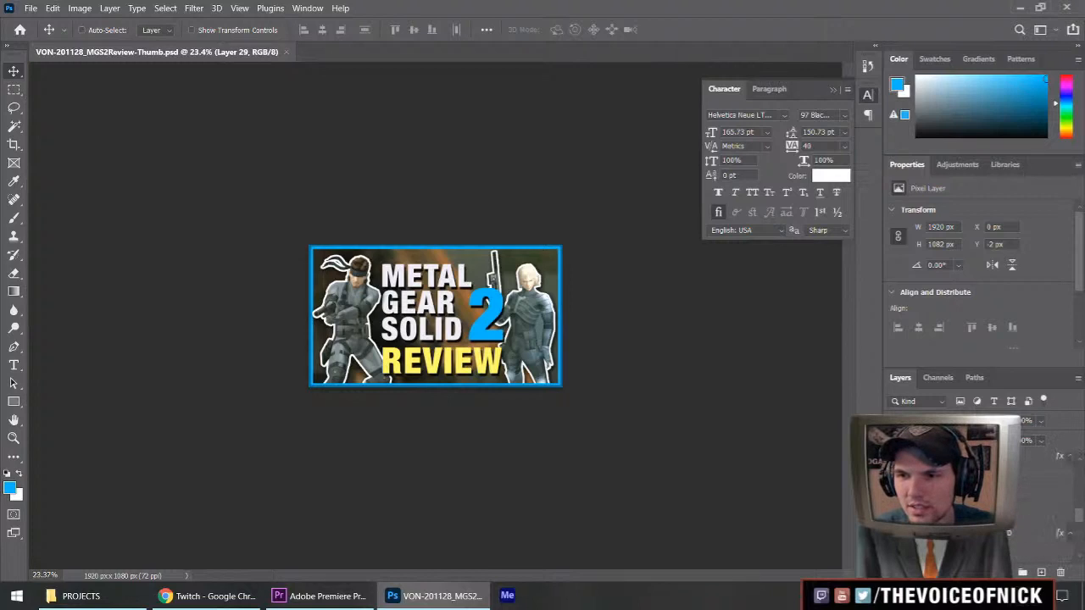
left_click(958, 533)
scroll(958, 525, "down", 1)
left_click(957, 514)
left_click_drag(446, 343, 513, 321)
key("ctrl+t")
left_click_drag(428, 204, 429, 241)
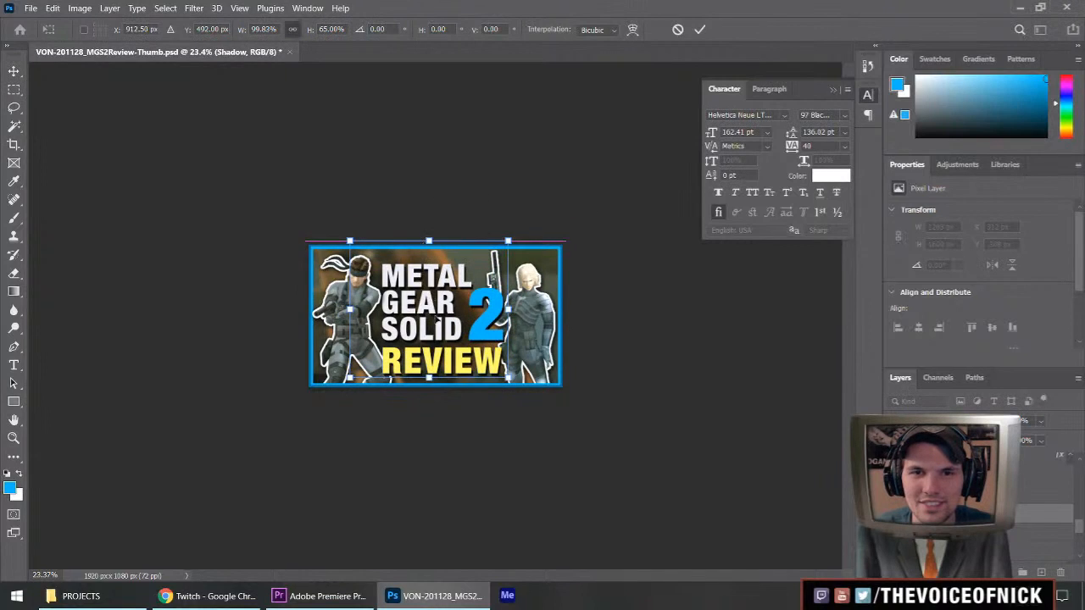
key("Return")
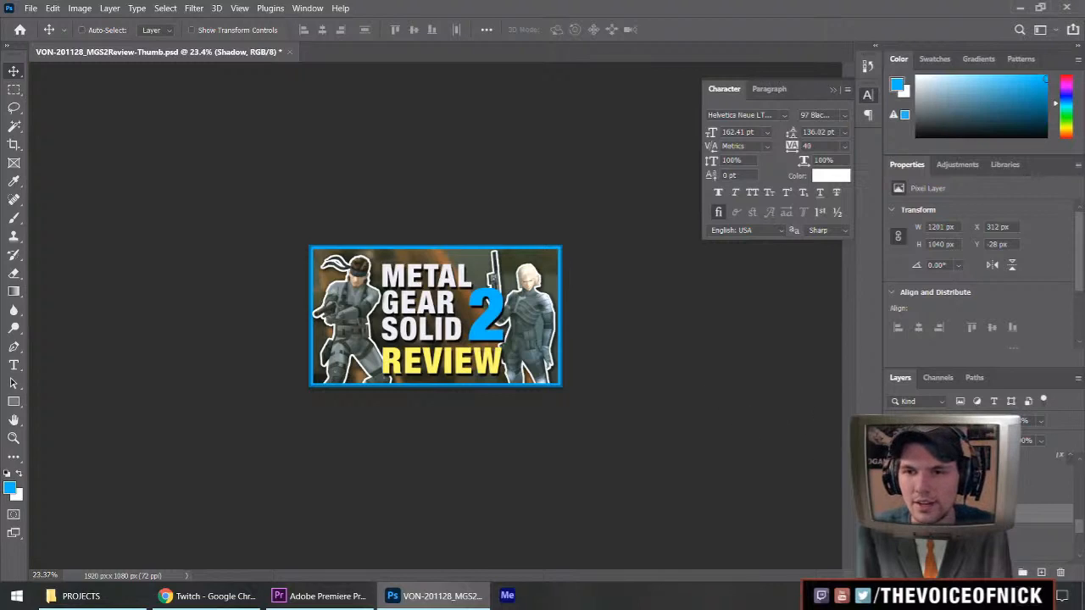
Select the title text layers, including the "2" and "REVIEW", and nudge them up together by 20 px.
left_click(957, 456, "shift")
scroll(958, 462, "up", 8)
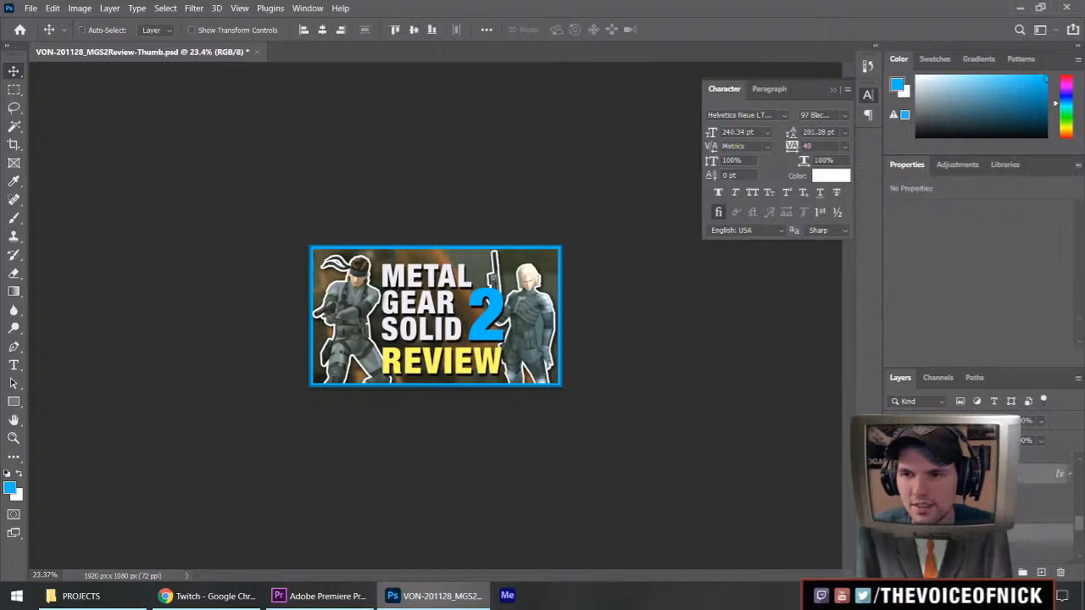
scroll(957, 462, "up", 2)
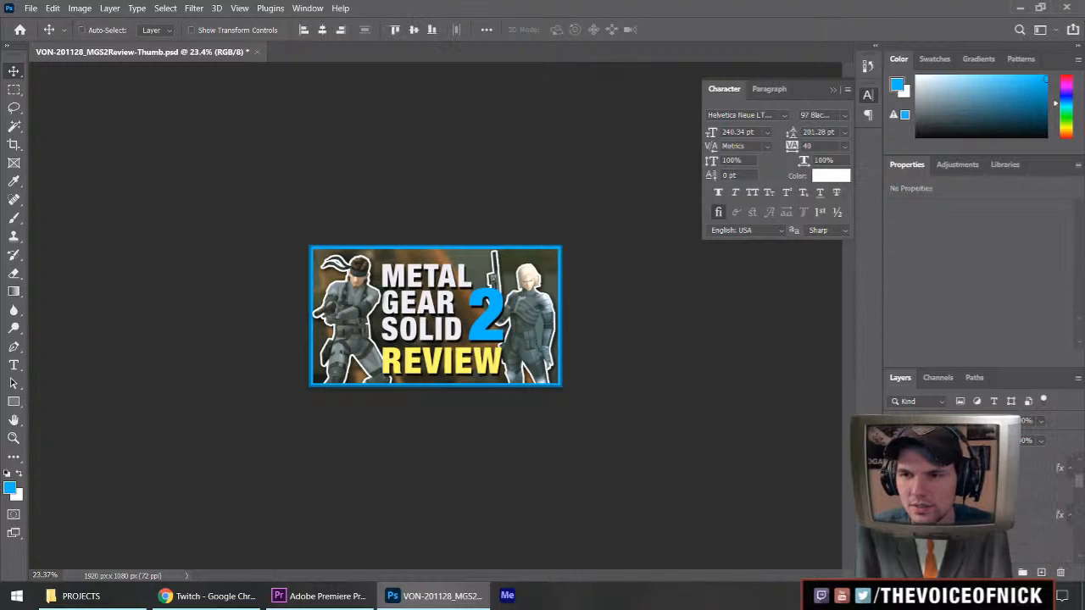
left_click(957, 514, "ctrl")
scroll(958, 514, "down", 2)
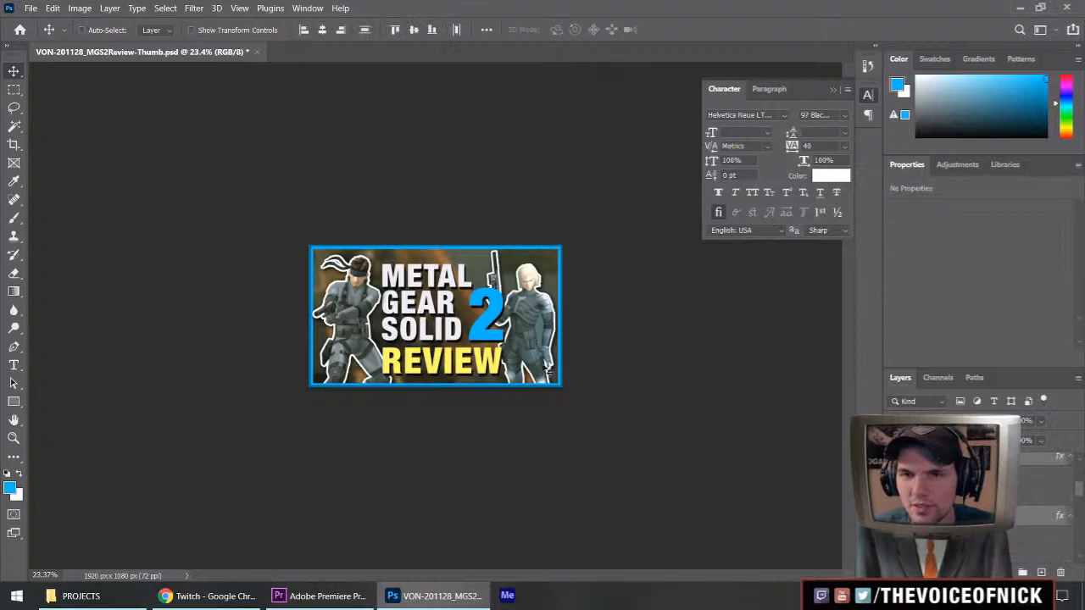
left_click_drag(448, 330, 444, 318)
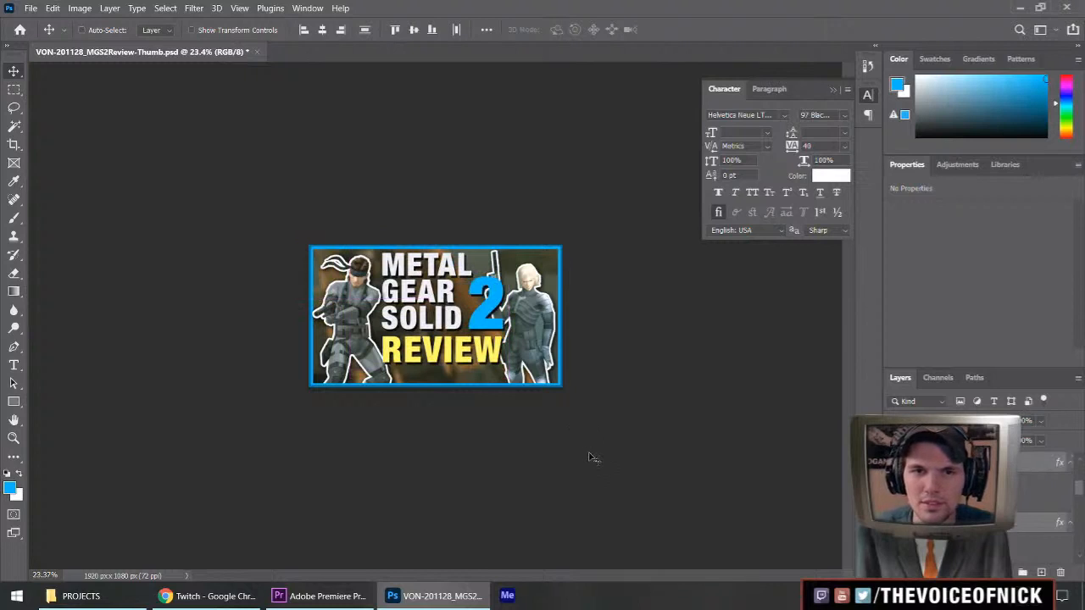
key("ctrl+z")
key("shift+Up")
key("shift+Up")
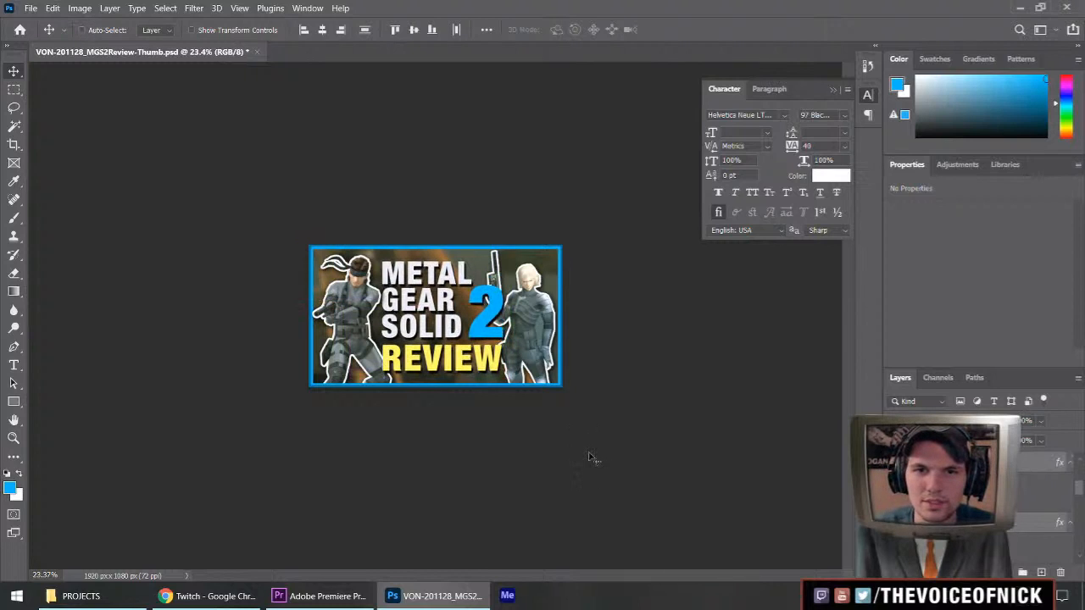
key("ctrl+0")
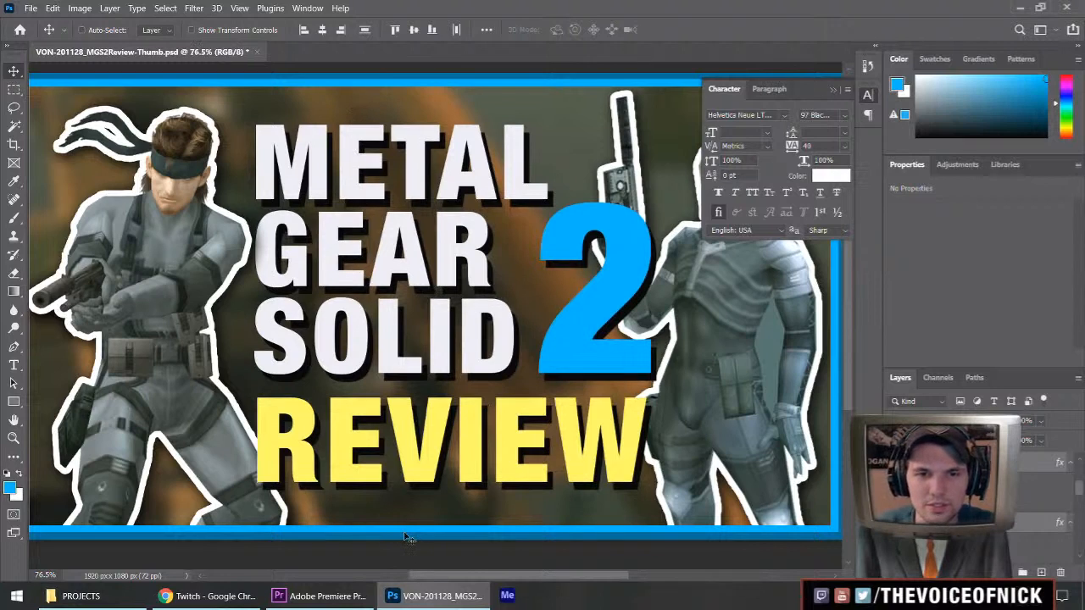
scroll(405, 536, "down", 5)
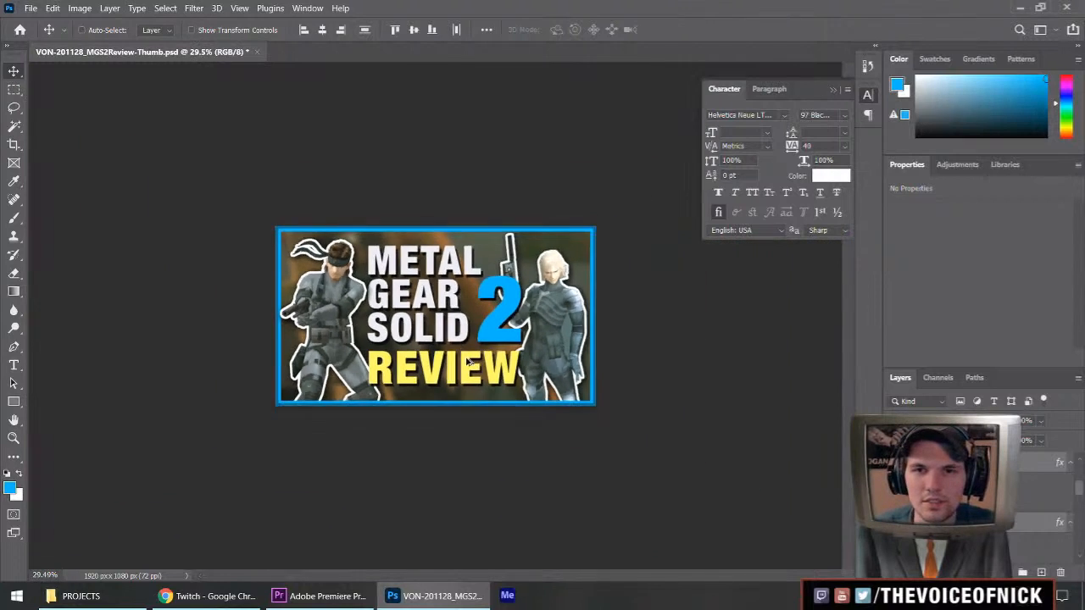
scroll(506, 359, "up", 3)
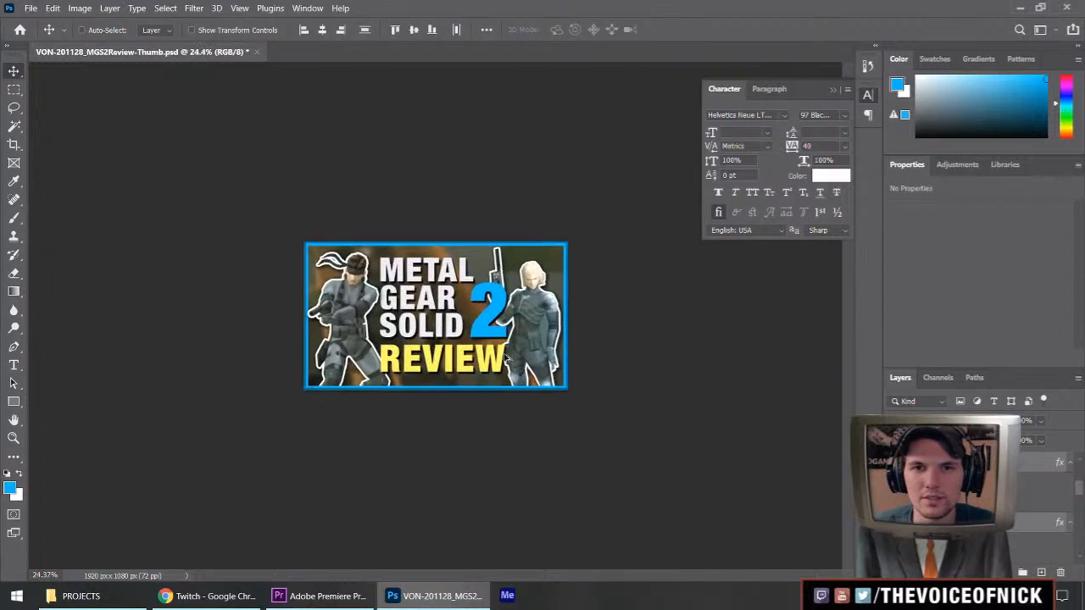
scroll(563, 371, "down", 2)
scroll(565, 374, "up", 1)
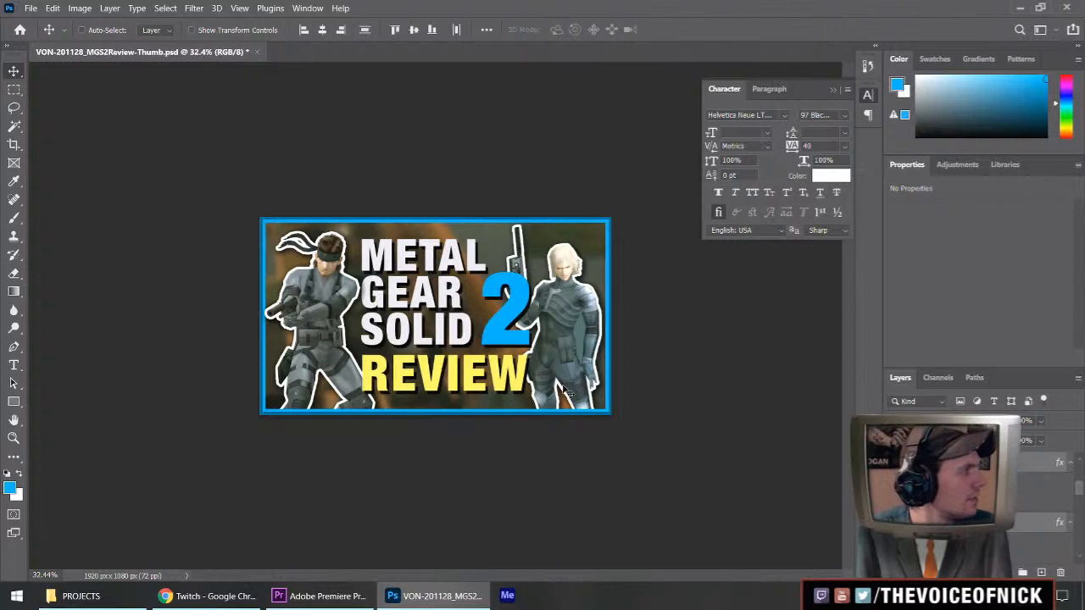
Show the Navigator panel and dock it at a reduced height between the Color and Properties panels.
left_click(308, 7)
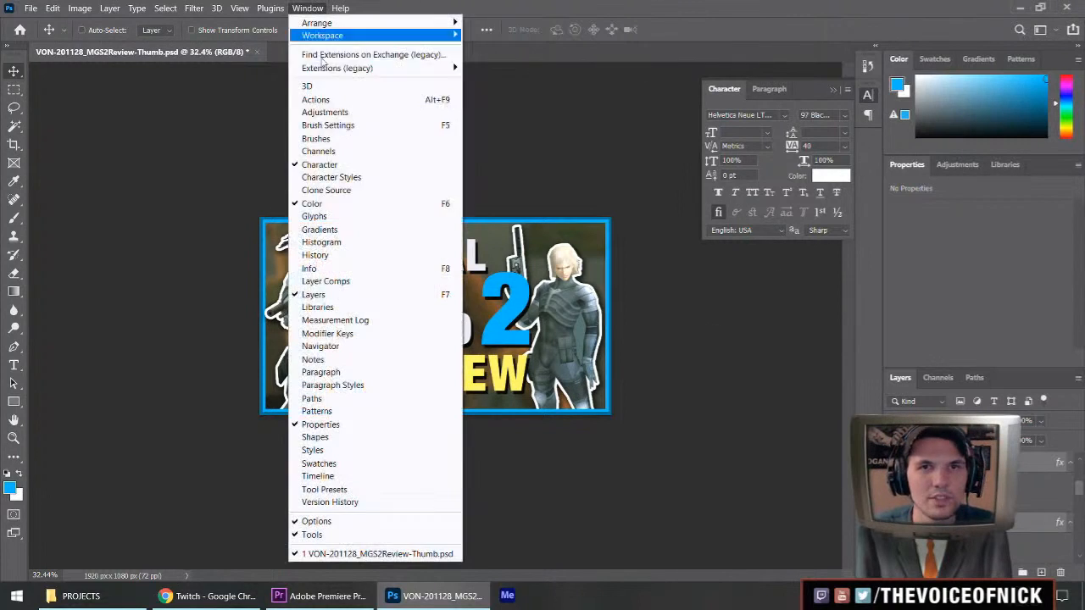
left_click(360, 346)
left_click_drag(730, 88, 942, 153)
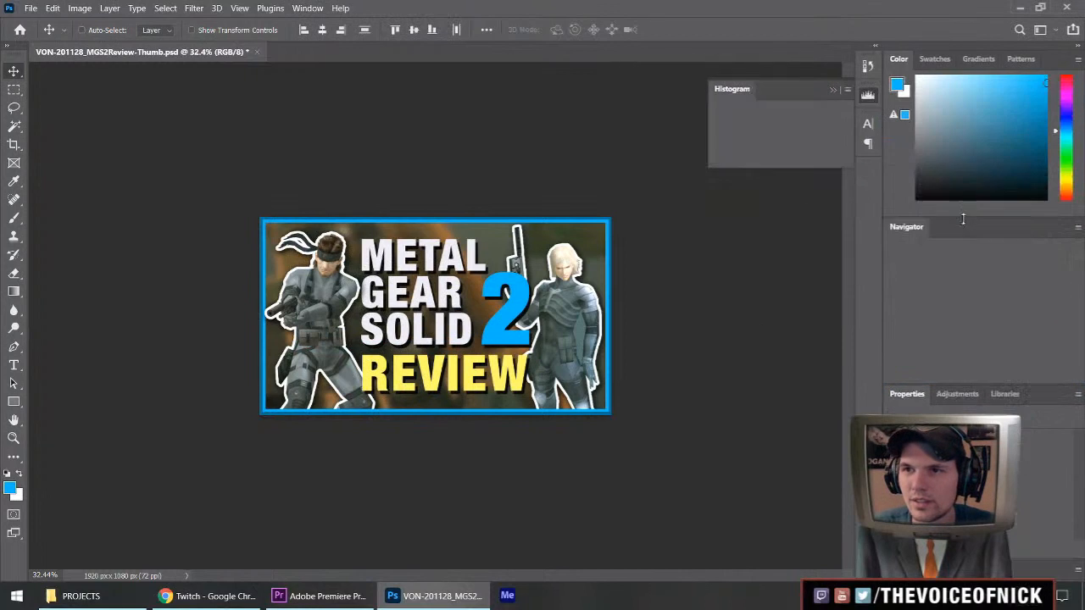
left_click_drag(975, 386, 974, 258)
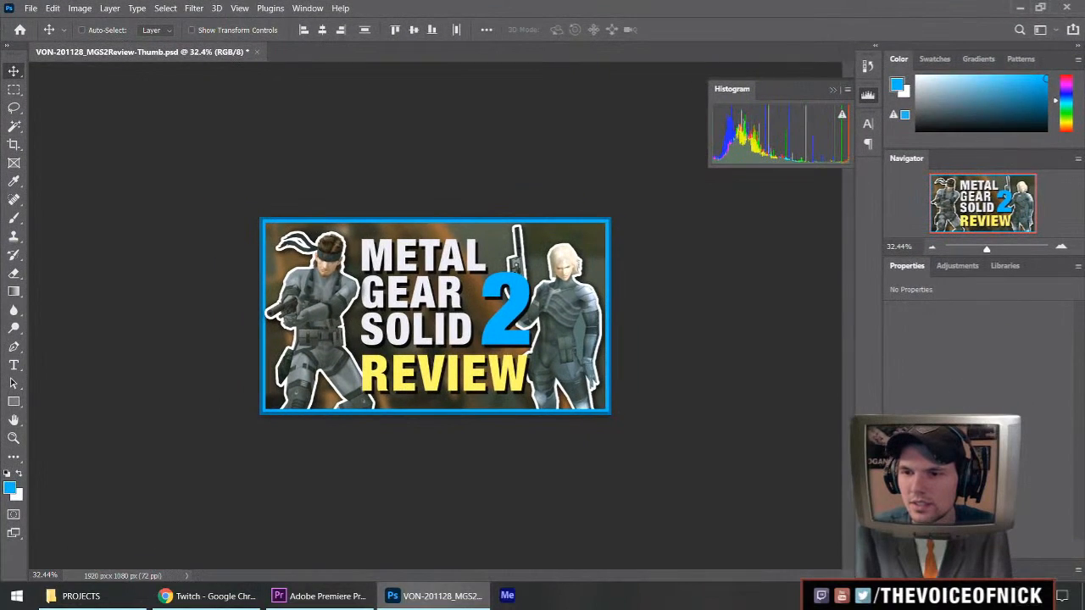
Expand the minimized Layers panel to take up more height and collapse the Histogram panel to its icon.
left_click(902, 569)
left_click_drag(926, 397, 969, 243)
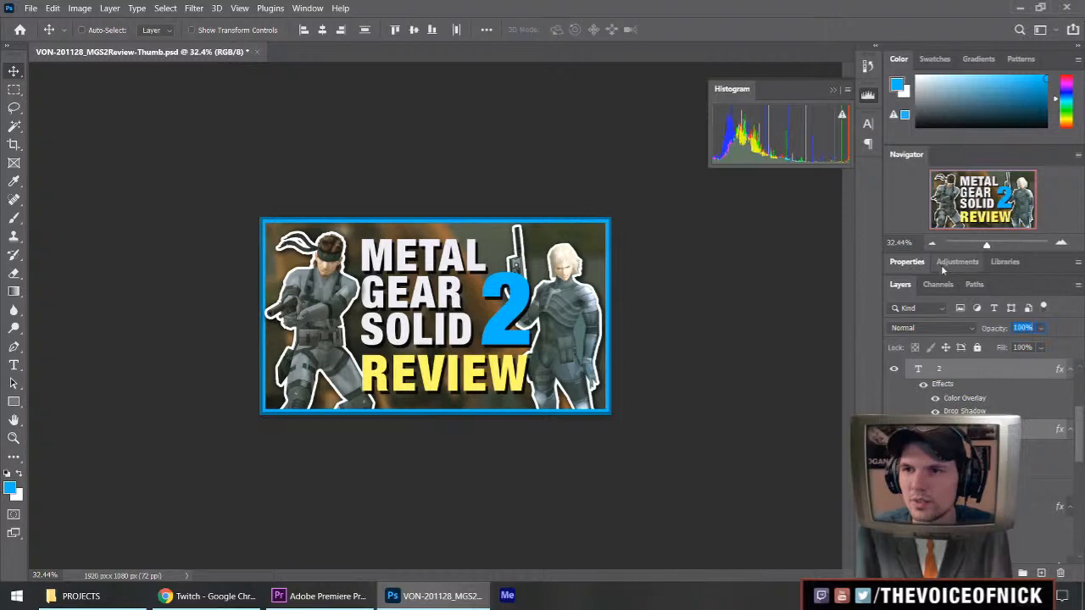
mouse_move(936, 274)
left_mouse_down()
mouse_move(935, 296)
mouse_move(939, 272)
left_mouse_up()
left_click(834, 90)
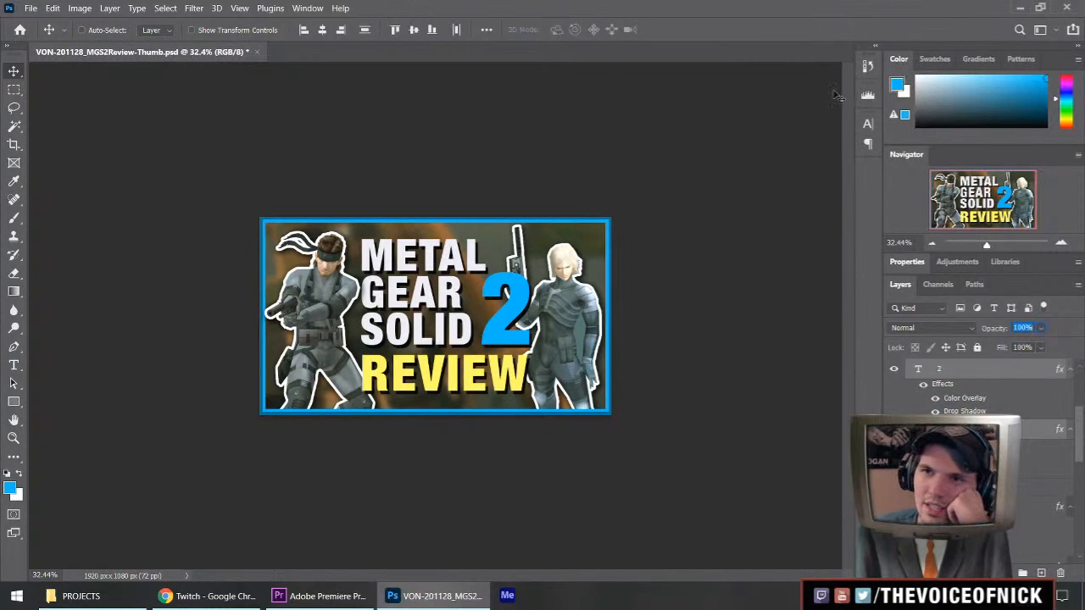
left_click(939, 285)
left_click(908, 286)
left_click(942, 263)
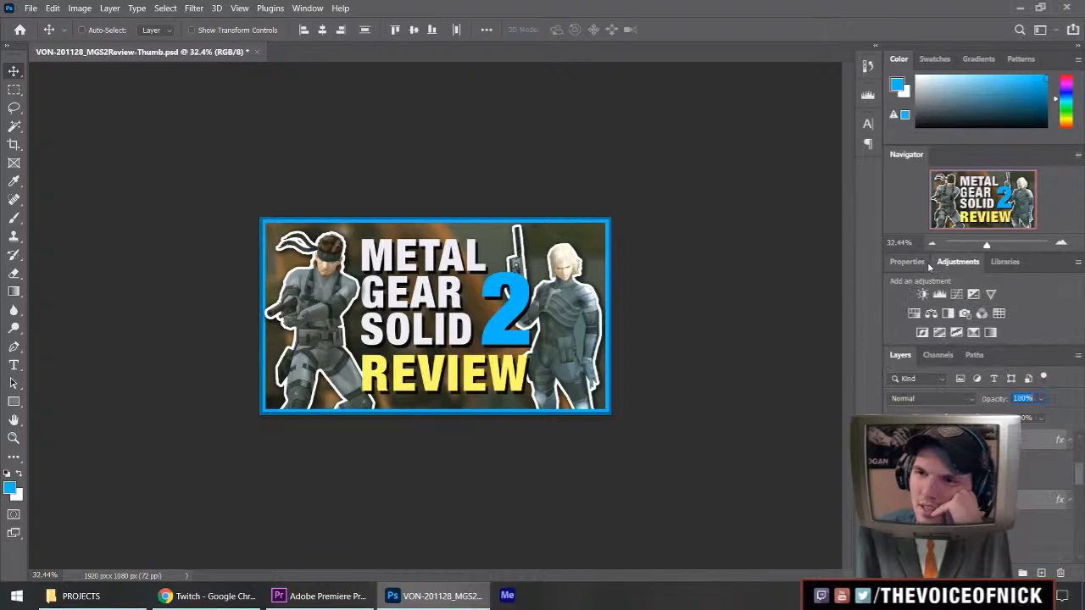
left_click(916, 262)
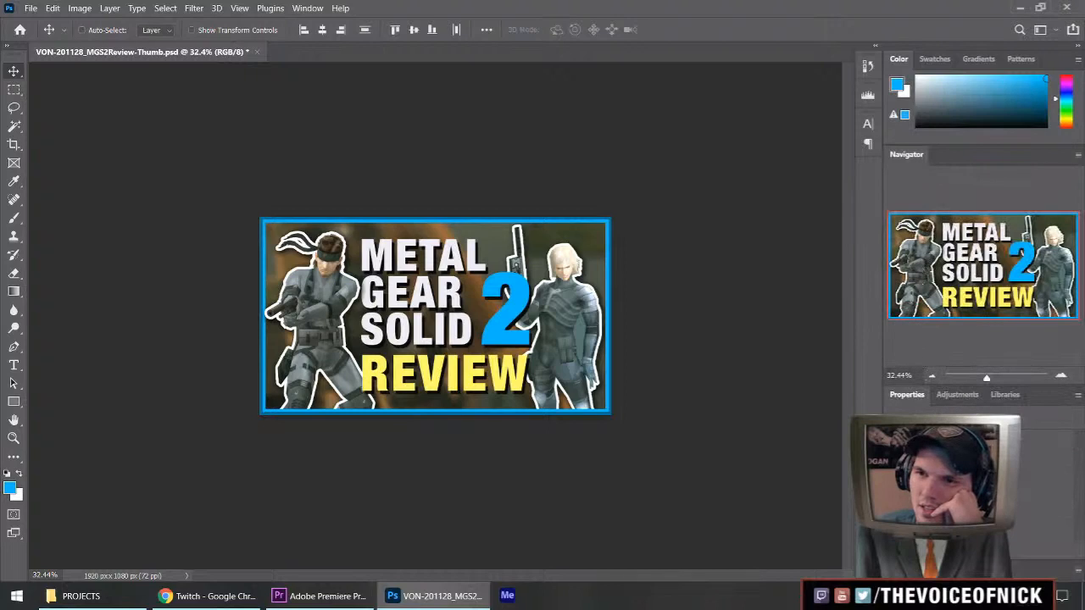
double_click(915, 395)
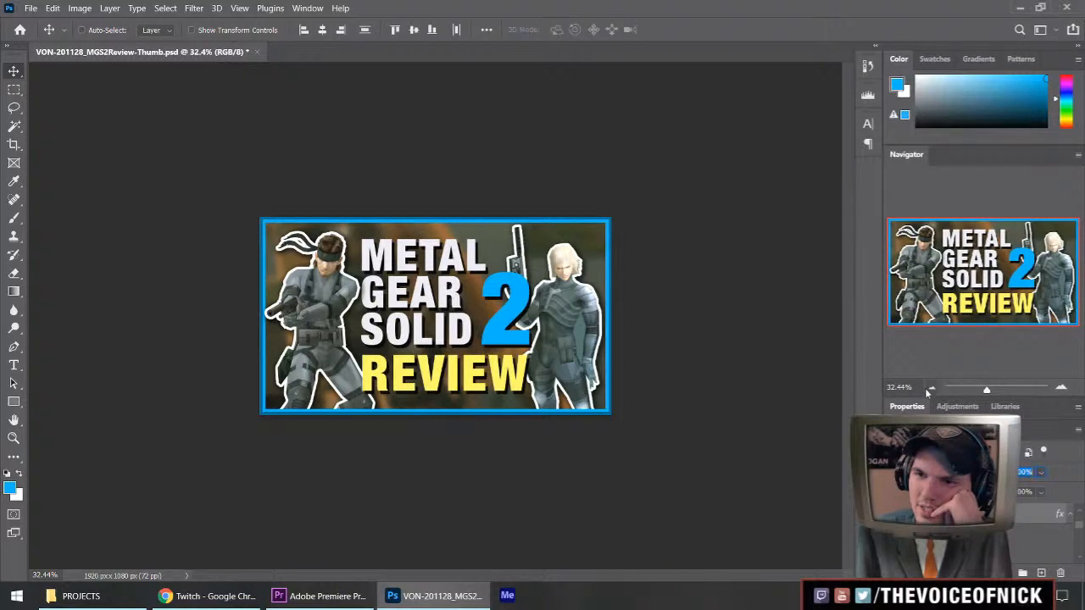
left_click_drag(926, 399, 927, 277)
left_click(912, 285)
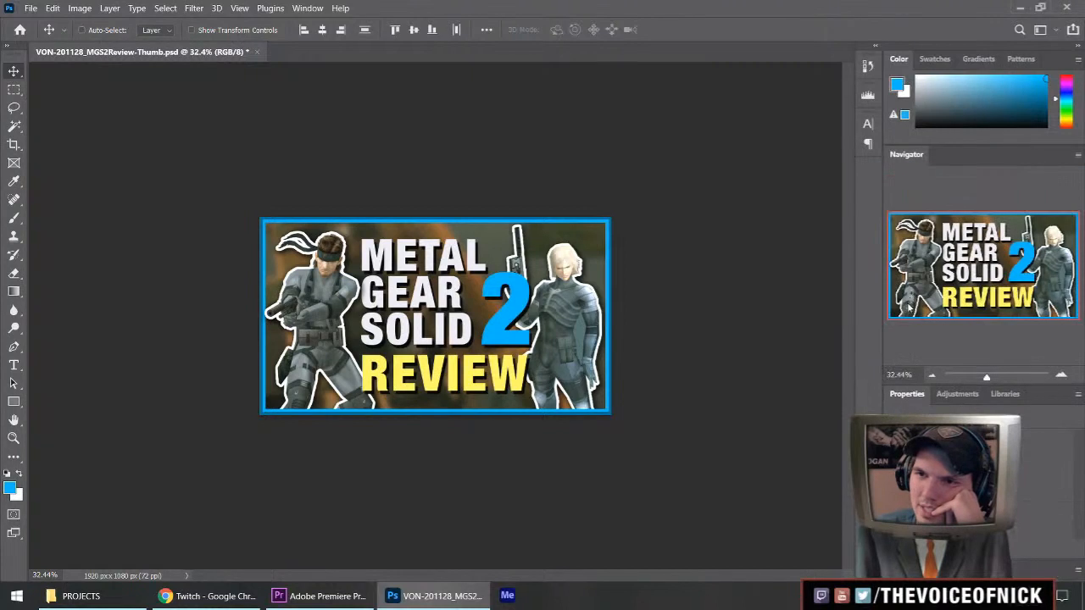
double_click(910, 394)
left_click_drag(982, 395, 991, 288)
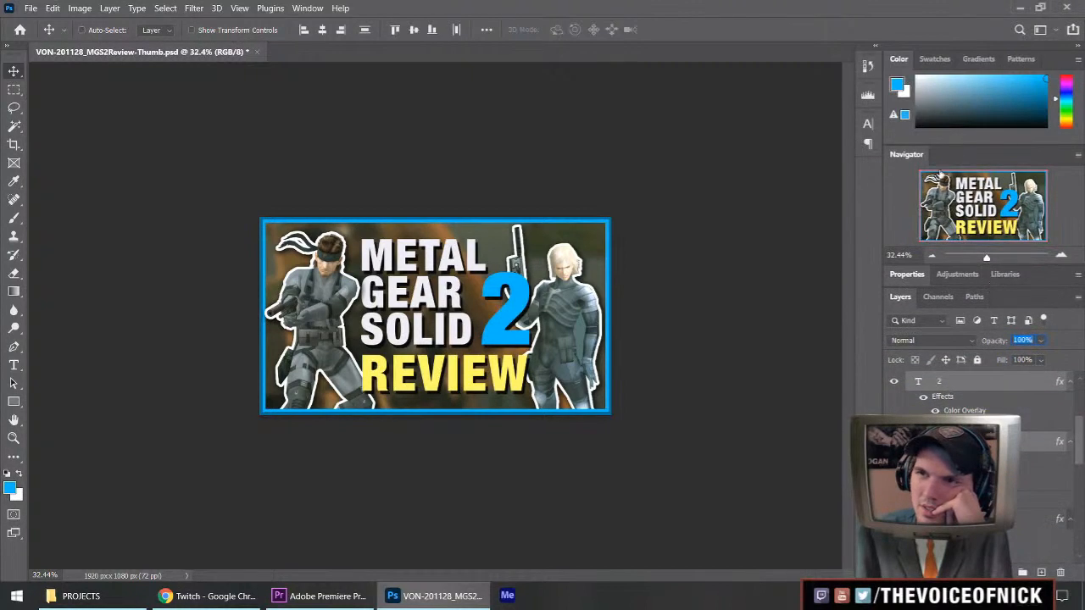
Group the Navigator as the first tab with the Color panel and expand Properties at a moderate height above Layers.
left_click_drag(910, 156, 886, 58)
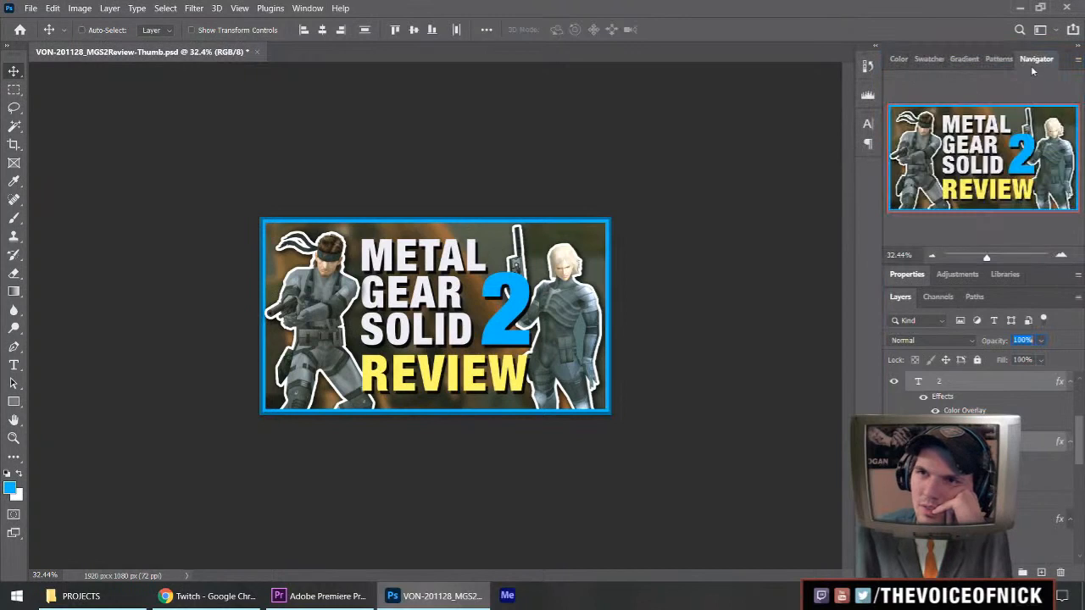
left_click_drag(1034, 60, 900, 59)
double_click(907, 273)
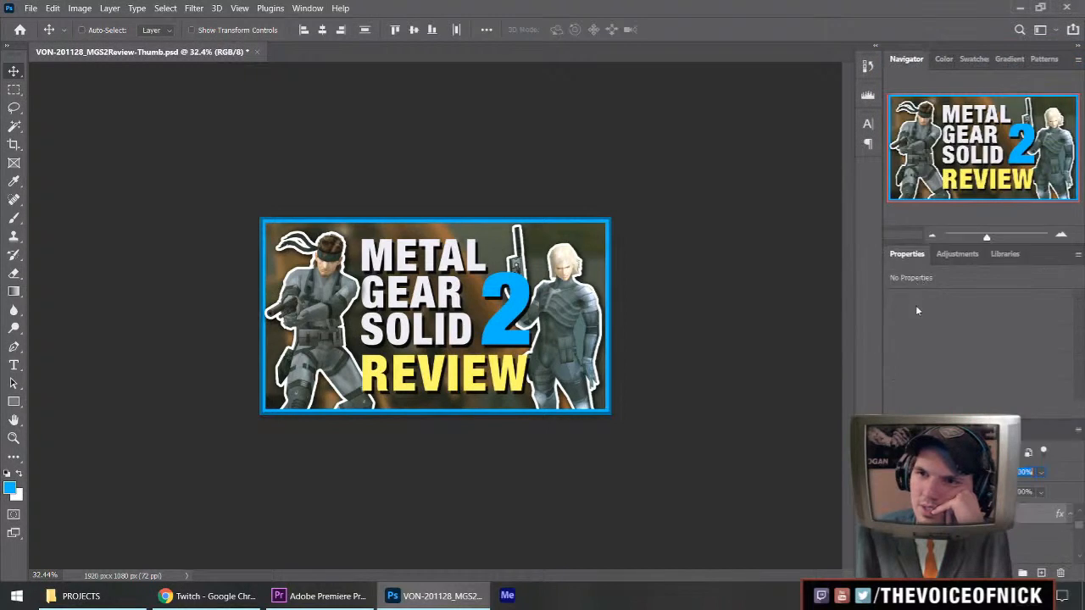
left_click_drag(956, 420, 961, 281)
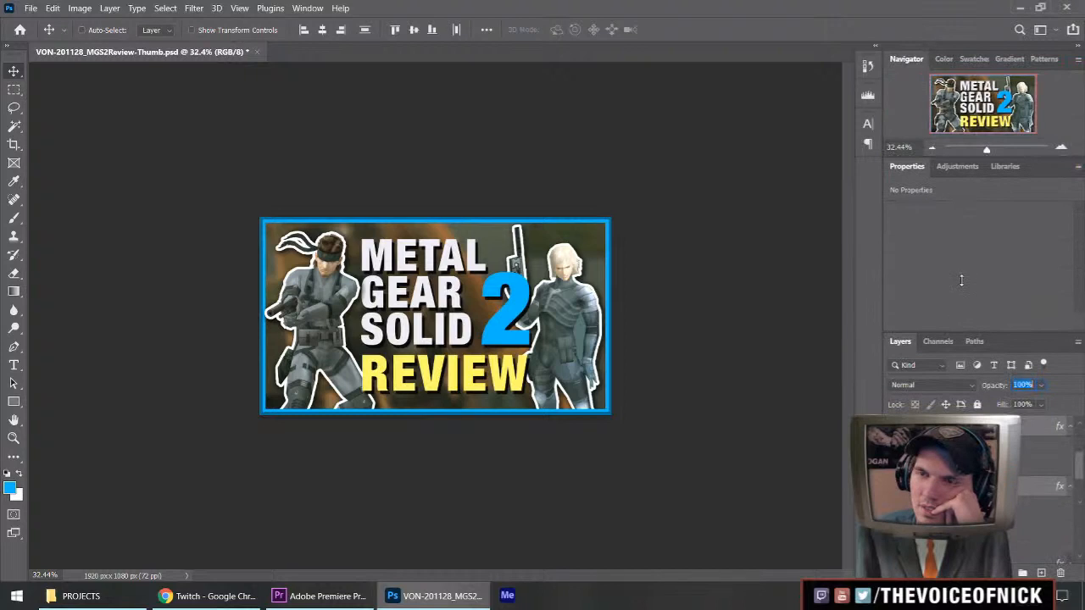
left_click_drag(955, 329, 953, 325)
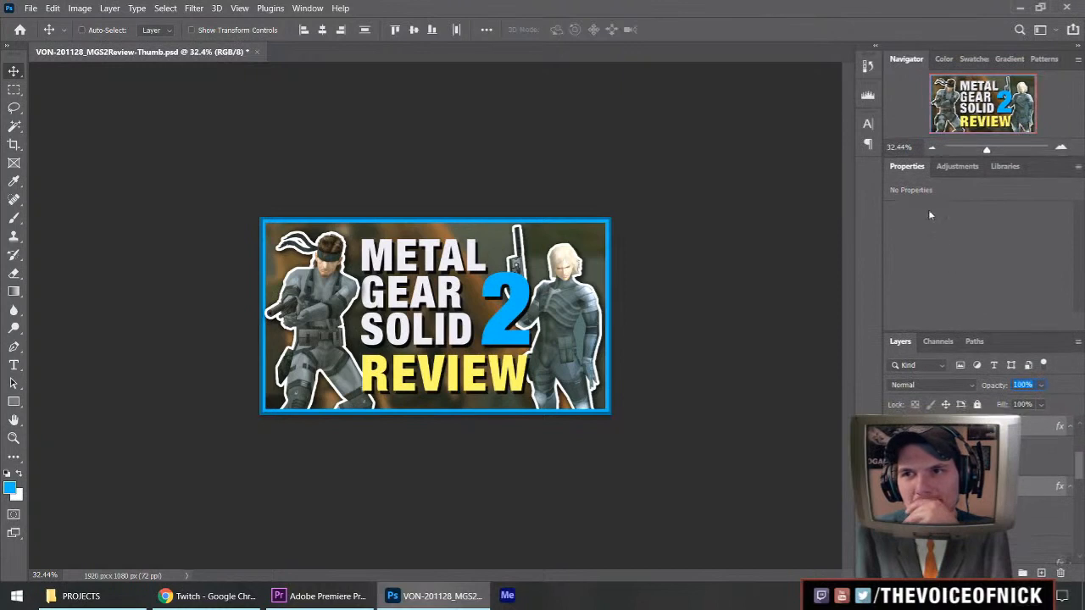
left_click(953, 166)
left_click(906, 166)
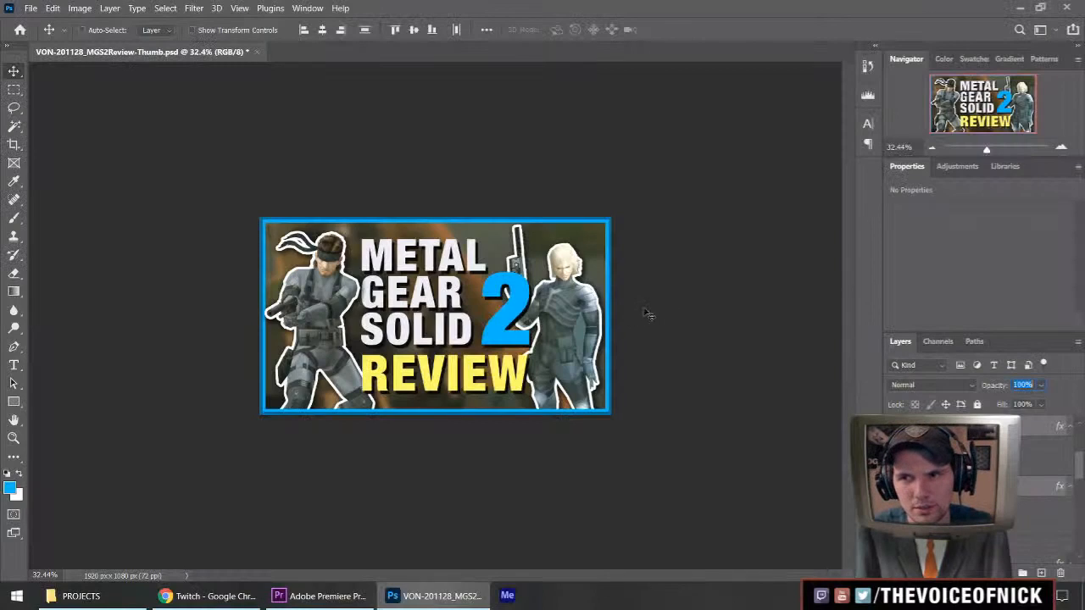
Save the full thumbnail as a JPEG named VON-201128_MGS2Review-Thumb in the THUMB folder at quality 12 (Maximum).
key("Return")
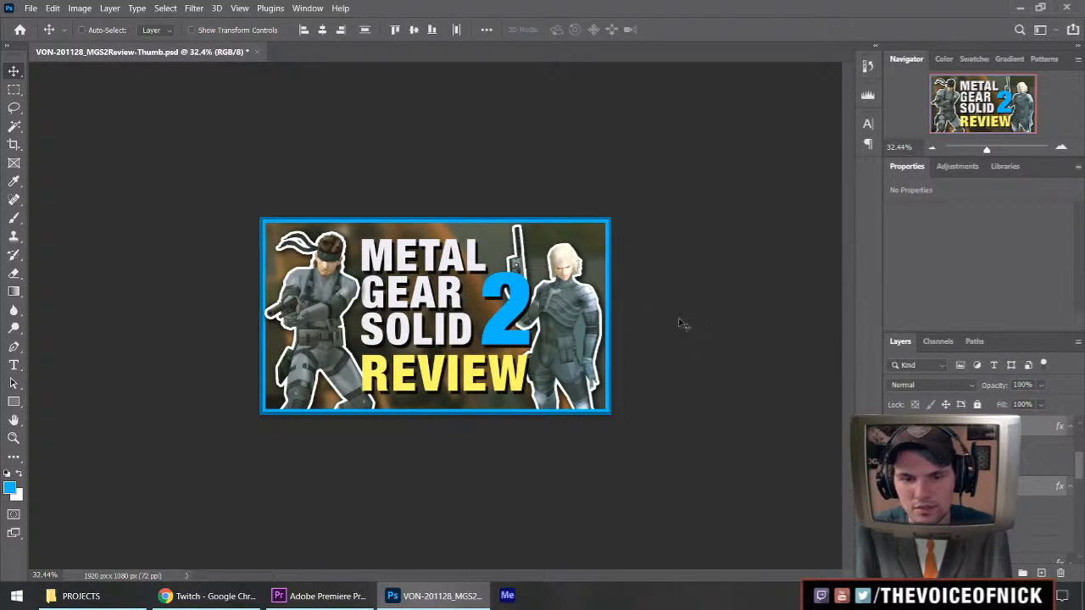
key("m")
key("ctrl+shift+s")
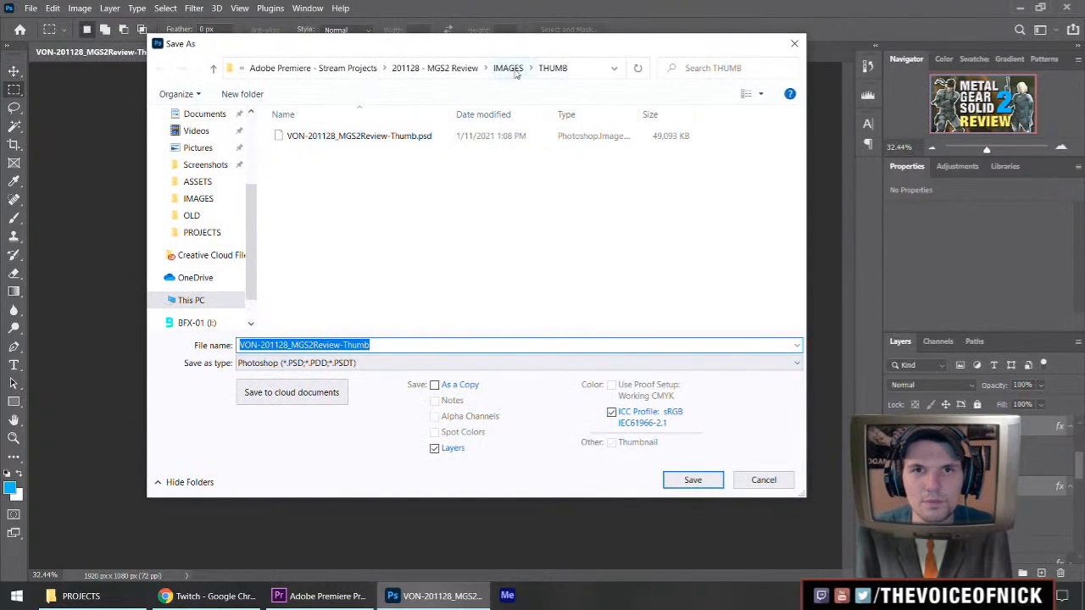
left_click(366, 364)
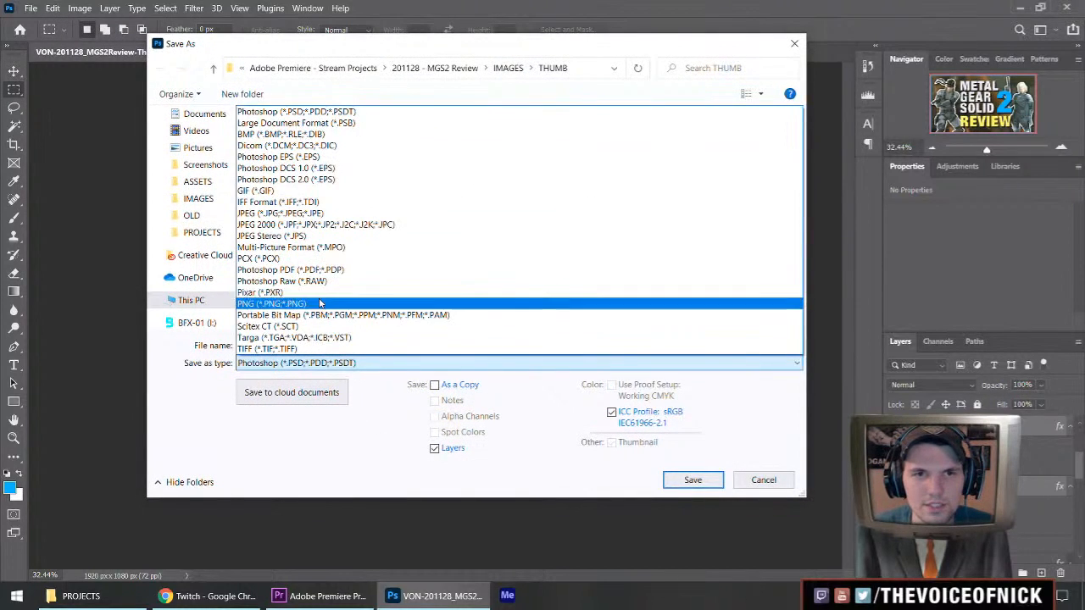
left_click(348, 304)
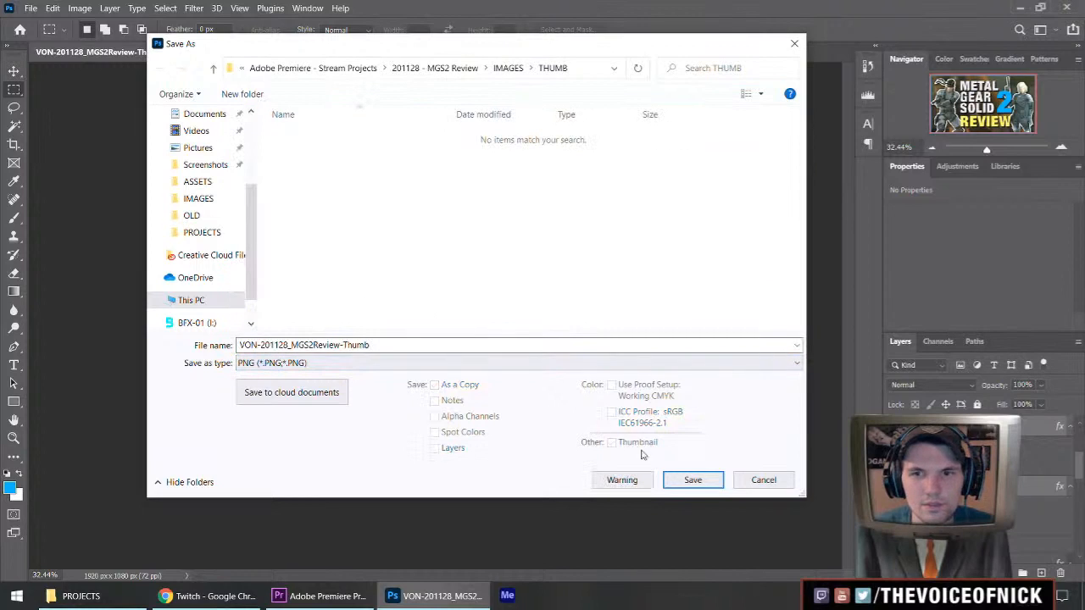
left_click(405, 365)
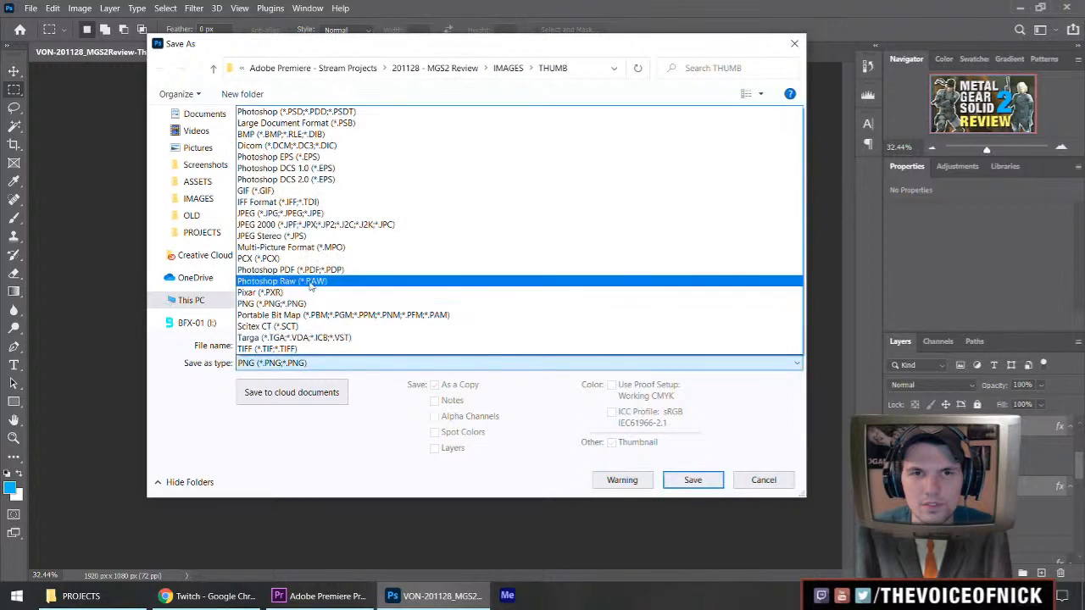
left_click(303, 215)
left_click(692, 480)
left_click(591, 300)
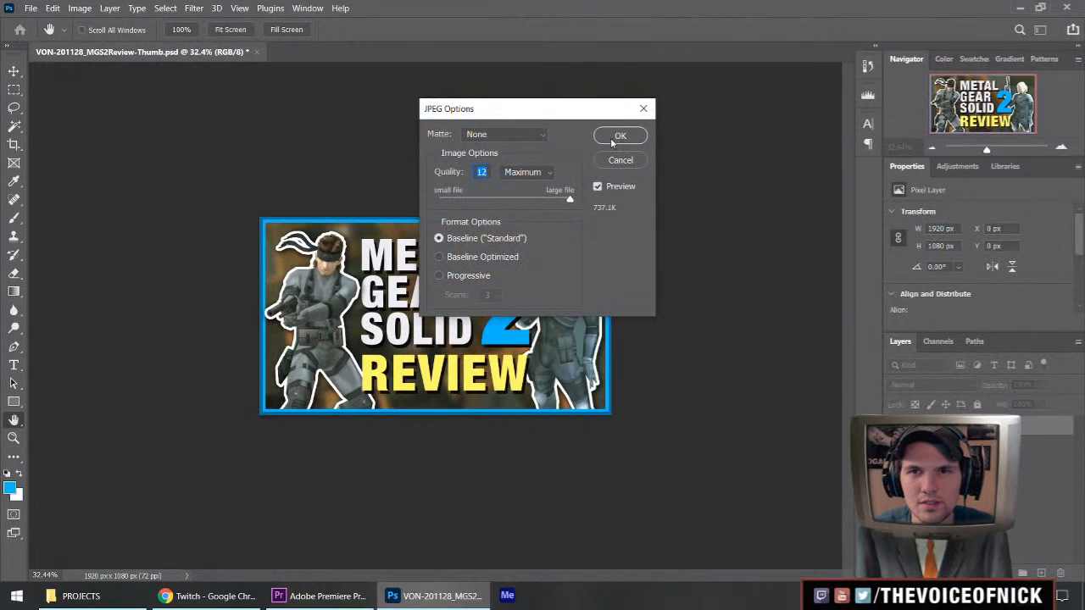
left_click(614, 138)
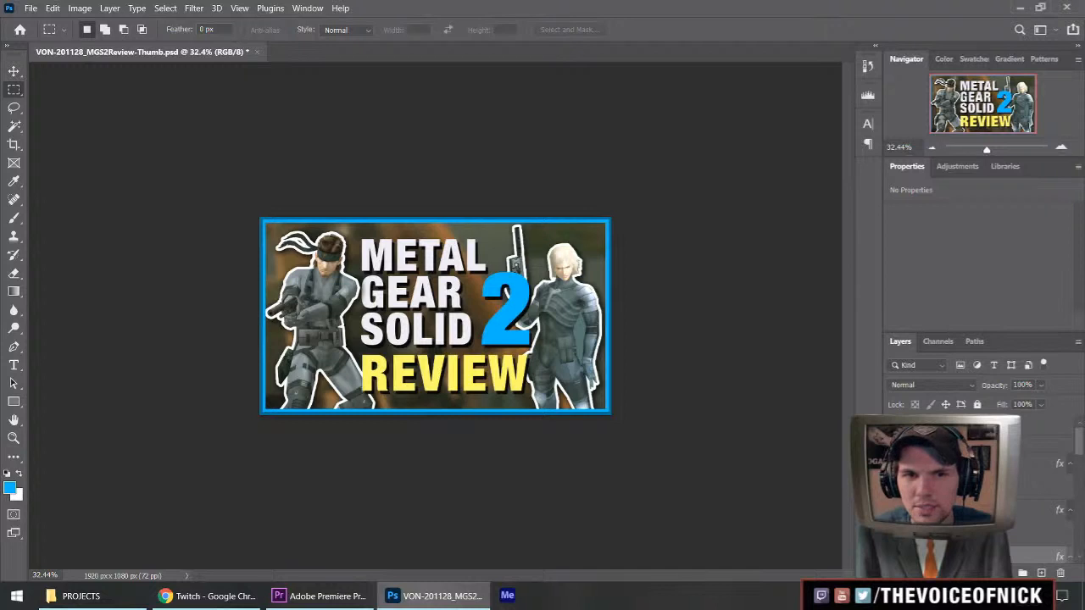
Nudge the layer with Snake's gun to X 5 px, Y 406 px and rename it "Snake Gun".
scroll(268, 331, "up", 3)
left_click_drag(184, 367, 329, 363)
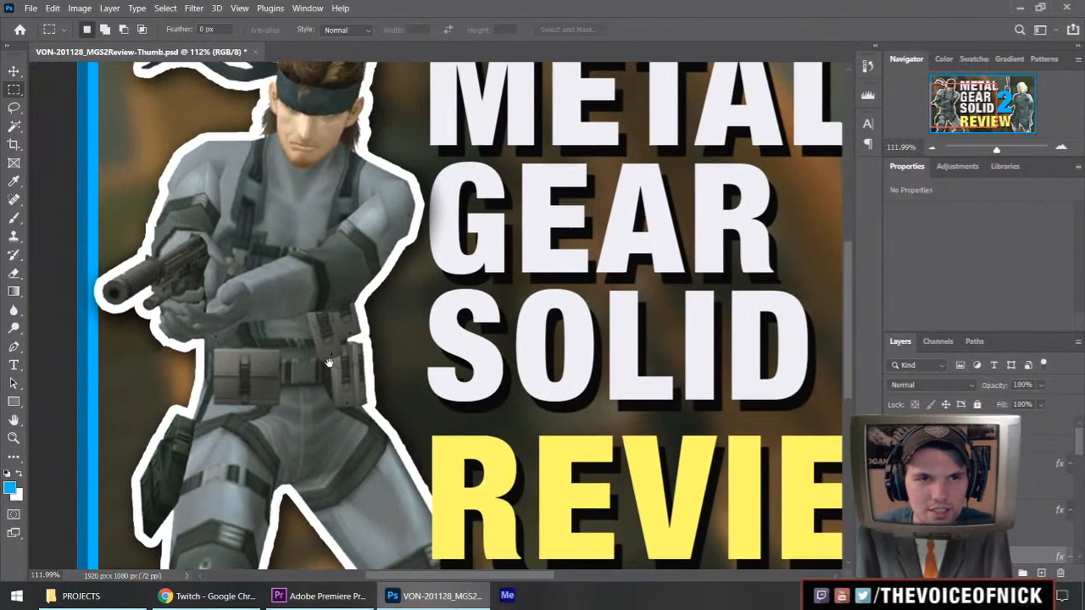
key("v")
left_click(958, 426)
key("Right")
key("Right")
key("Right")
key("Right")
key("Right")
key("Right")
key("Left")
key("Left")
key("Left")
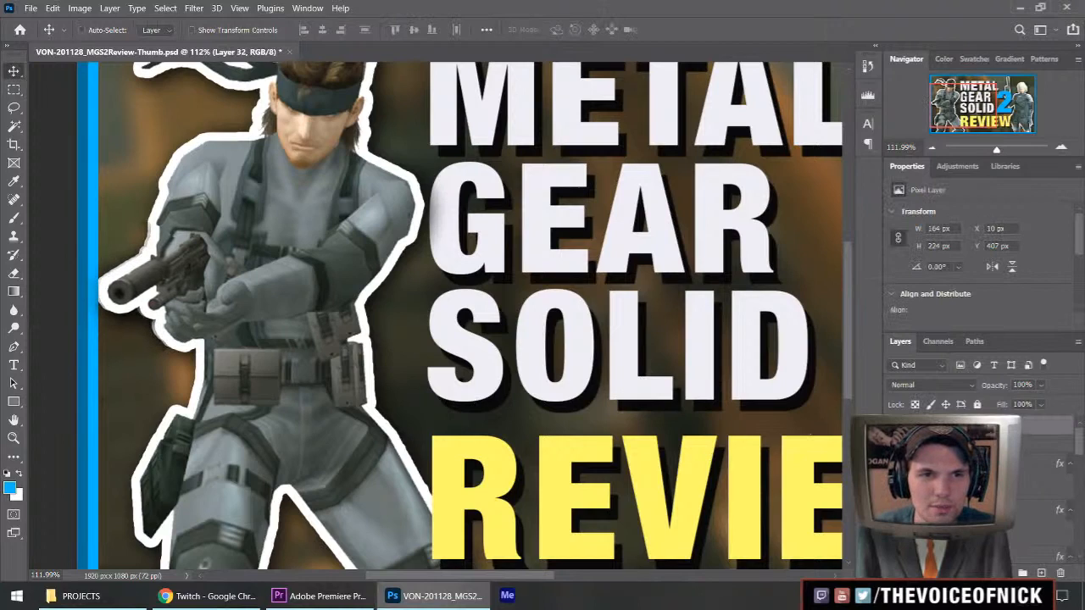
key("Up")
key("Up")
key("Down")
key("Down")
key("Up")
key("Up")
key("Up")
key("Down")
key("Down")
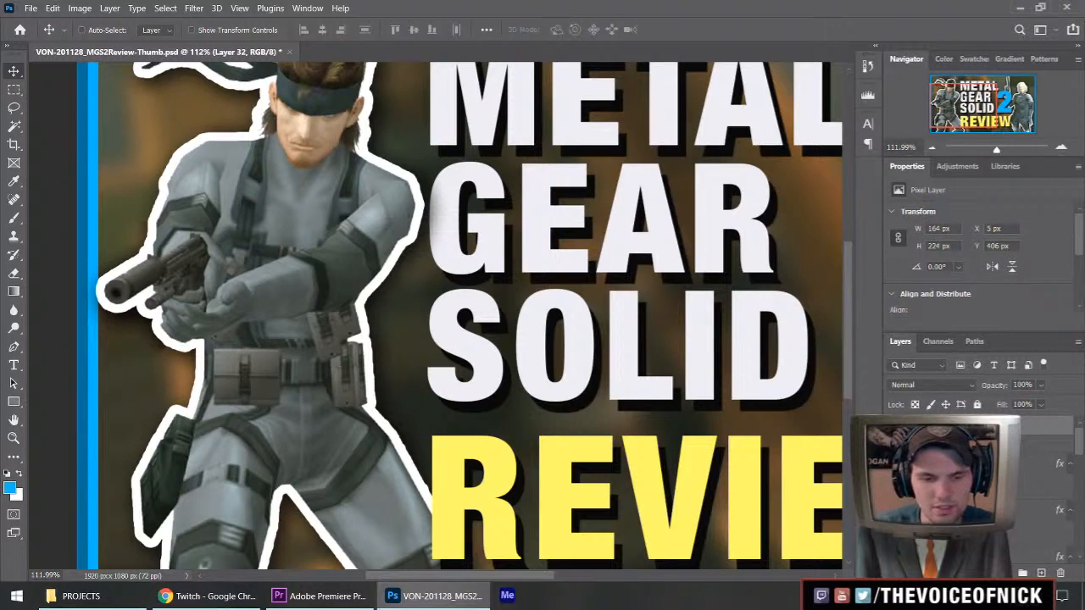
key("Return")
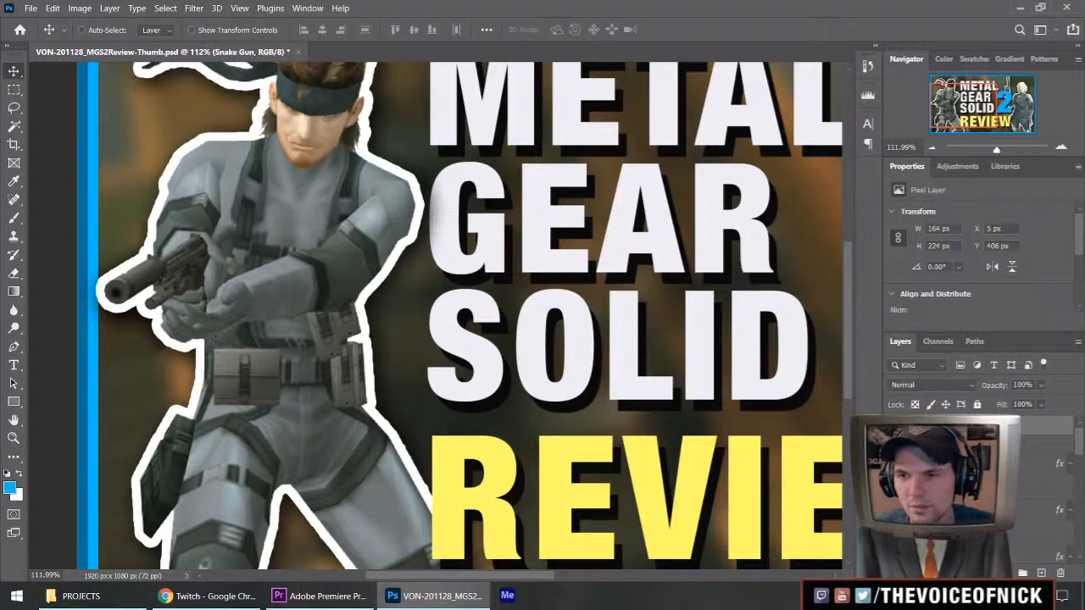
Group the "2" and "REVIEW" text layers and name the group "Upper Text".
scroll(974, 492, "down", 5)
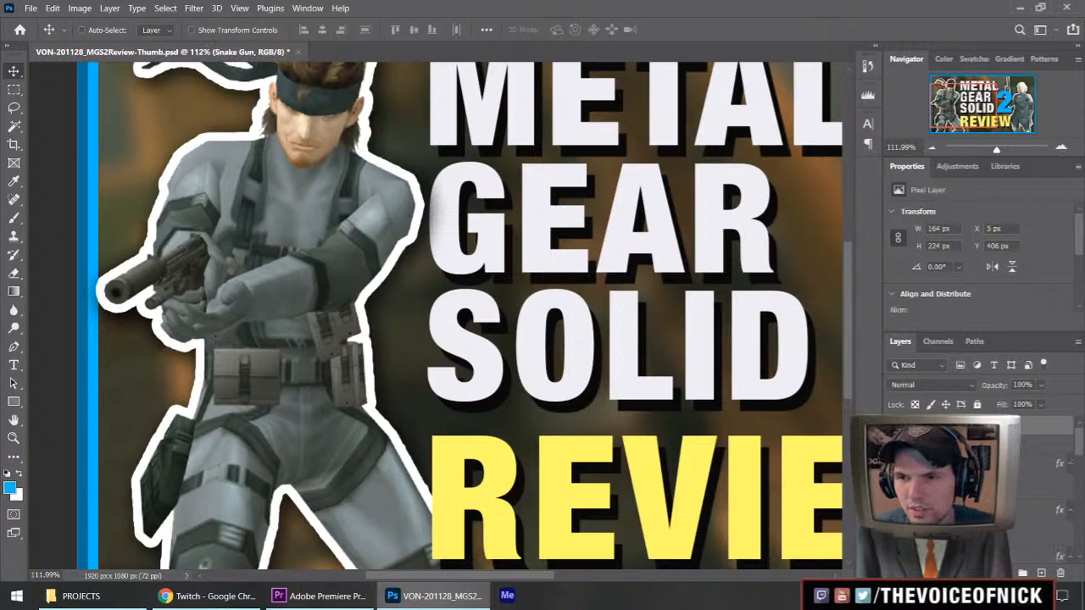
scroll(974, 492, "up", 6)
scroll(975, 491, "up", 2)
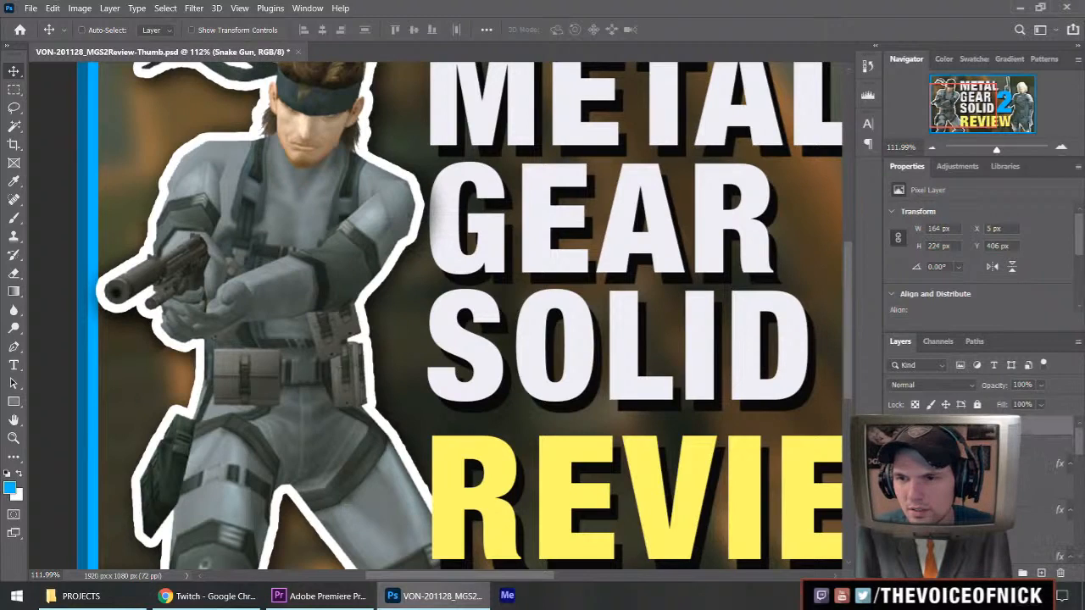
scroll(975, 492, "down", 2)
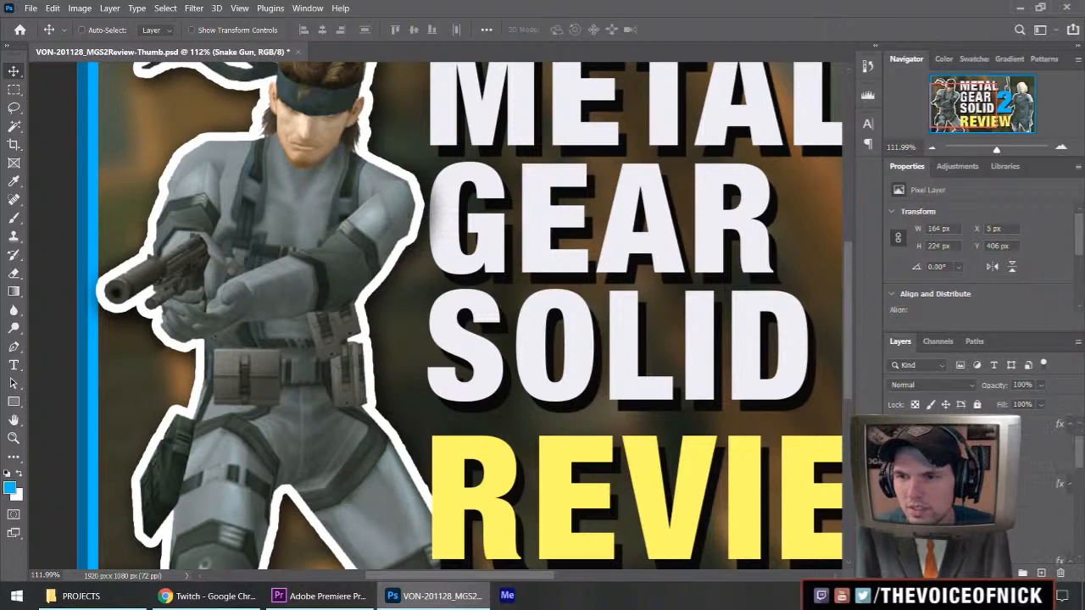
scroll(975, 492, "up", 1)
left_click(974, 503)
left_click(975, 443, "shift")
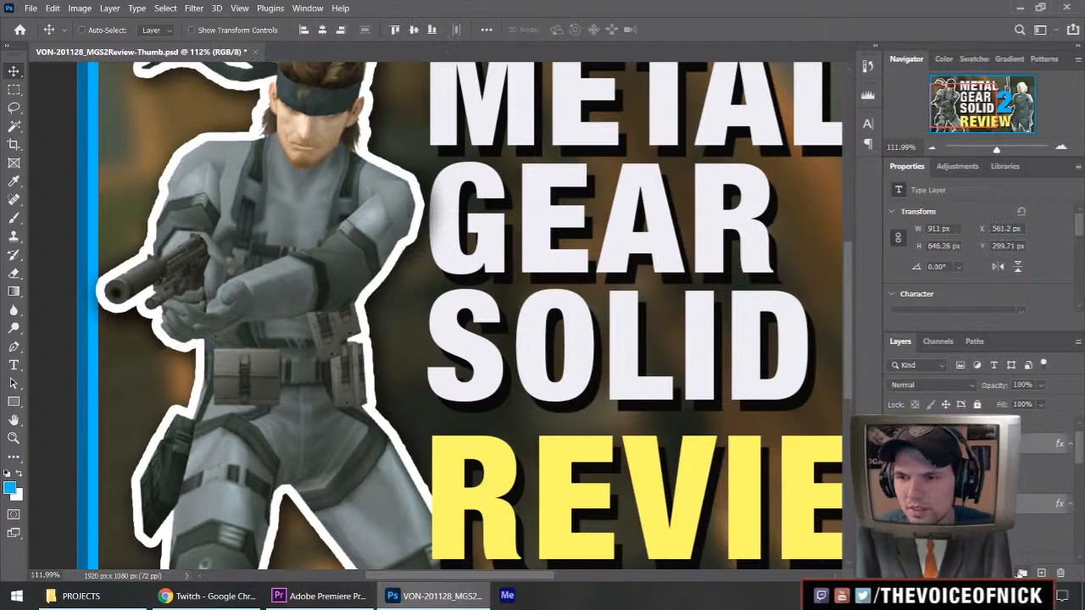
key("ctrl+g")
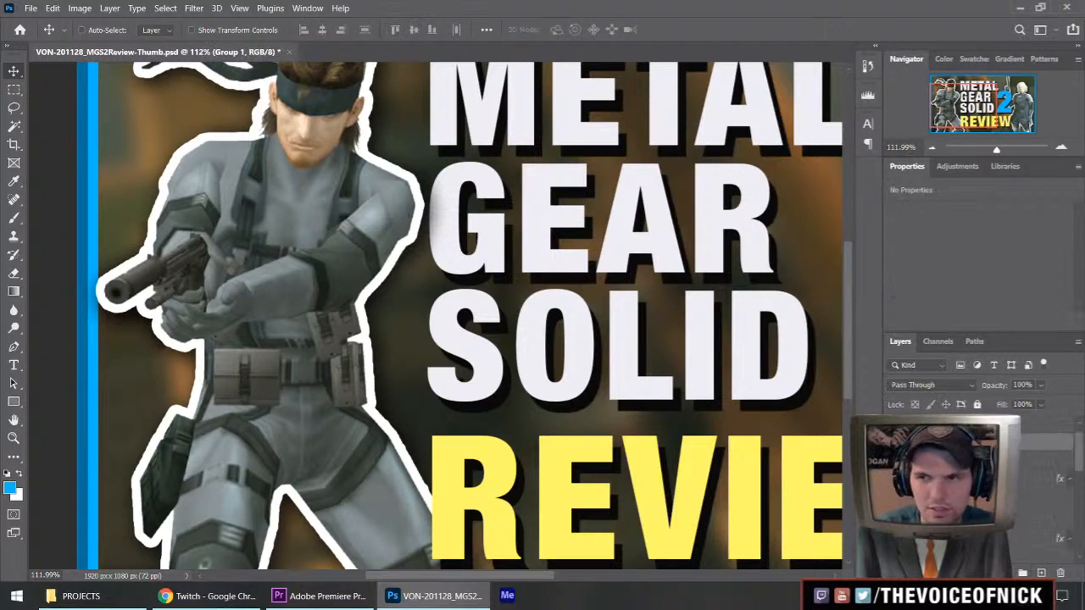
key("Return")
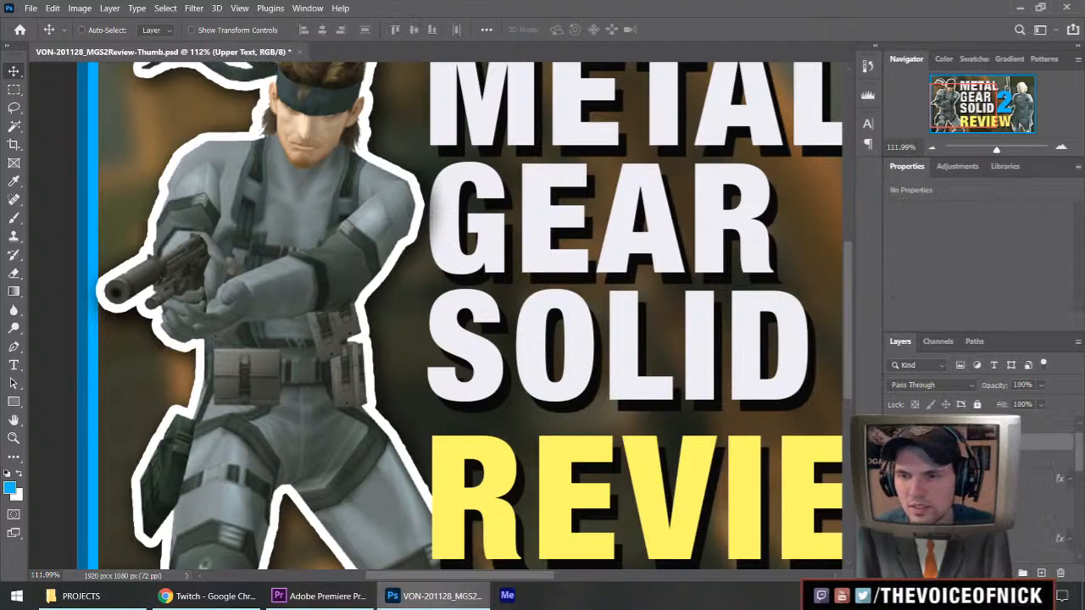
Group the Raiden artwork layers, name the group "Raiden" and collapse it.
scroll(975, 474, "down", 2)
scroll(975, 474, "down", 1)
left_click(957, 460)
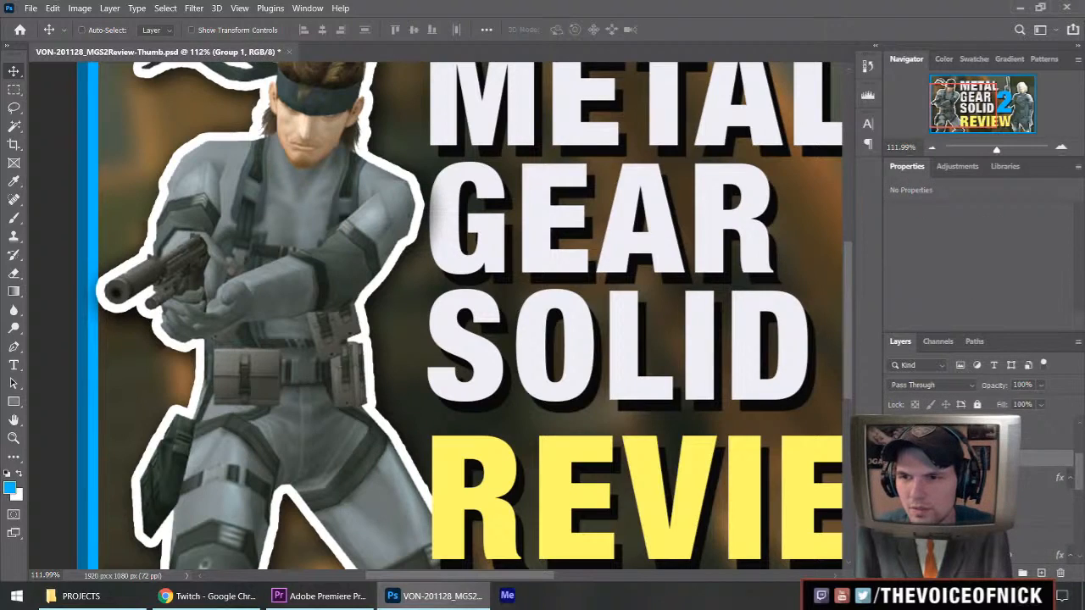
key("Return")
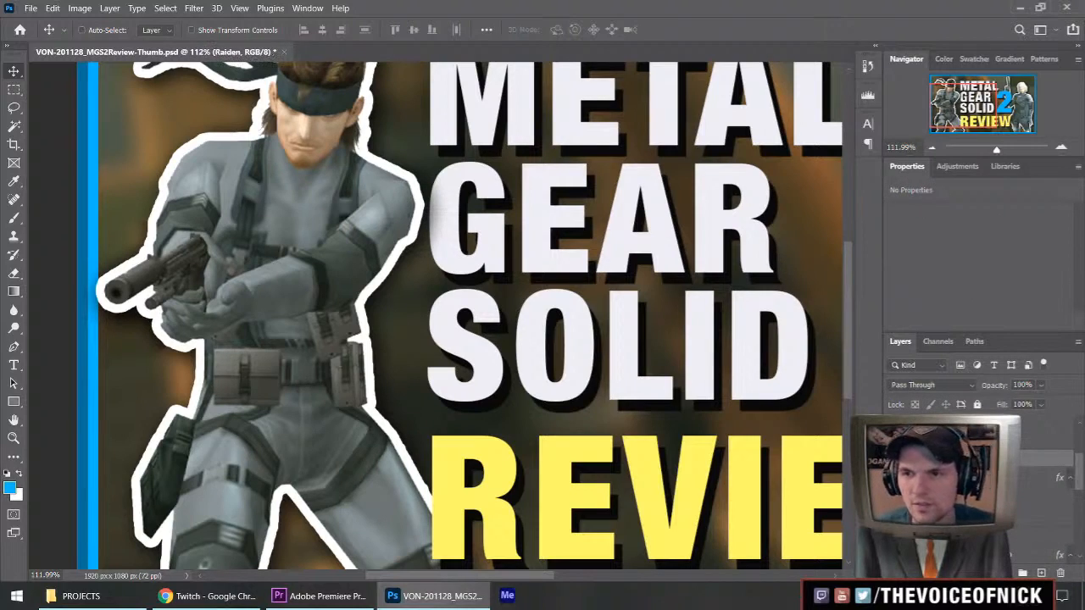
left_click(962, 478)
left_click(910, 459)
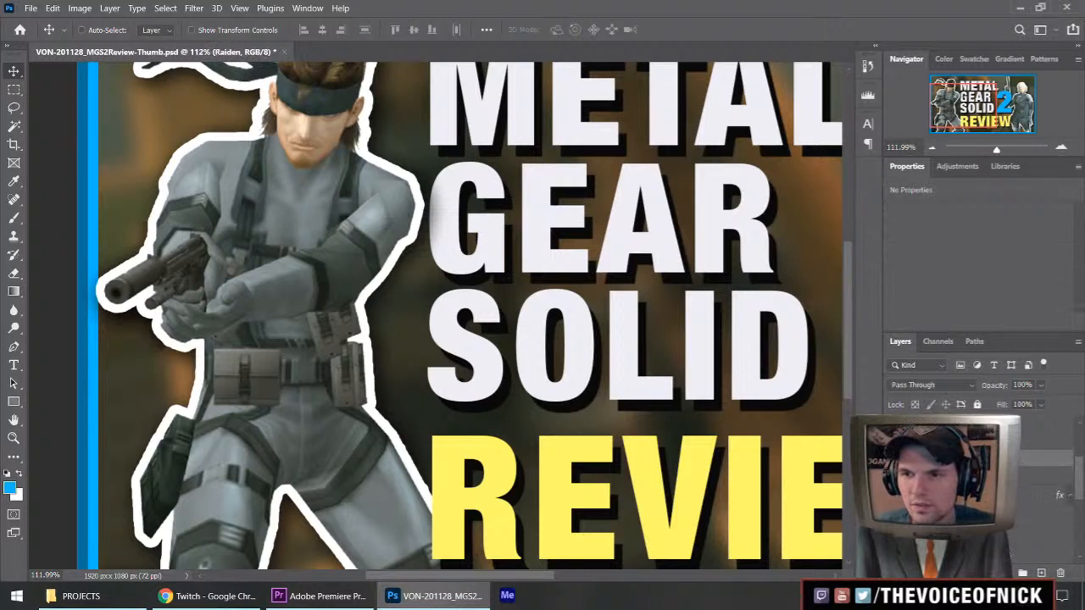
Identify the group containing the METAL GEAR SOLID text by toggling its text layer, and rename the group "Lower Text".
scroll(915, 461, "up", 2)
key("ctrl+0")
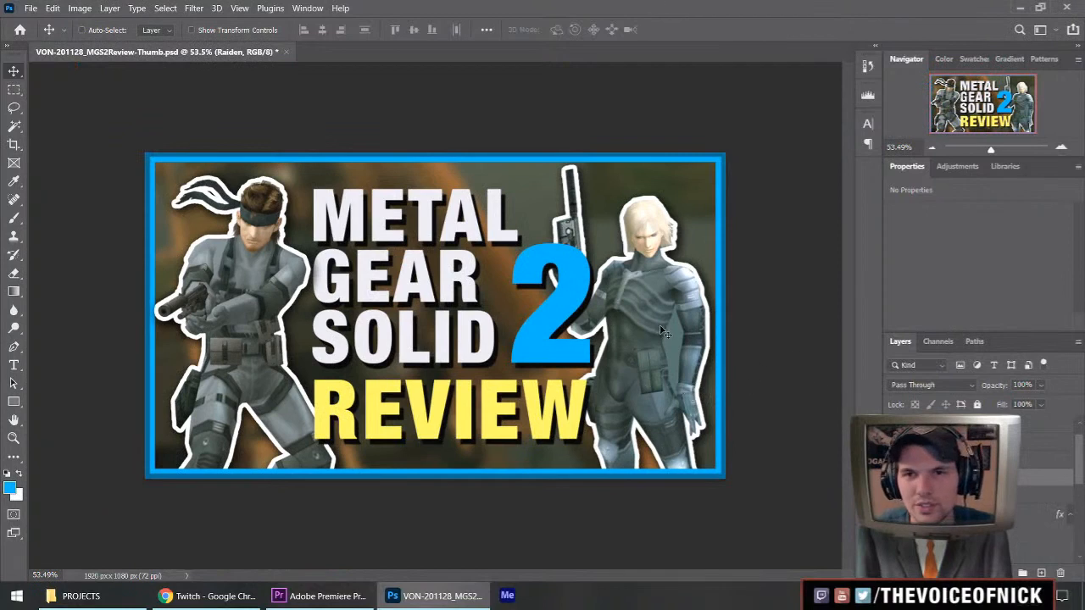
scroll(975, 475, "down", 2)
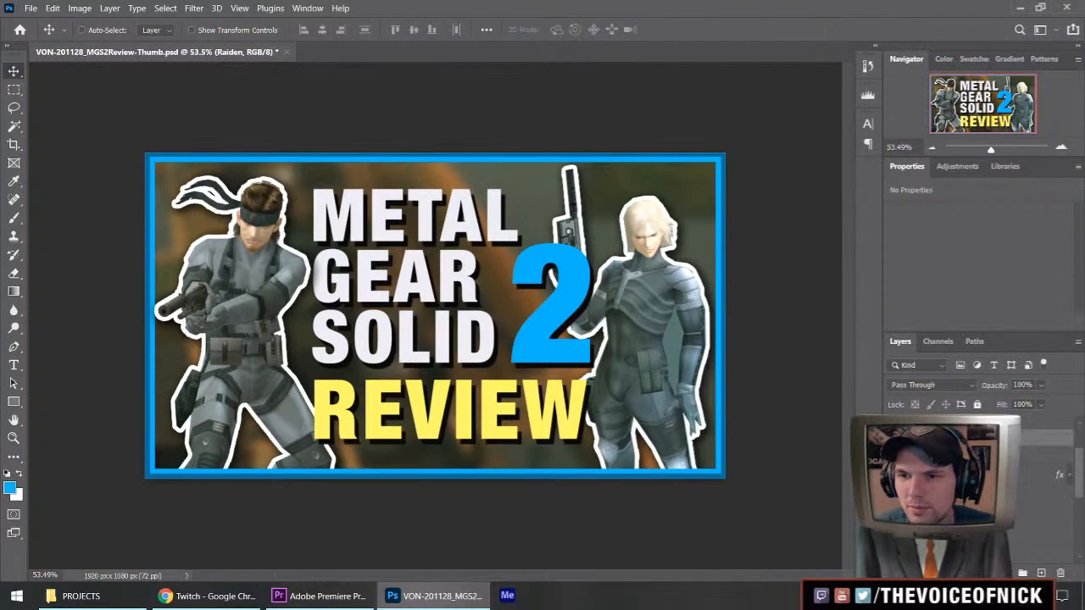
left_click(893, 474)
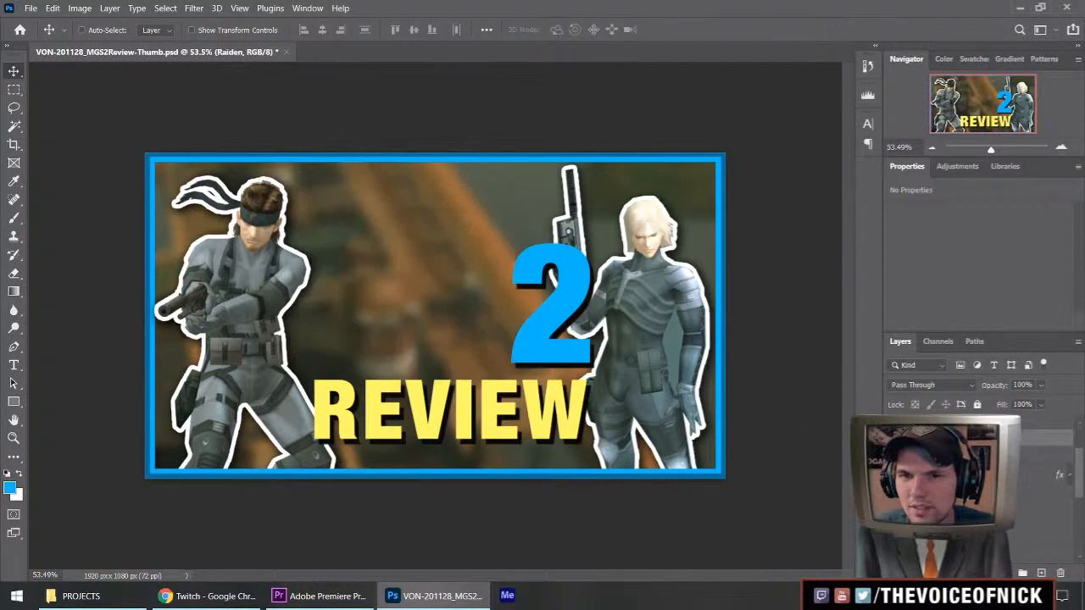
left_click(893, 474)
left_click(950, 456)
double_click(949, 456)
type("Lower Text")
key("Return")
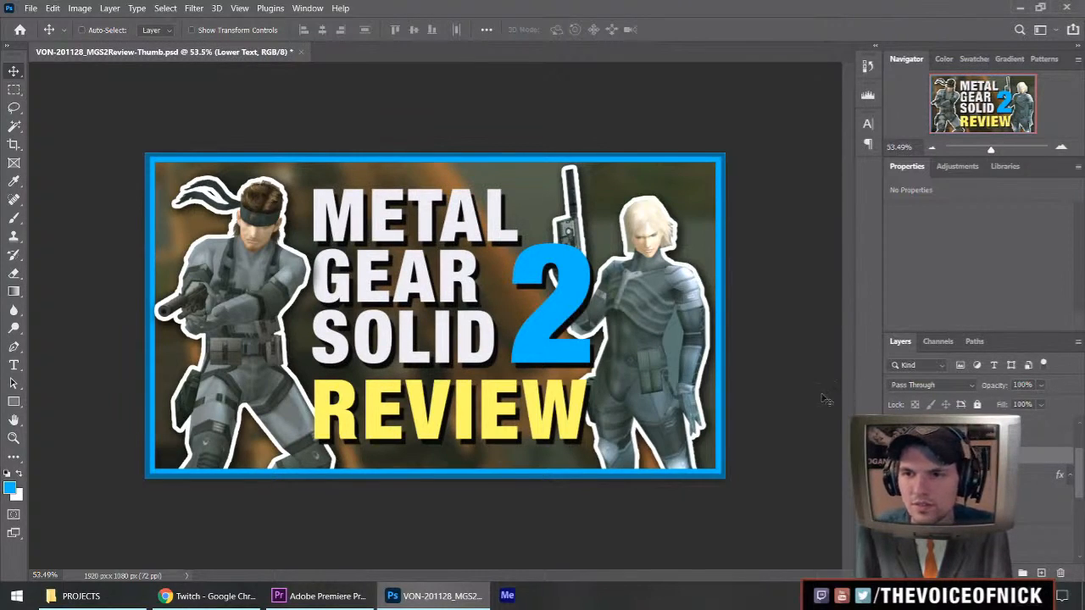
Hide and reshow the Lower Text group to check its contents, and collapse it in the layer stack.
left_click(893, 456)
left_click(893, 456)
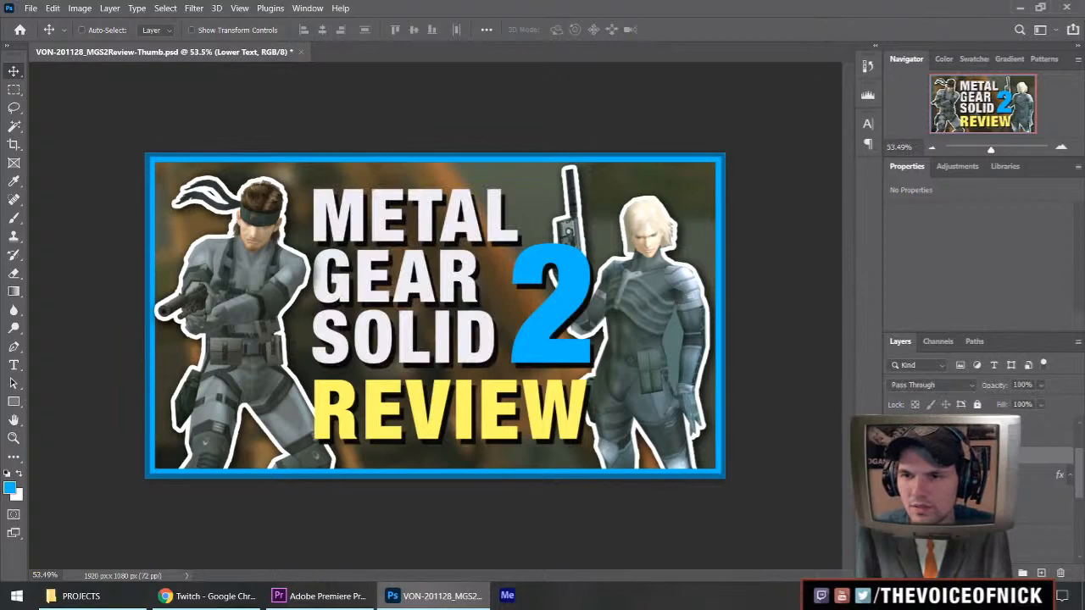
left_click(907, 456)
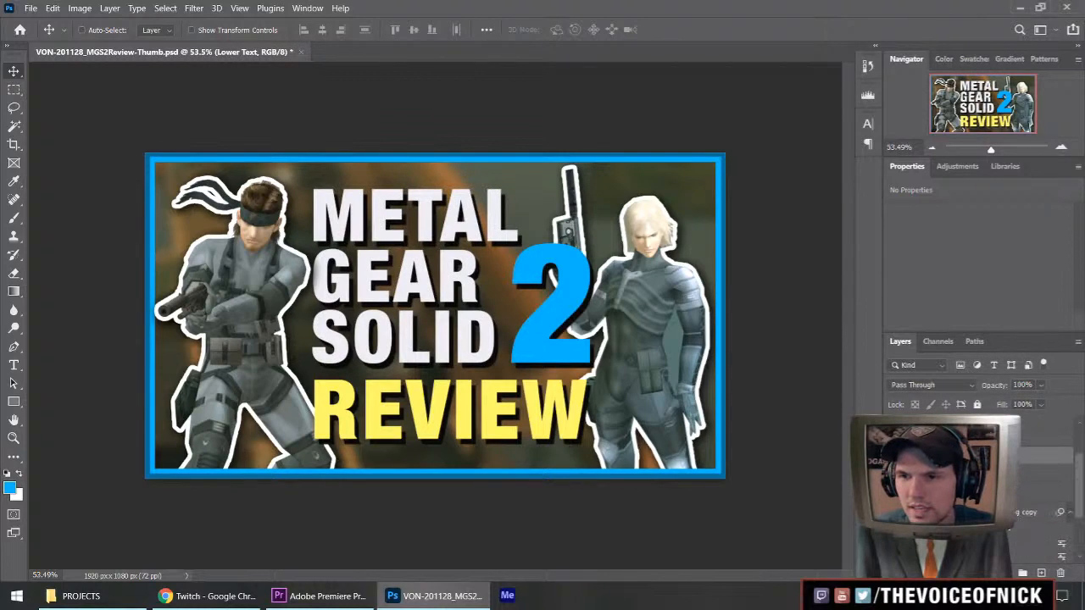
left_click(907, 491)
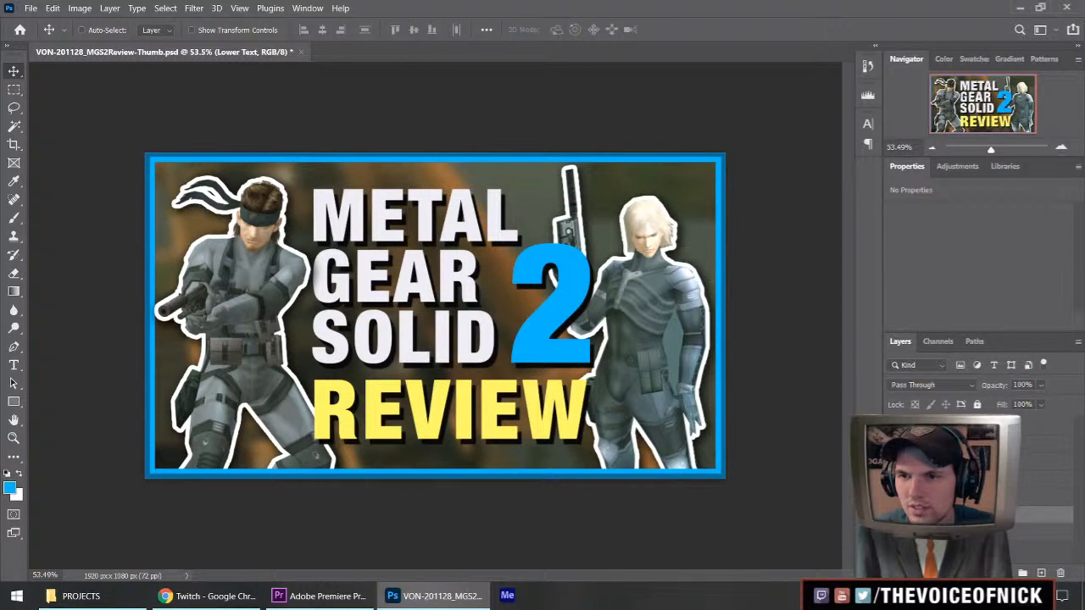
Save the isolated background as a PNG named VON-201128_MGS2Review-Thumb-01_BG in the THUMB folder.
key("ctrl+shift+s")
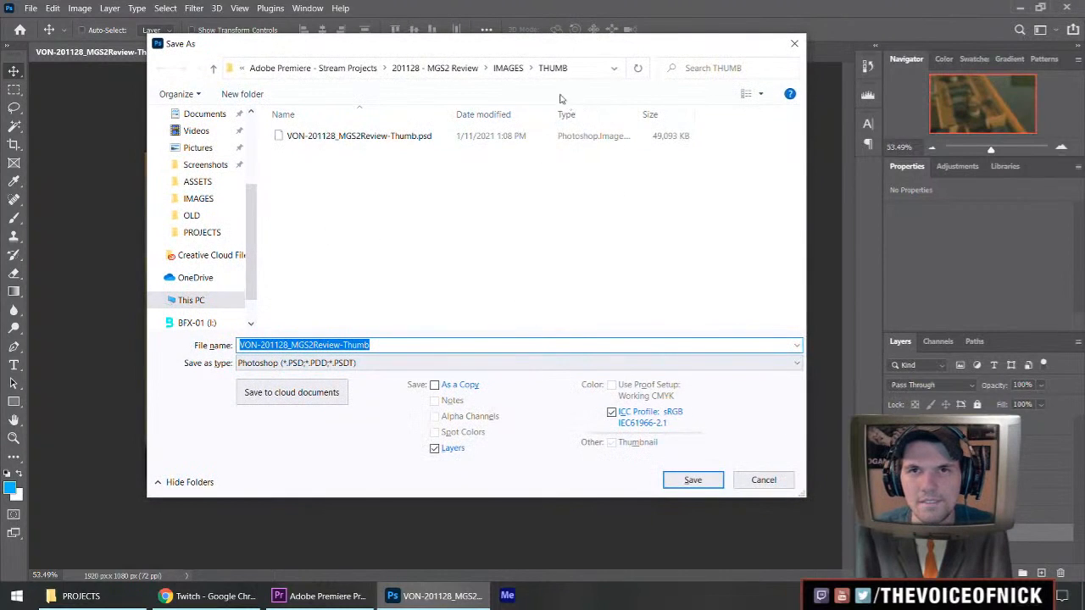
left_click(389, 345)
type("-01_BG")
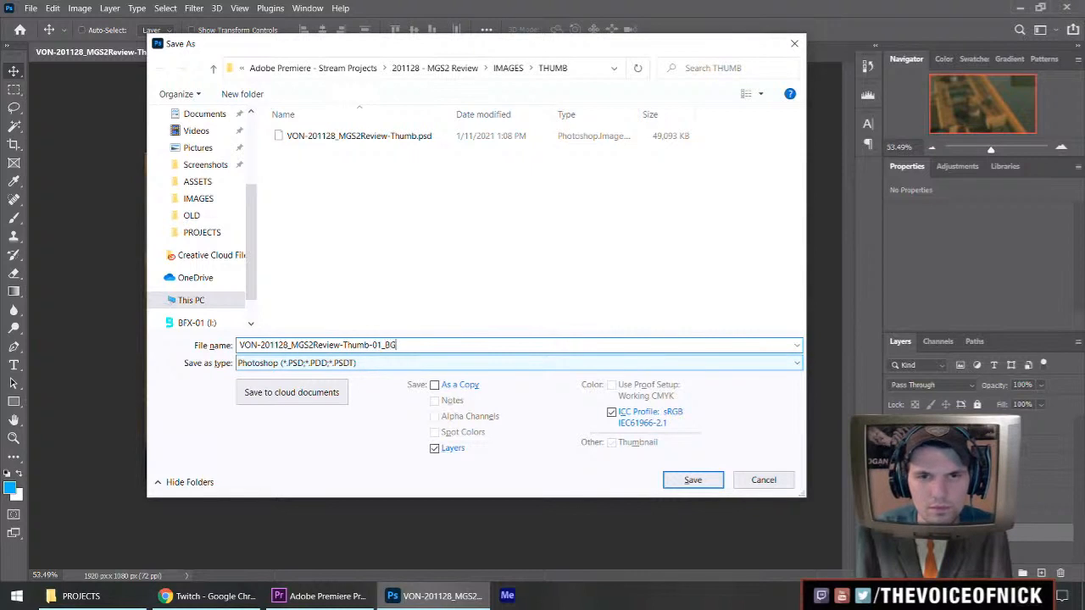
left_click(418, 363)
left_click(377, 304)
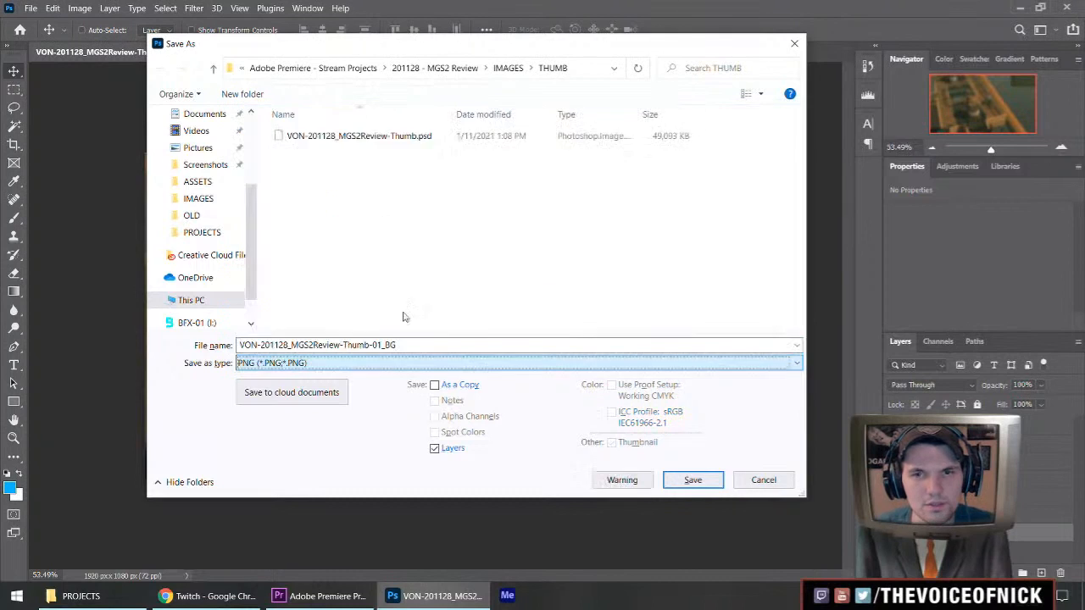
left_click(689, 479)
left_click(622, 172)
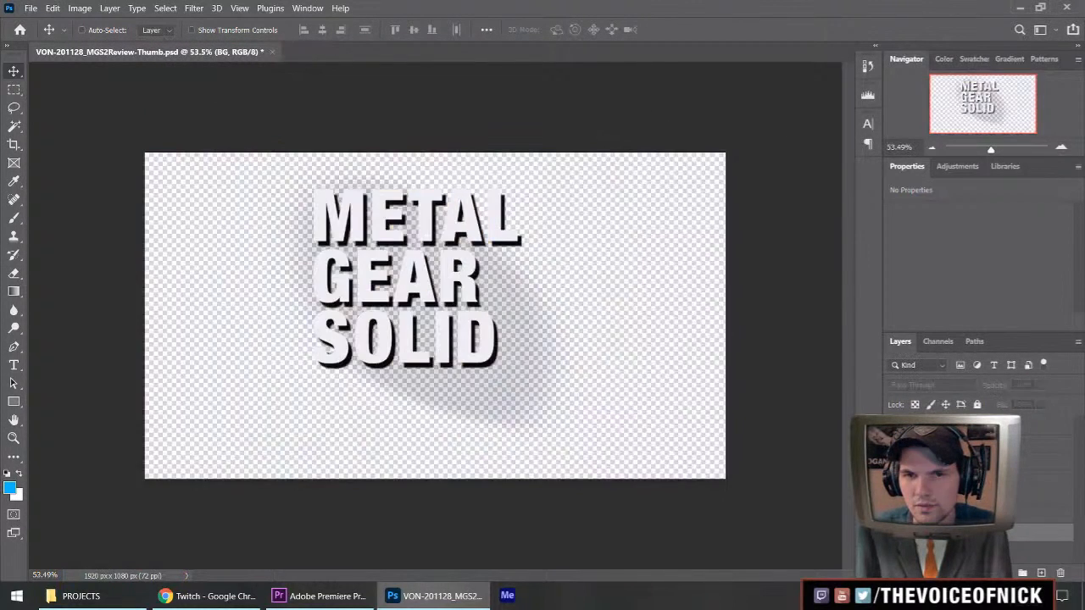
Save the isolated METAL GEAR SOLID text as a large-file-size PNG, basing its name on the background file with number 02.
key("shift+ctrl+s")
left_click(311, 364)
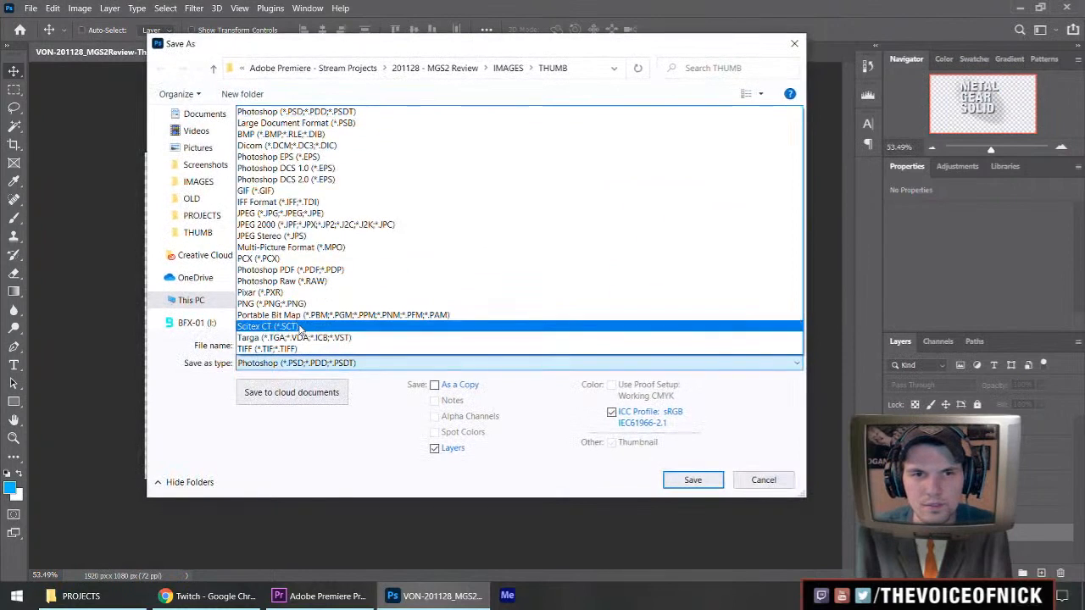
left_click(377, 304)
left_click(463, 146)
double_click(412, 346)
type("02_L")
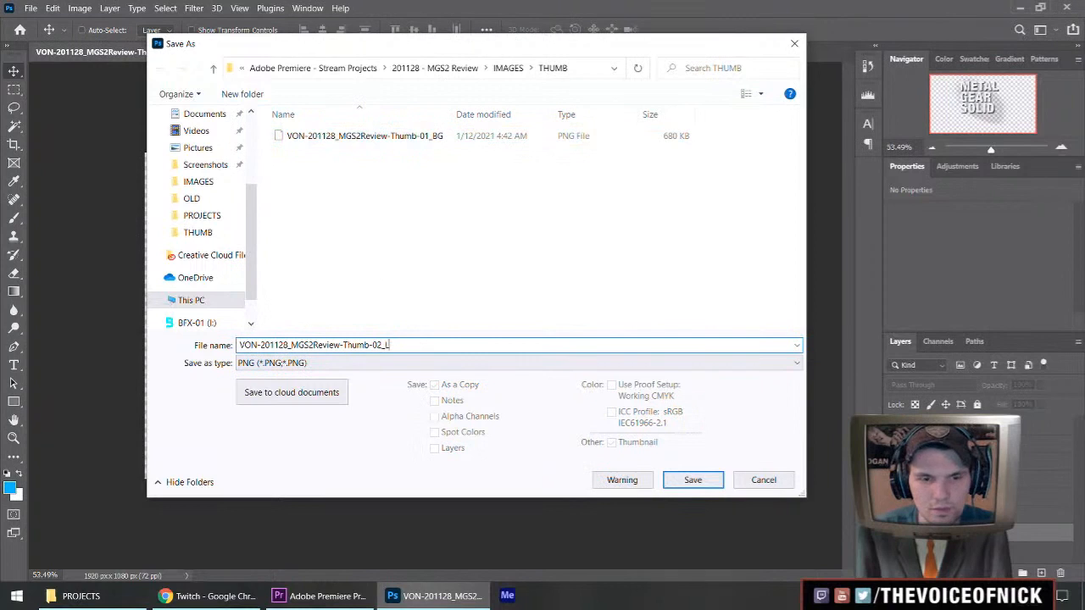
key("Return")
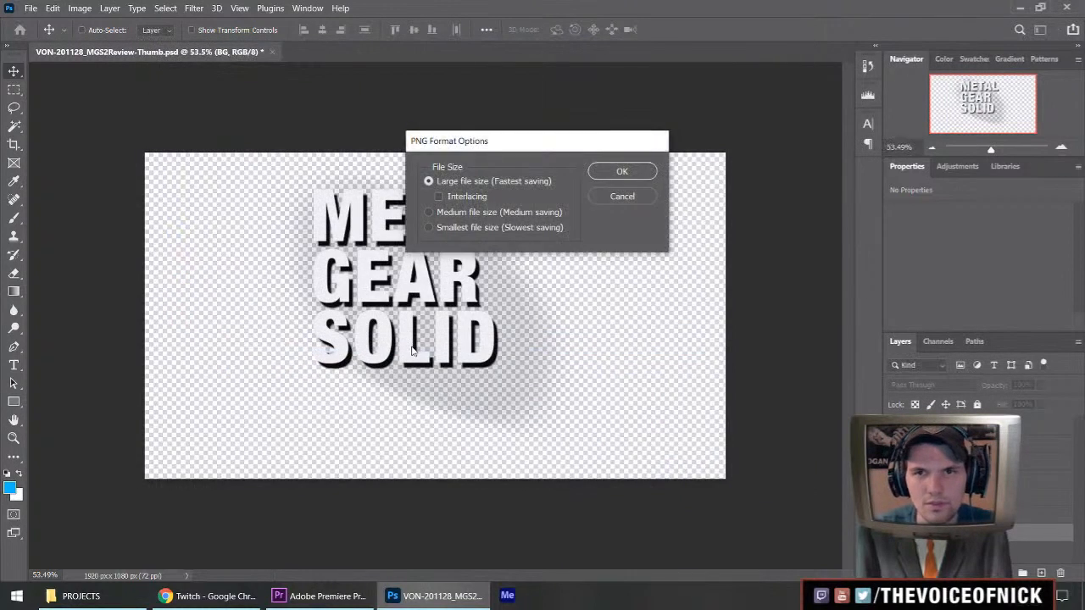
key("Return")
Isolate the Raiden group and save it as a PNG named VON-201128_MGS2Review-Thumb-03_Raiden in the THUMB folder.
left_click(894, 513)
left_click(894, 496)
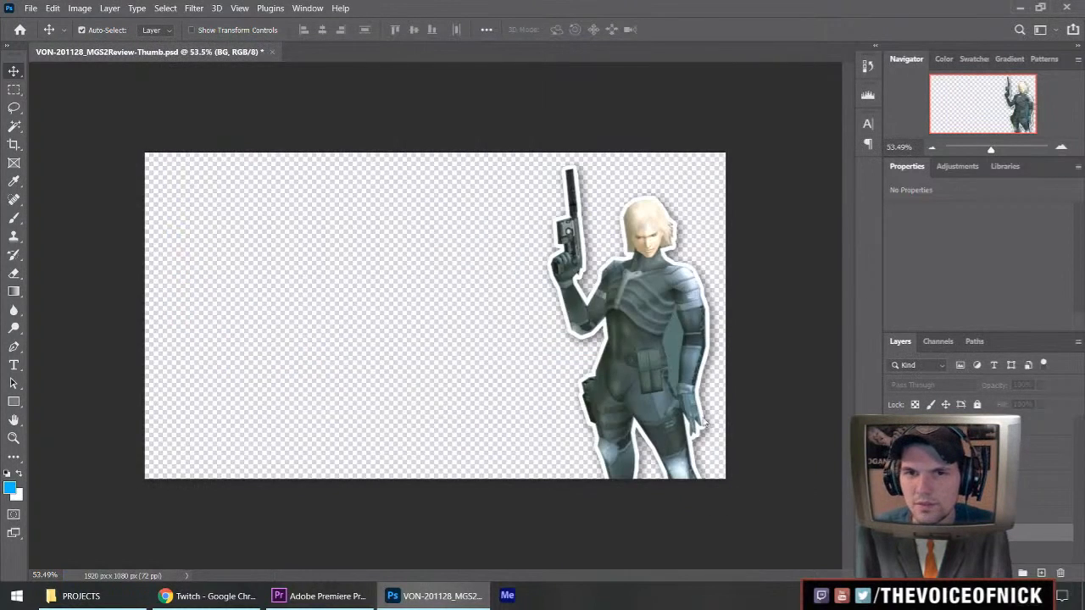
key("ctrl+shift+s")
left_click(312, 359)
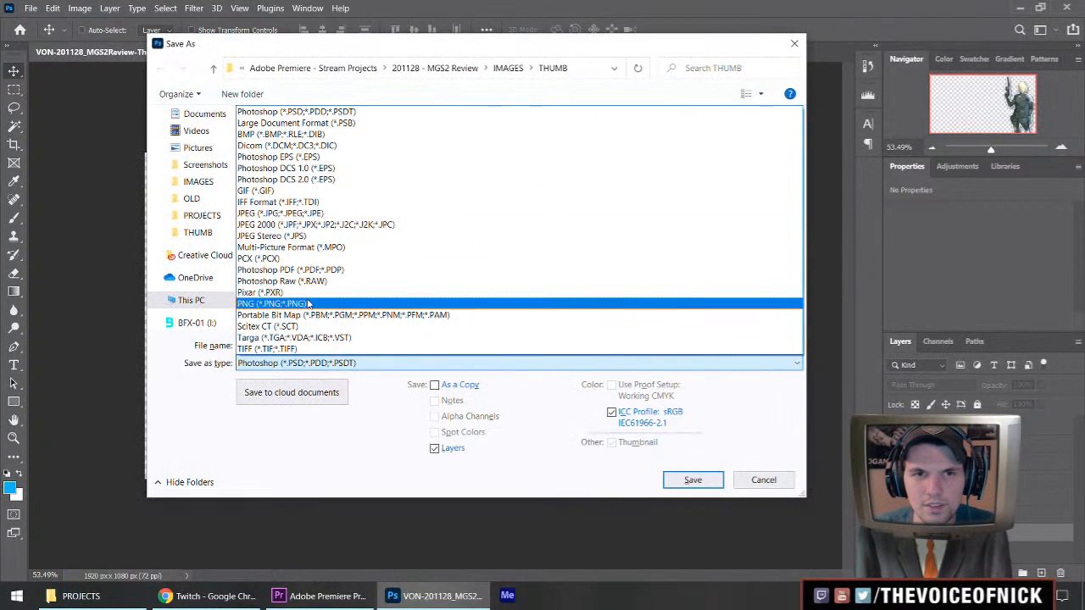
left_click(305, 299)
left_click(419, 155)
double_click(424, 345)
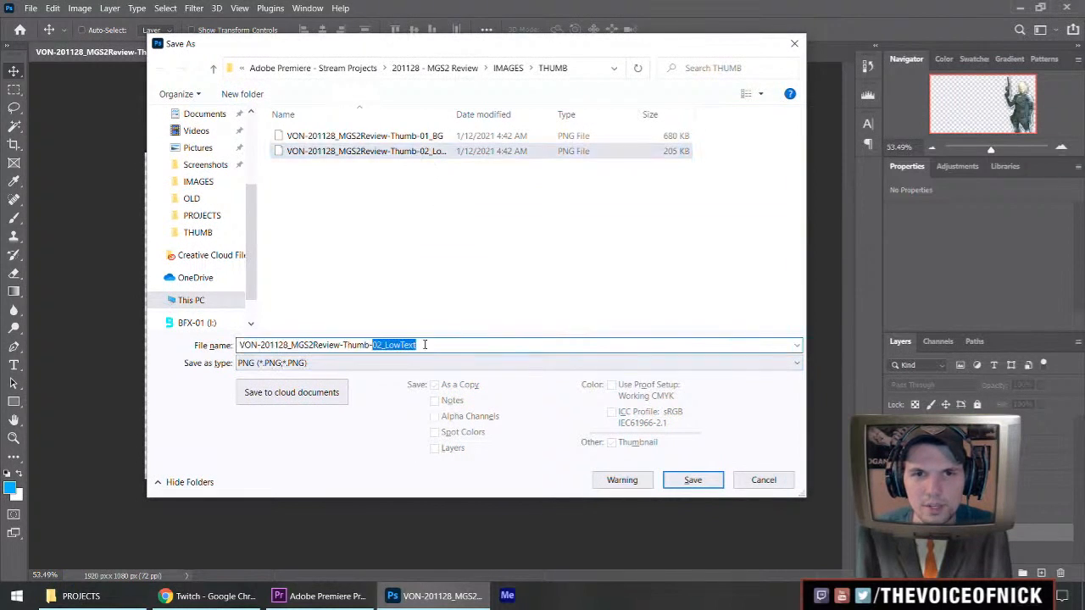
type("03")
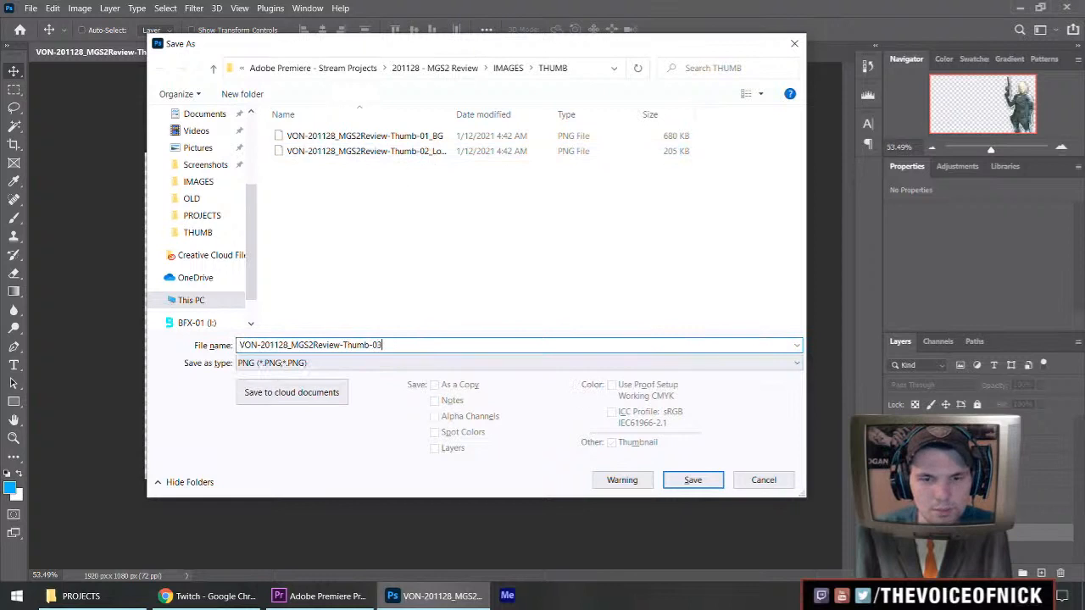
type("-Raiden")
key("Return")
key("Return")
Isolate the Snake group and save it as a PNG named VON-201128_MGS2Review-Thumb-04_Snake.
left_click(893, 480)
left_click(894, 497)
key("ctrl+shift+s")
left_click(328, 365)
left_click(304, 304)
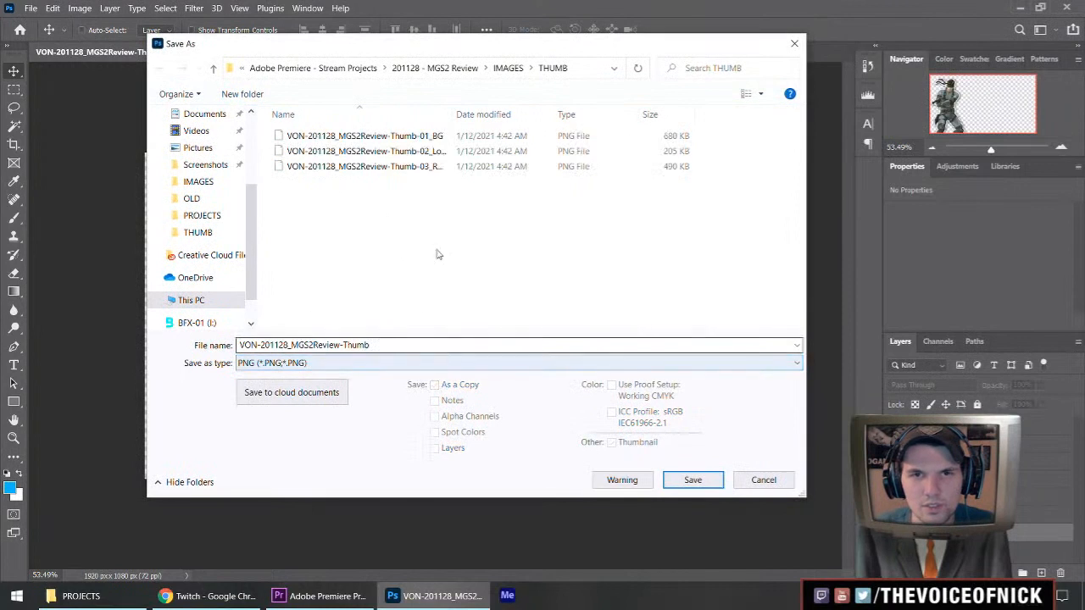
left_click_drag(372, 345, 416, 344)
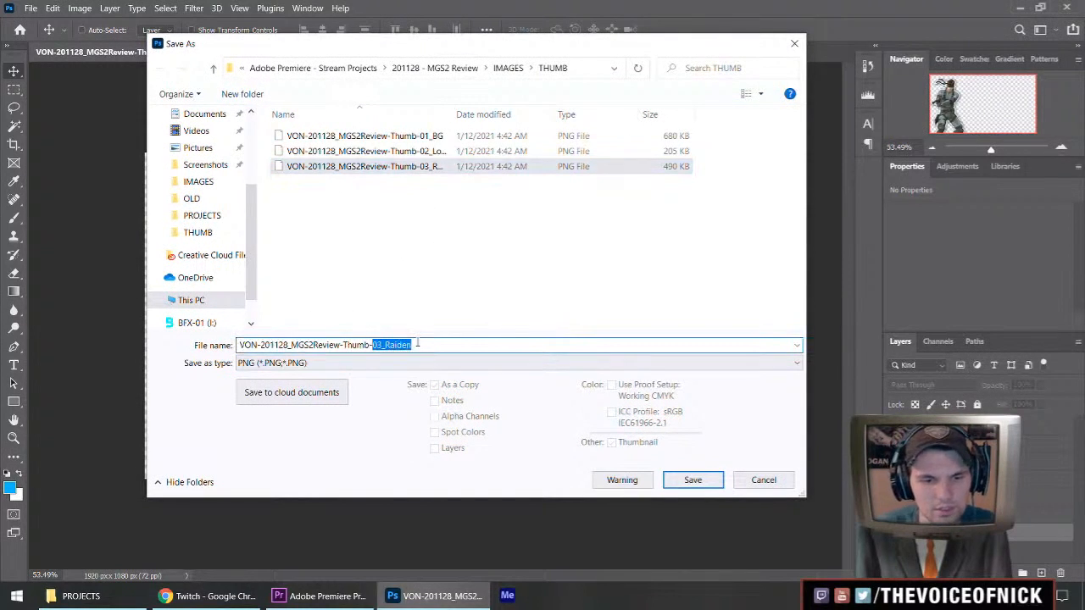
type("04_")
key("Return")
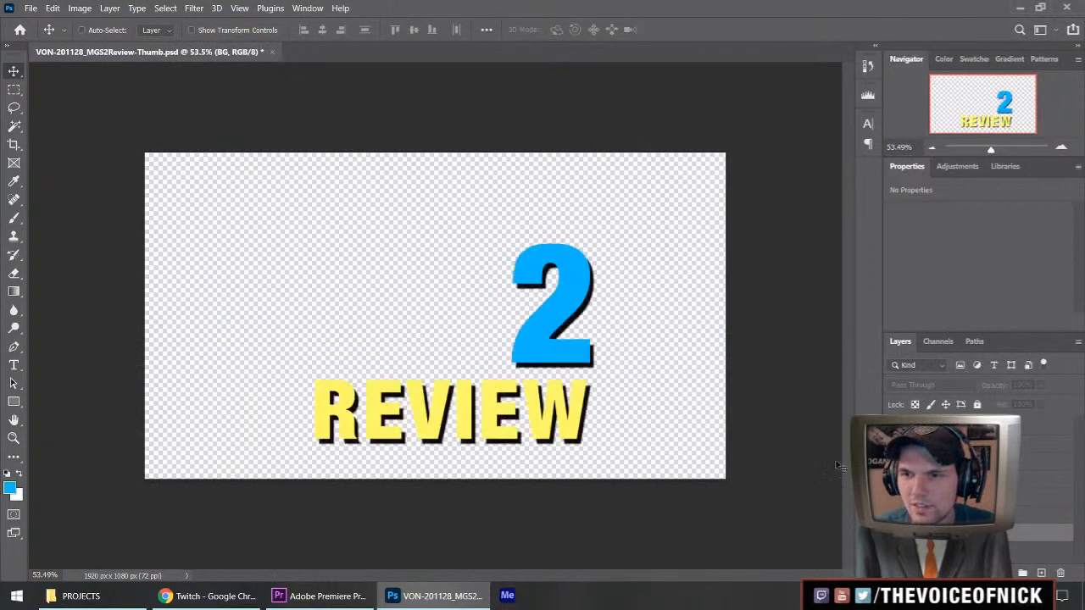
Save the isolated "2 REVIEW" text as a PNG named VON-201128_MGS2Review-Thumb-05_UpperText.
key("ctrl+shift+s")
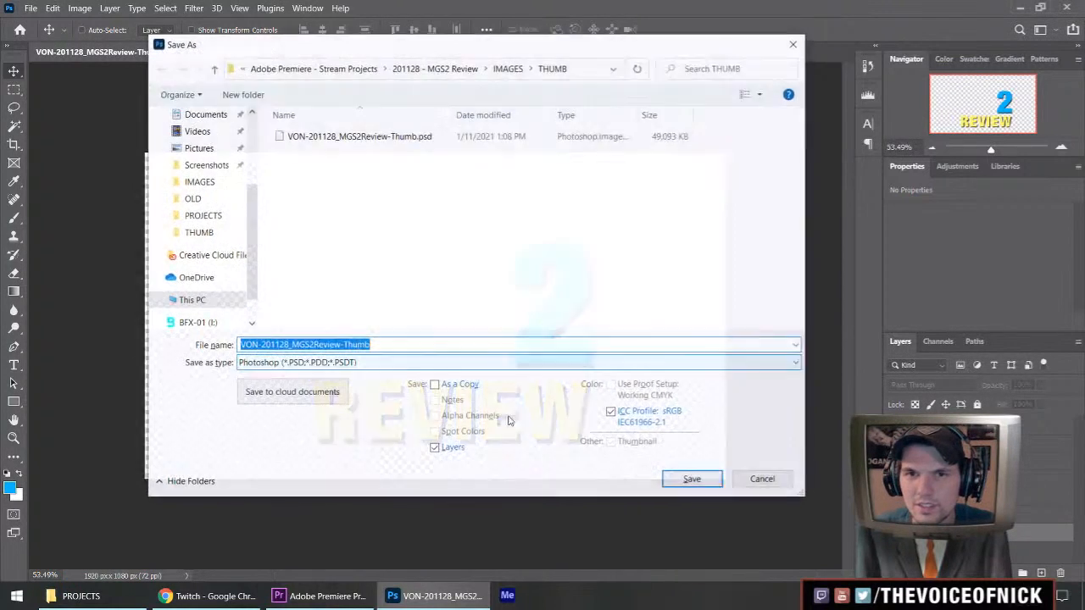
left_click(368, 365)
left_click(288, 303)
left_click(365, 182)
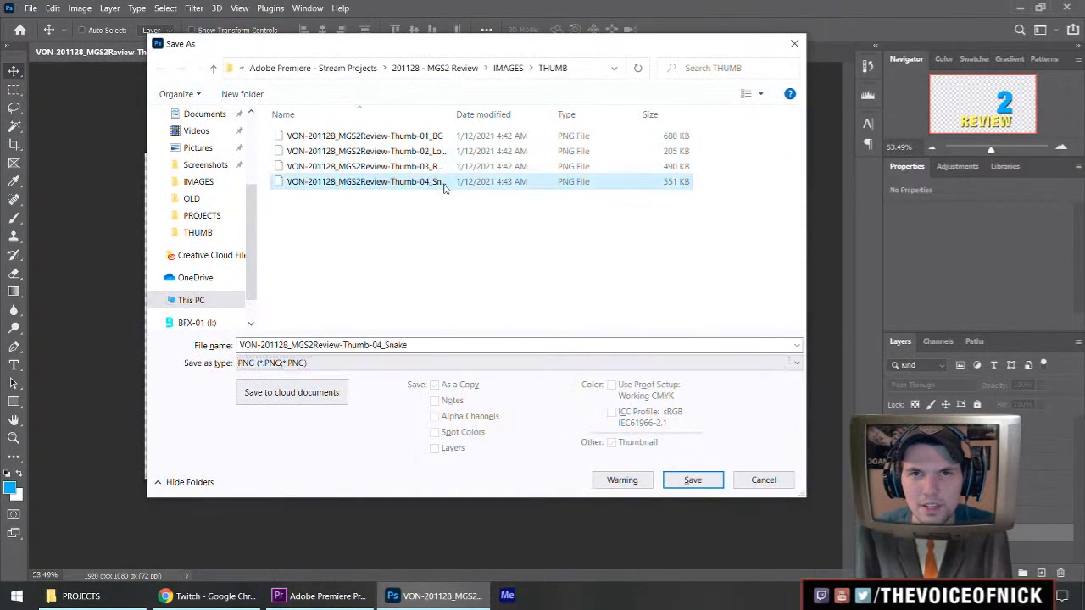
double_click(427, 345)
type("05_")
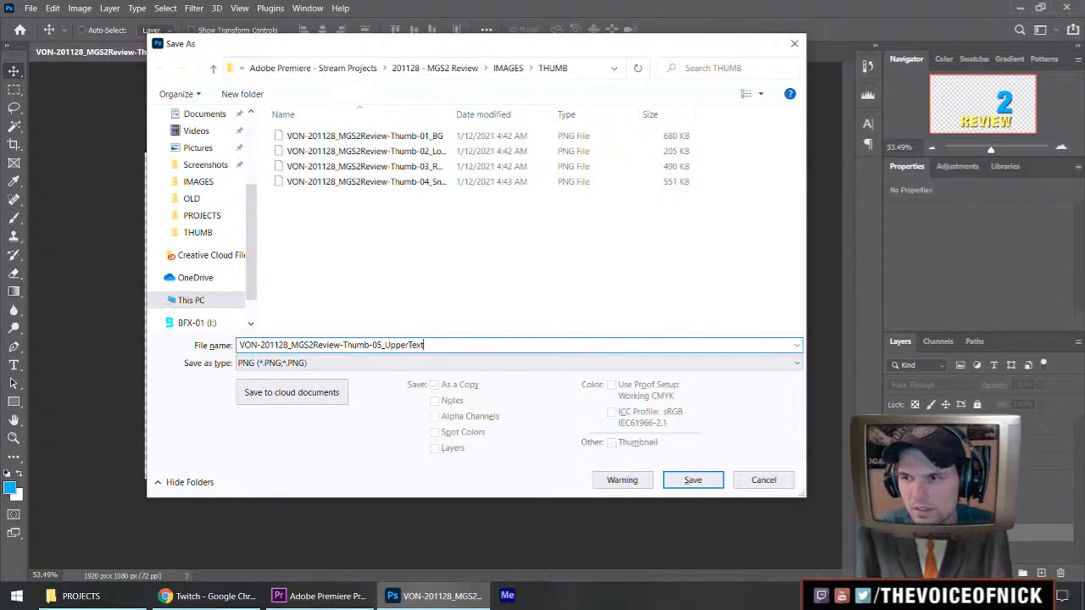
type("UpperText")
key("Return")
left_click(625, 171)
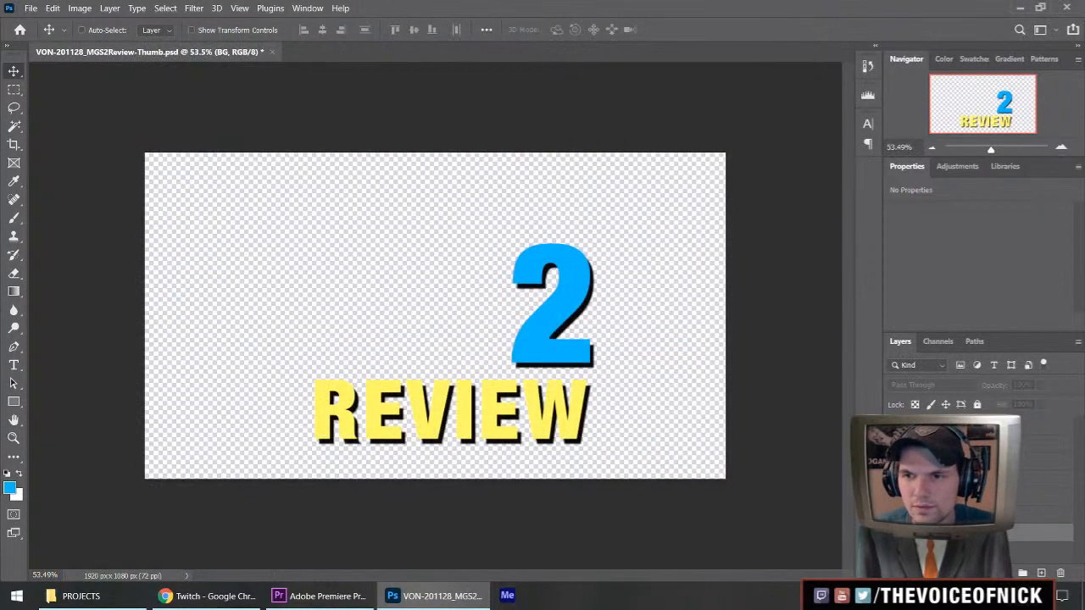
Isolate the blue border and save it as a PNG named VON-201128_MGS2Review-Thumb-06_Border.
left_click(893, 439)
left_click(893, 458)
key("ctrl+shift+s")
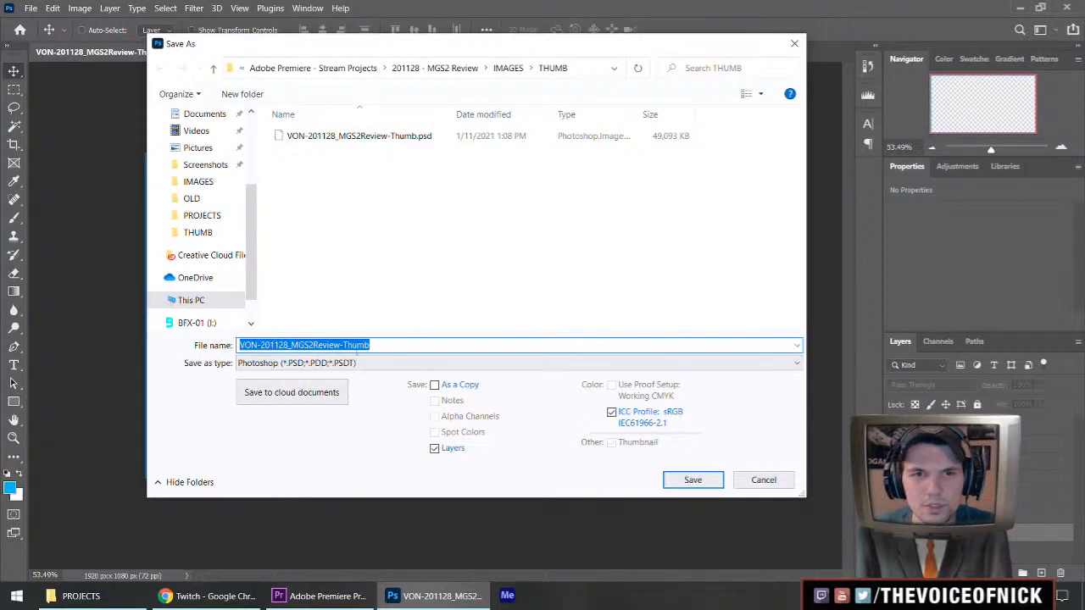
left_click(388, 366)
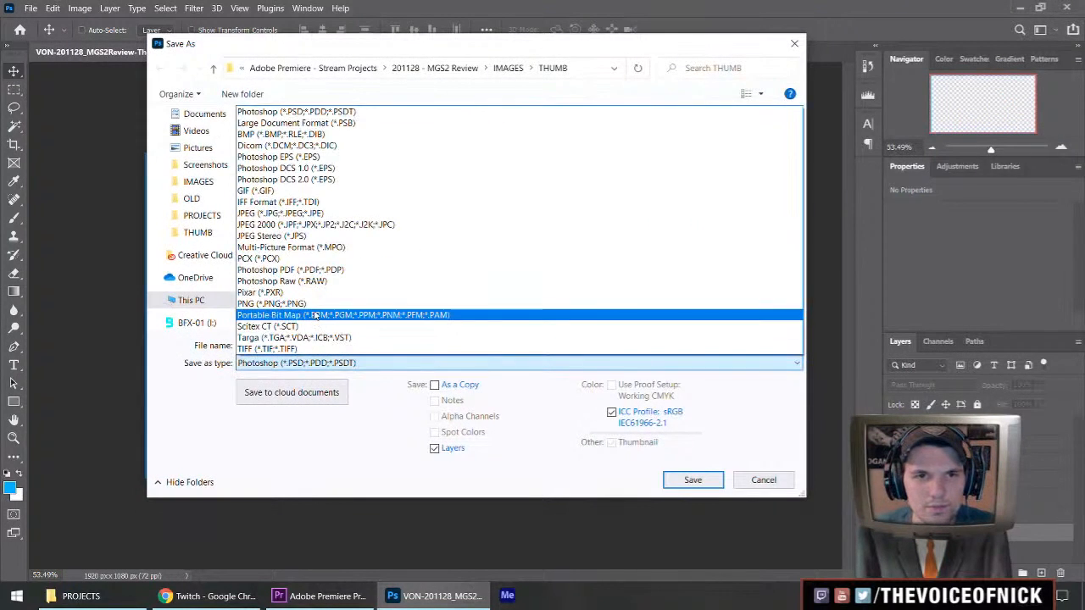
left_click(317, 317)
left_click(405, 198)
left_click_drag(369, 345, 425, 345)
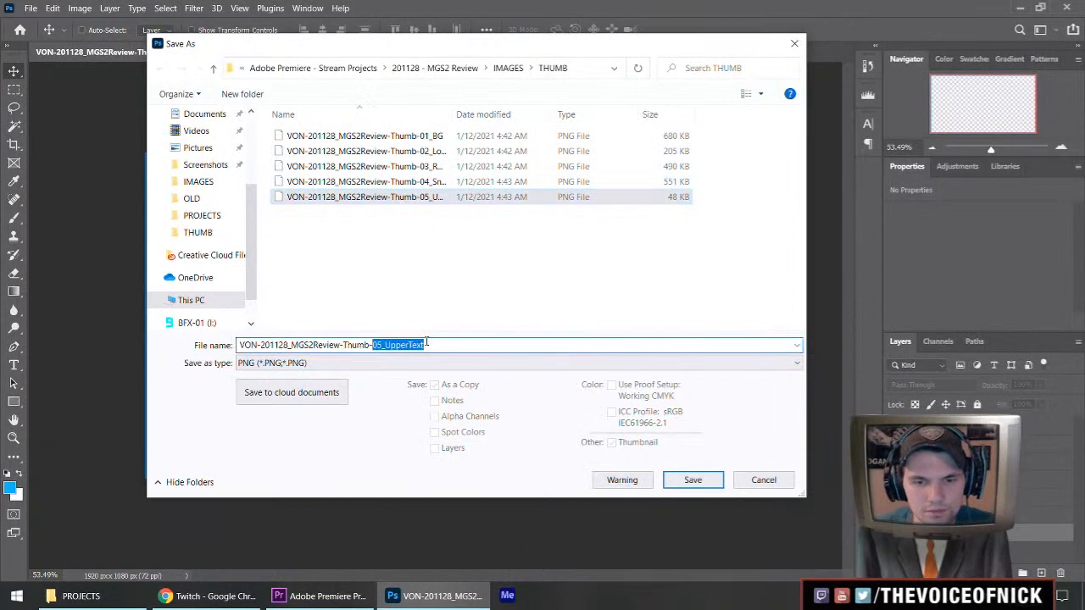
type("-06")
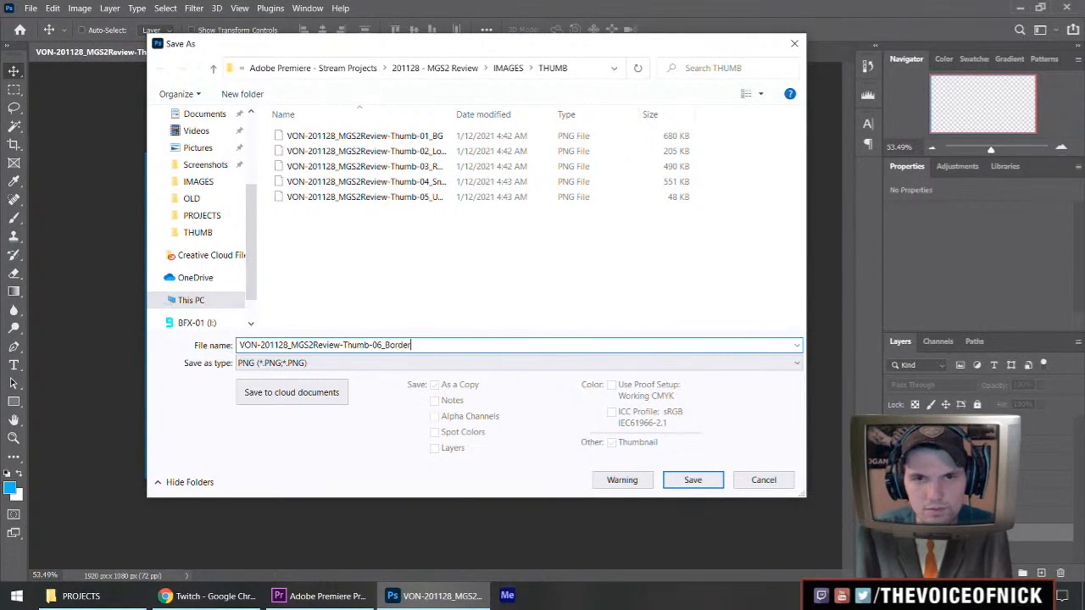
key("Return")
key("Return")
Isolate Snake's gun and save it as a PNG named VON-201128_MGS2Review-Thumb-07_SnakeGun.
left_click(892, 441)
left_click(892, 423)
key("ctrl+shift+s")
left_click(350, 366)
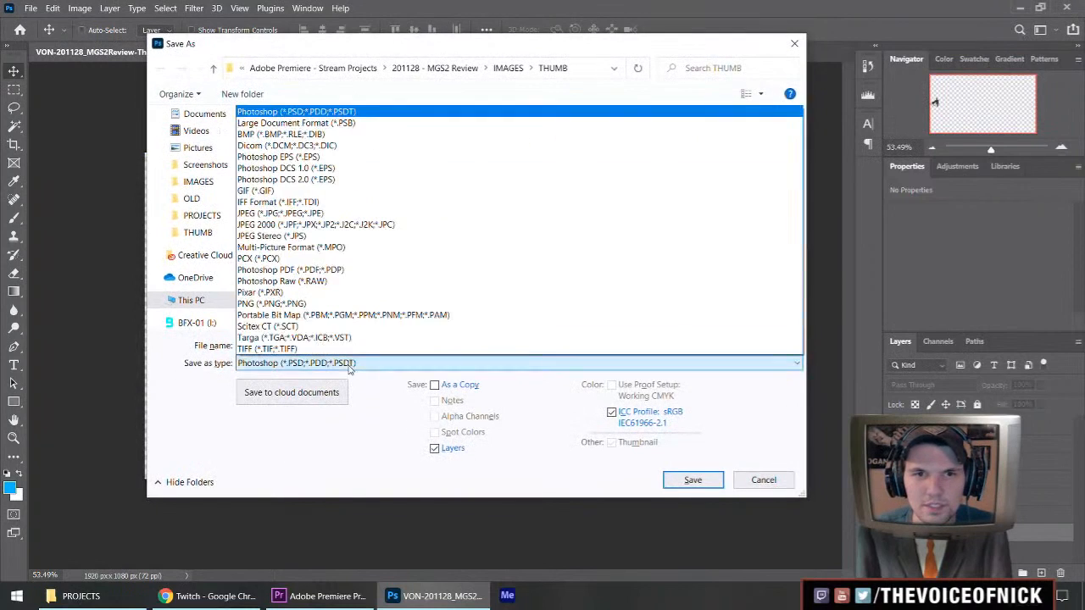
left_click(339, 303)
left_click(415, 214)
double_click(441, 345)
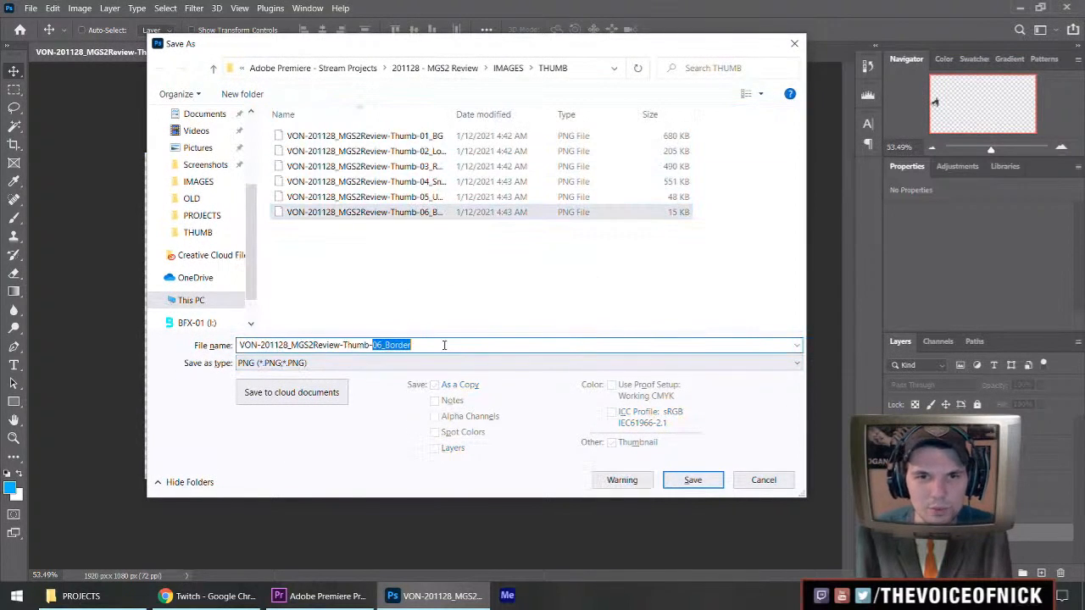
type("07_")
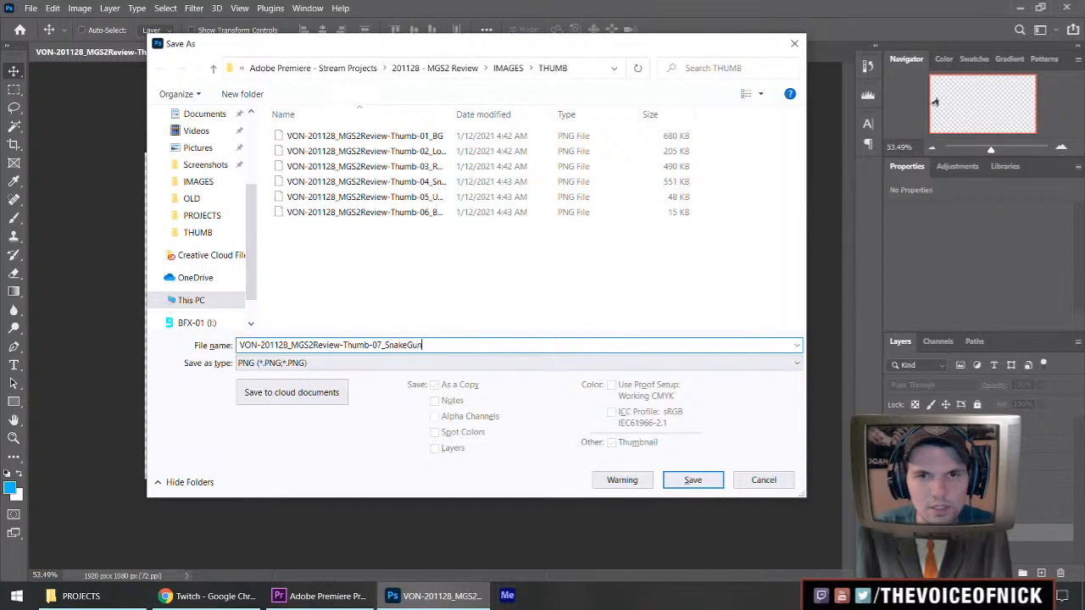
key("Return")
key("Return")
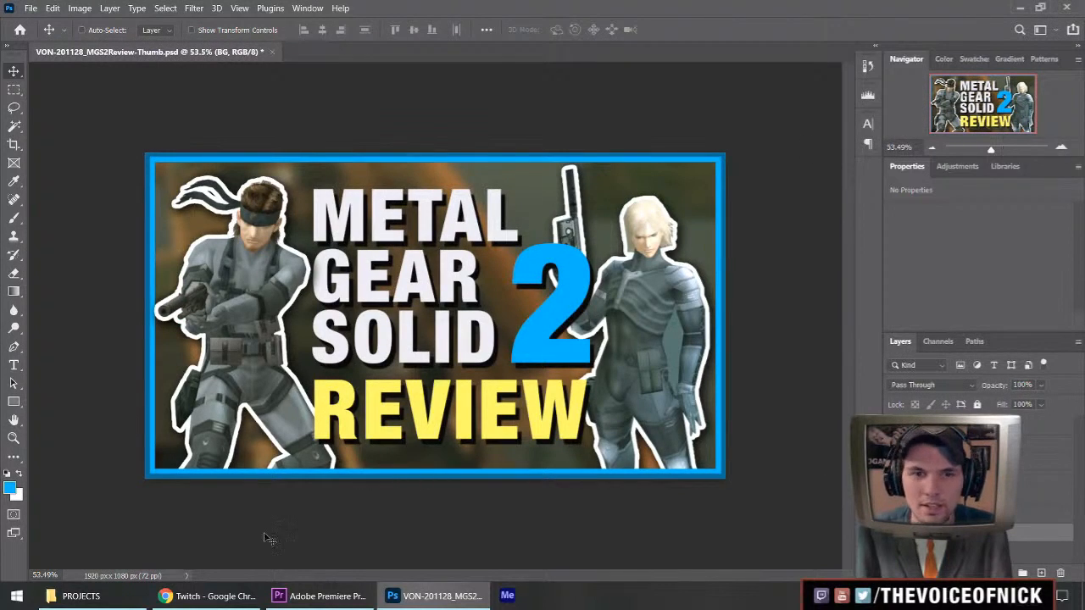
Switch to Premiere Pro and import the seven numbered PNGs, 01_BG through 07_SnakeGun, from the THUMB folder.
left_click(320, 596)
key("equal")
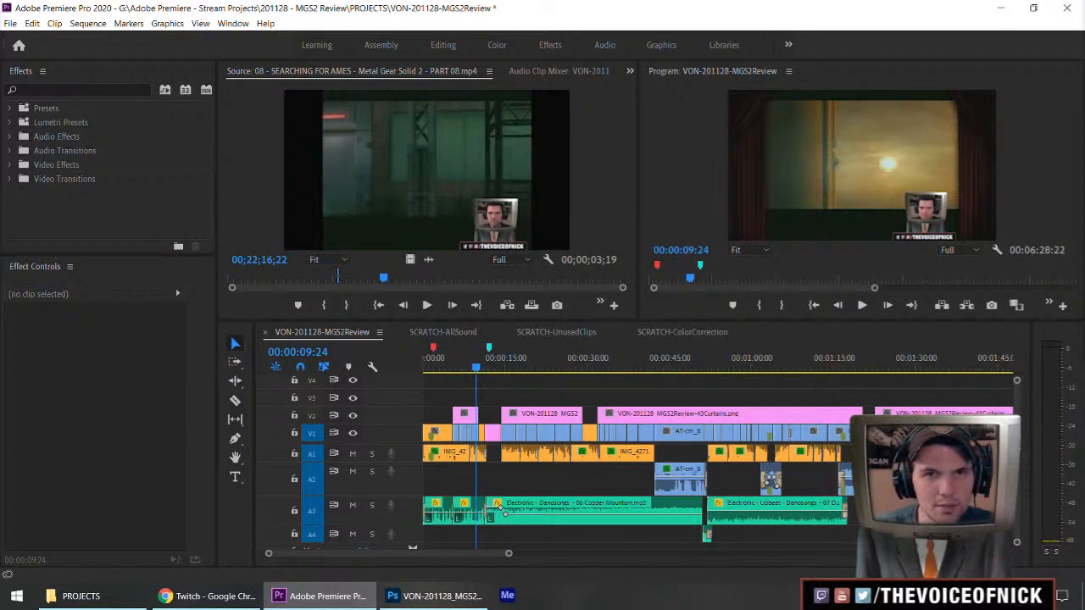
key("ctrl+i")
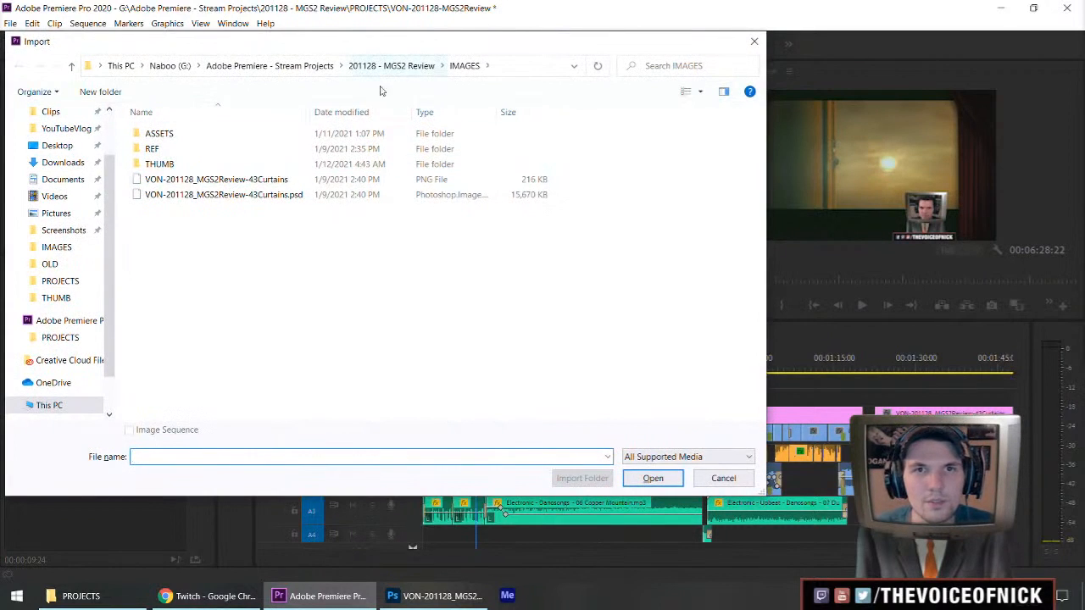
double_click(184, 164)
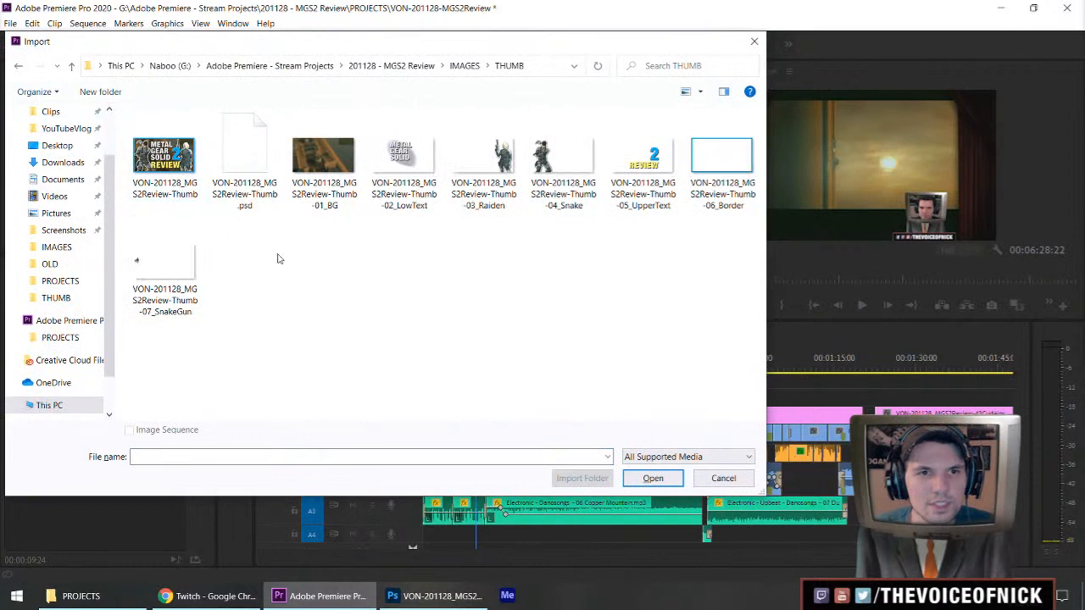
left_click(191, 194)
left_click(322, 166)
left_click(164, 271, "shift")
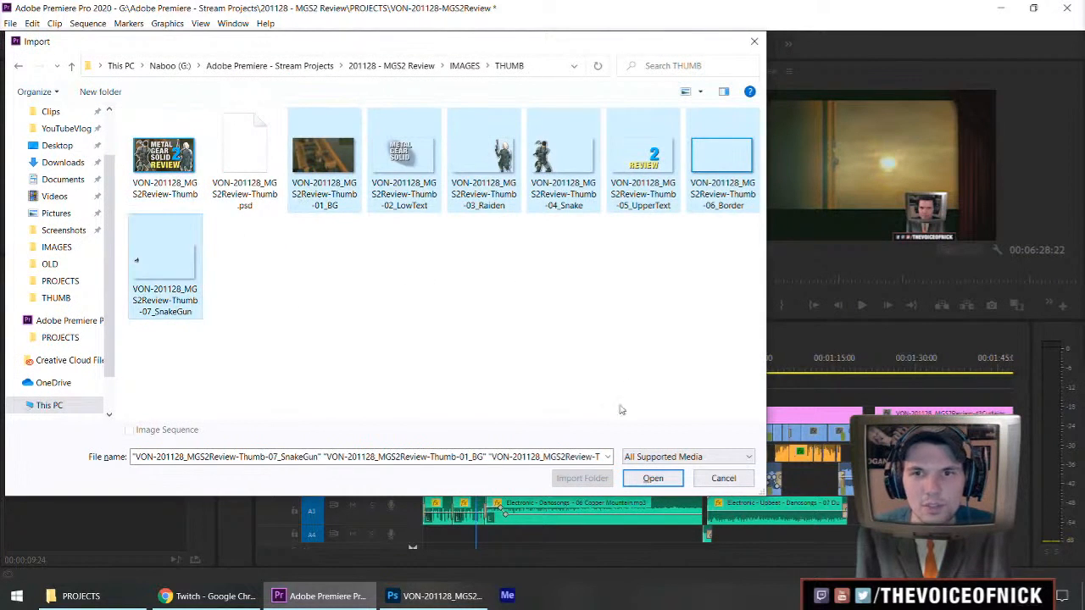
left_click(652, 480)
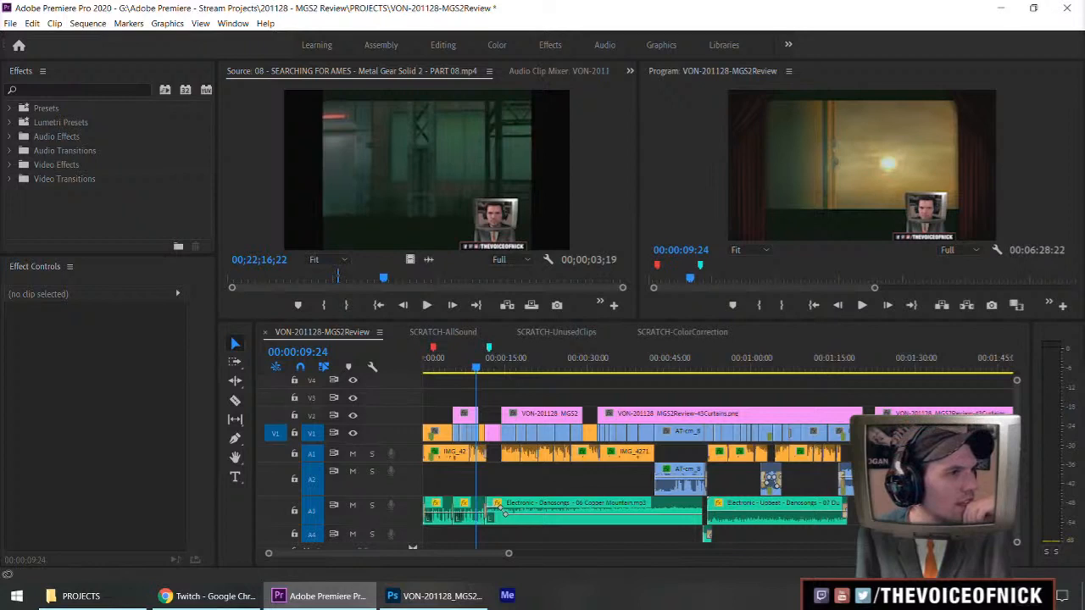
key("alt+Tab")
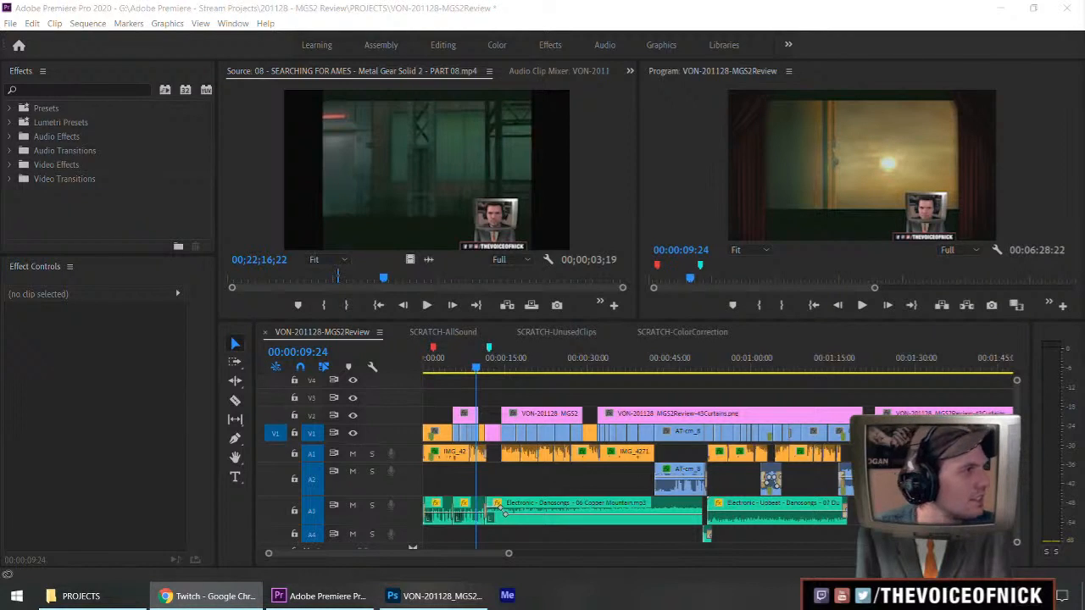
left_click(555, 383)
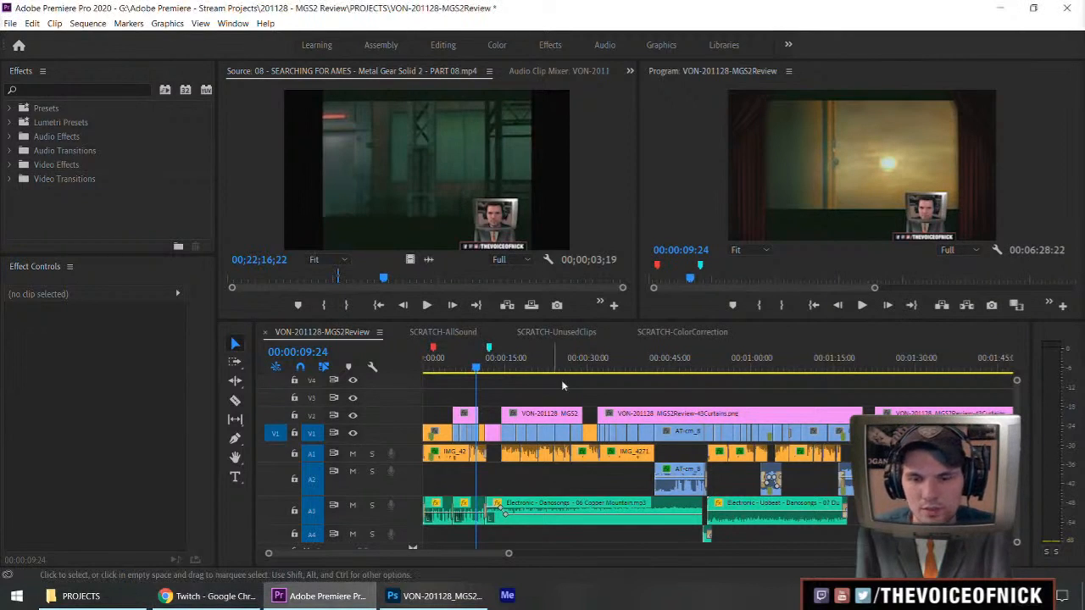
Place the imported Thumb-01_BG image on track V3, aligned with the start of the Red placeholder clip.
key("equal")
key("equal")
key("equal")
key("minus")
left_click(672, 373)
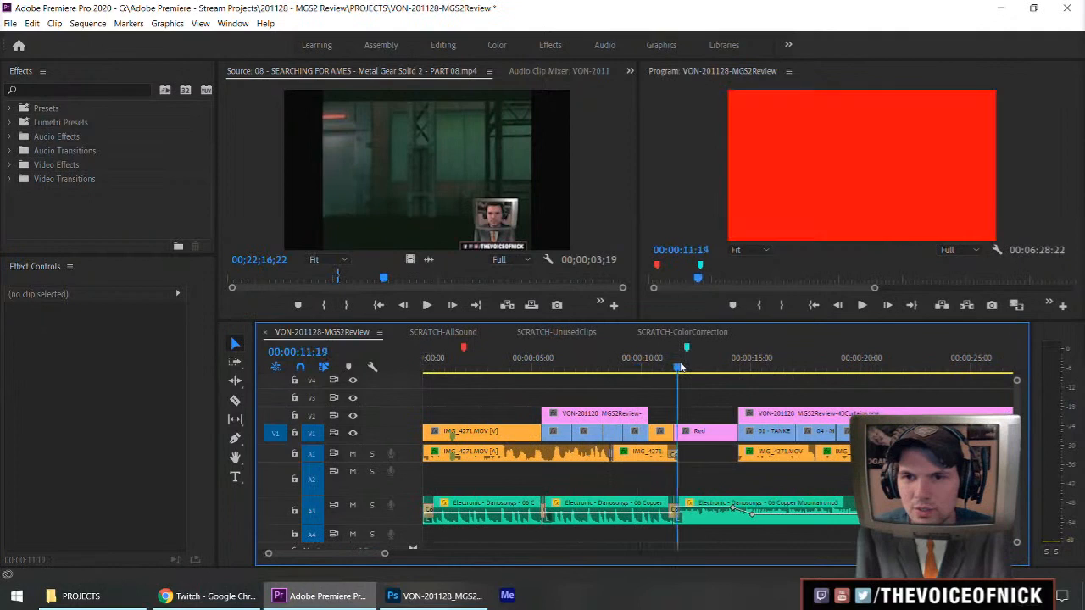
key("equal")
key("equal")
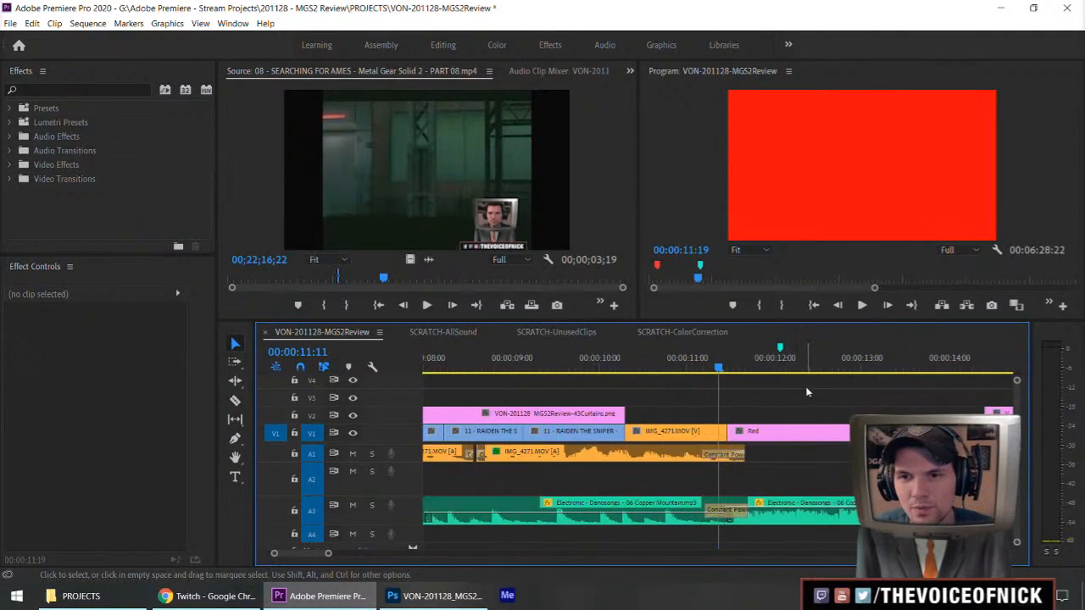
scroll(1014, 394, "down", 1)
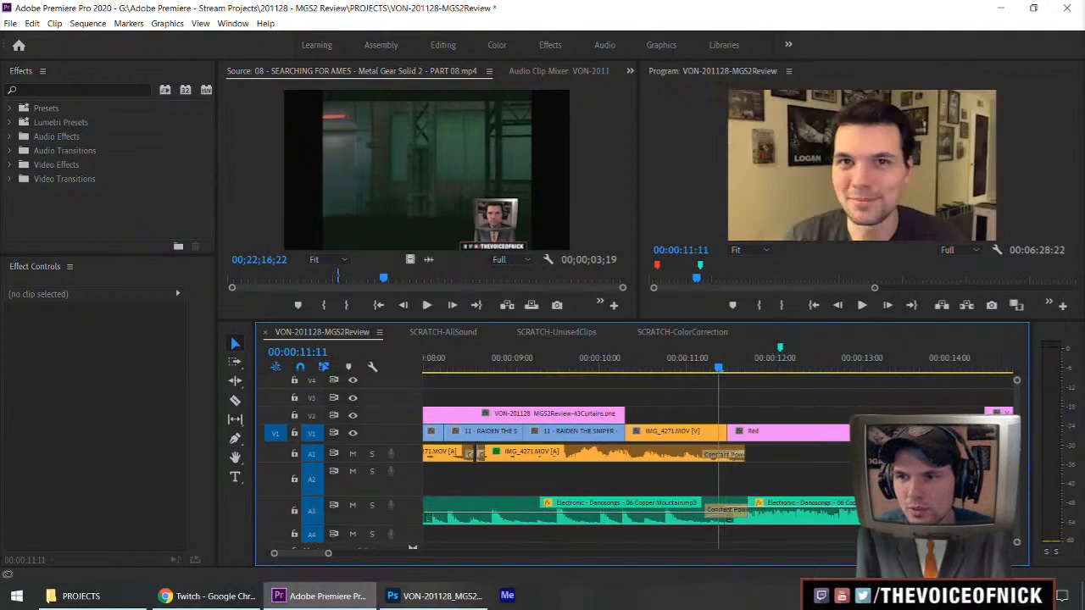
scroll(906, 405, "down", 5)
left_click(578, 361)
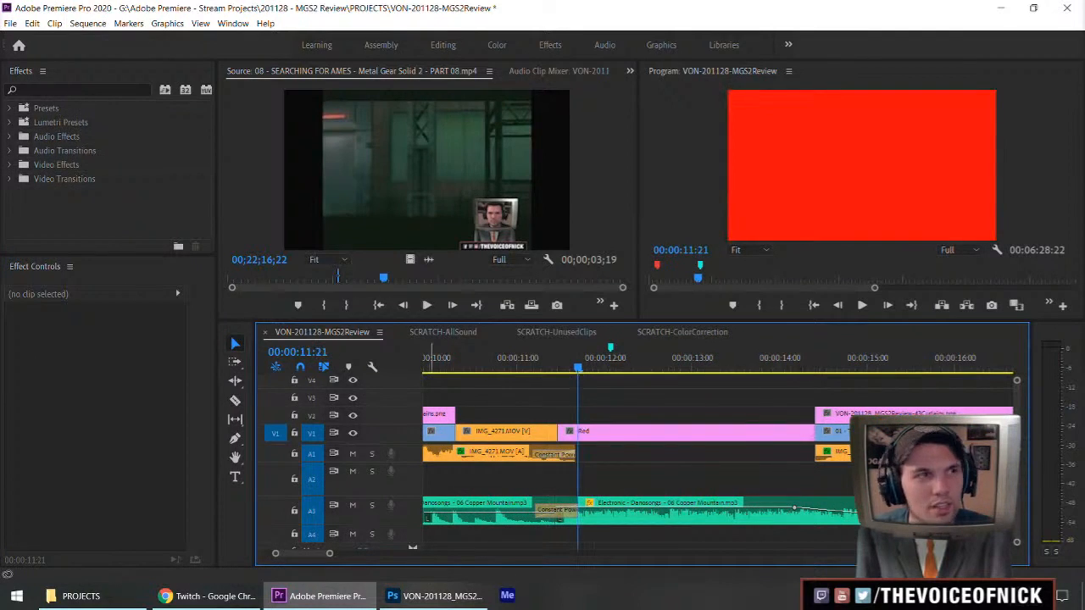
left_click_drag(593, 414, 561, 402)
Trim the Thumb-01_BG clip to the Red placeholder's end and move it onto V1 in the placeholder's place.
key("minus")
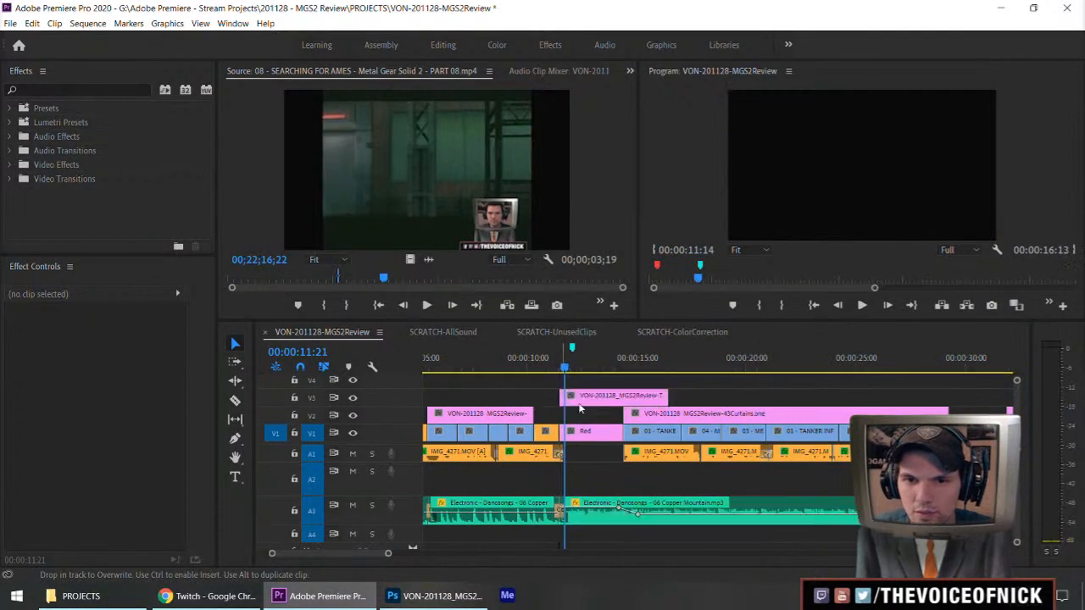
left_click_drag(664, 398, 623, 399)
key("equal")
key("equal")
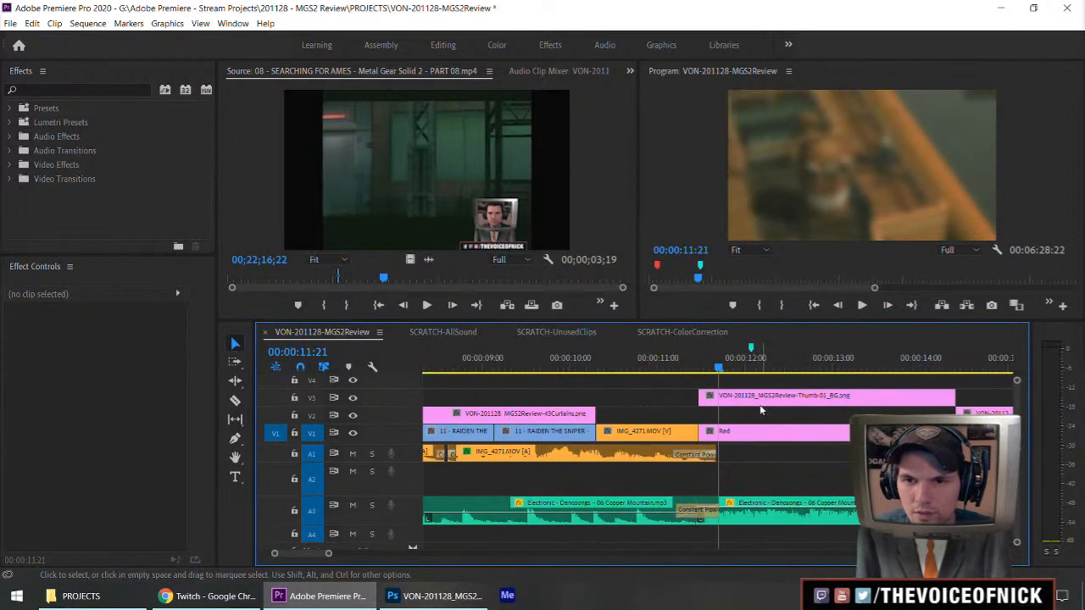
scroll(770, 397, "down", 1)
left_click_drag(769, 398, 767, 432)
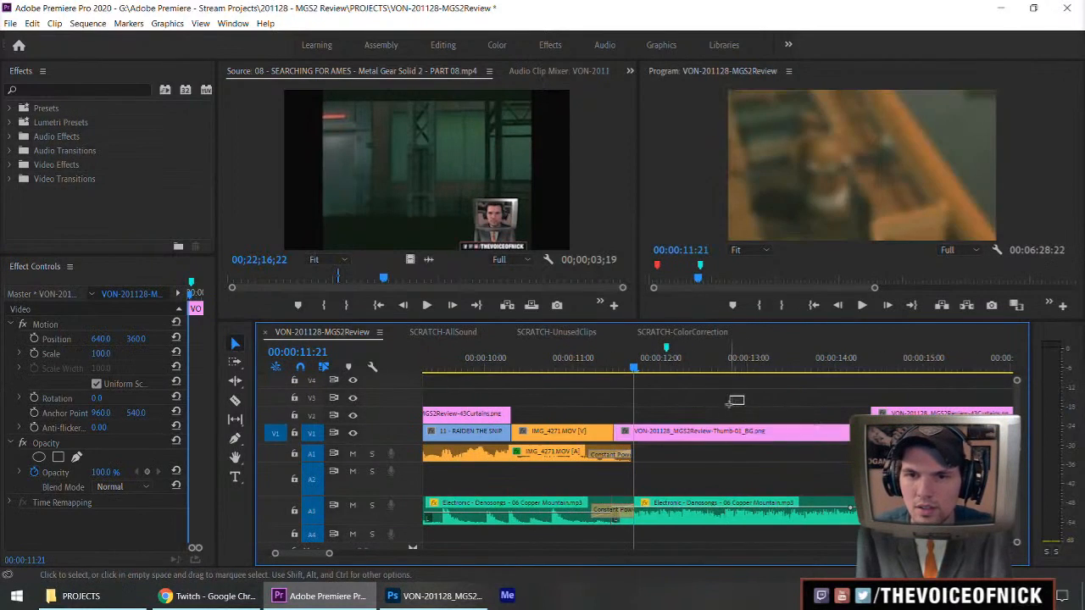
Add the Thumb-02_LowText image on V3 at the start of the background clip, and enlarge the timeline's video track area.
left_click_drag(32, 155, 625, 401)
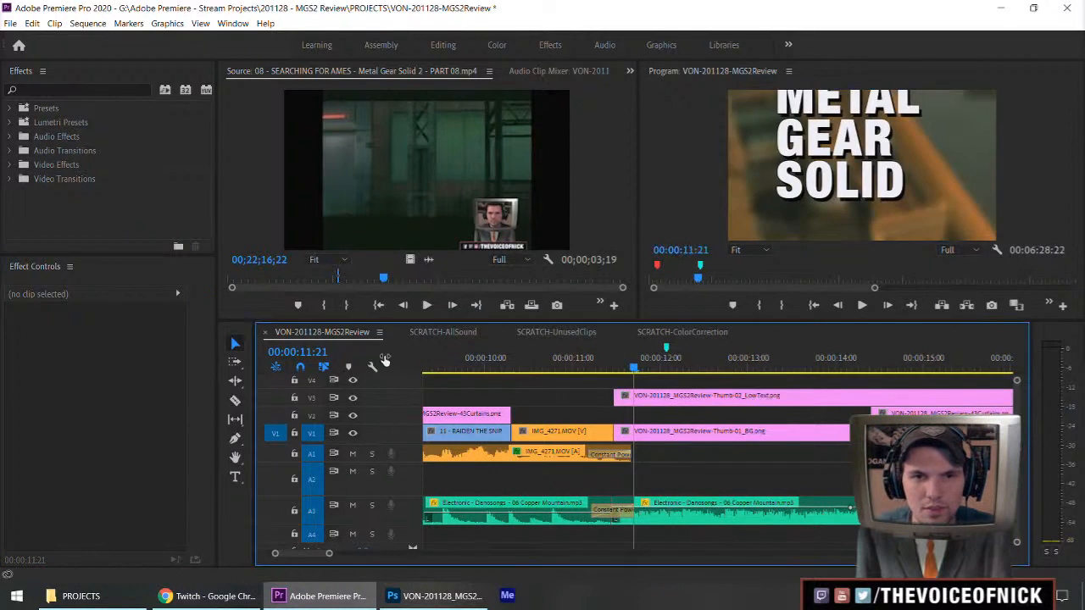
left_click_drag(392, 320, 392, 244)
left_click_drag(372, 398, 379, 509)
Play back the section with the METAL GEAR SOLID text over the thumbnail background.
key("space")
left_click_drag(886, 424, 629, 398)
scroll(757, 397, "down", 3)
key("minus")
key("minus")
key("space")
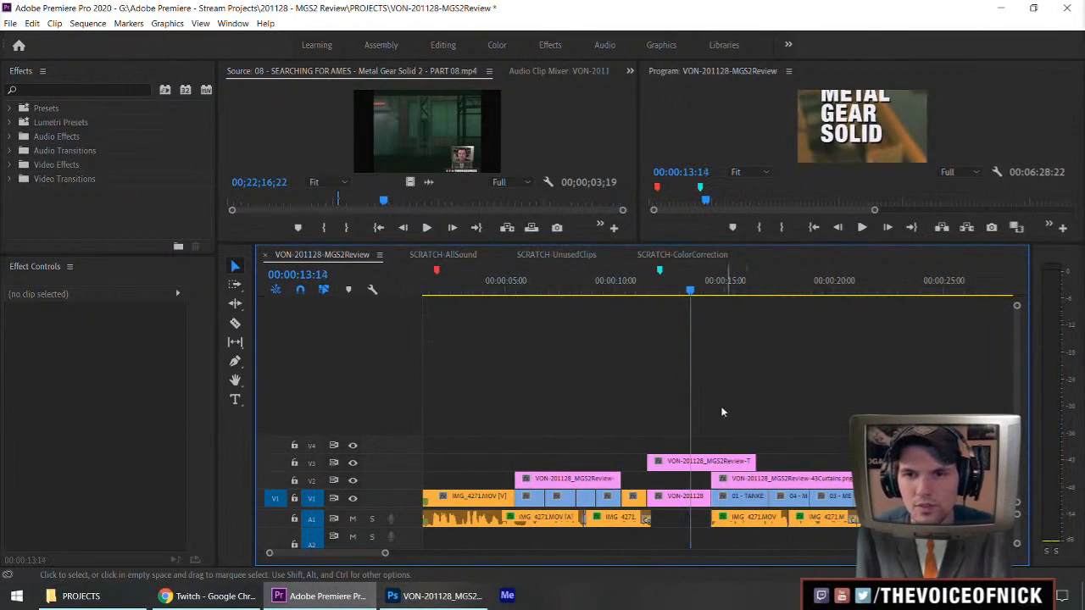
Stack the Thumb-03 Raiden, 04 Snake, 05 UpperText, 06 Border and 07 SnakeGun images on V4 to V8 above the low text clip.
left_click_drag(0, 115, 648, 448)
left_click_drag(0, 124, 648, 426)
left_click_drag(0, 125, 654, 412)
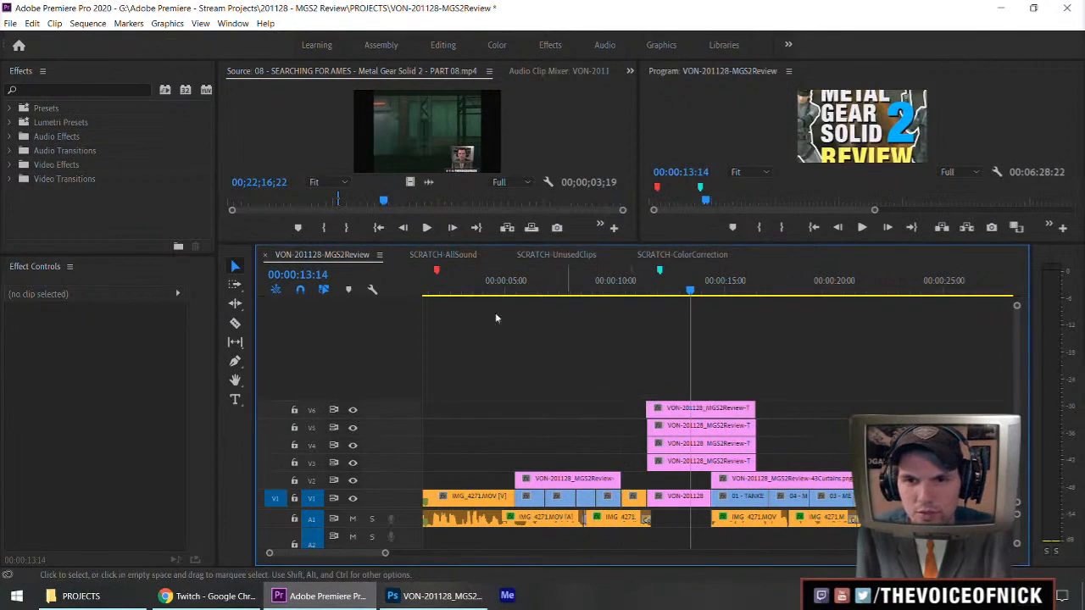
left_click_drag(0, 124, 654, 393)
left_click_drag(0, 125, 653, 372)
Cut the thumbnail images that start early on the upper tracks at the background clip's start and delete the overhanging pieces.
key("equal")
key("equal")
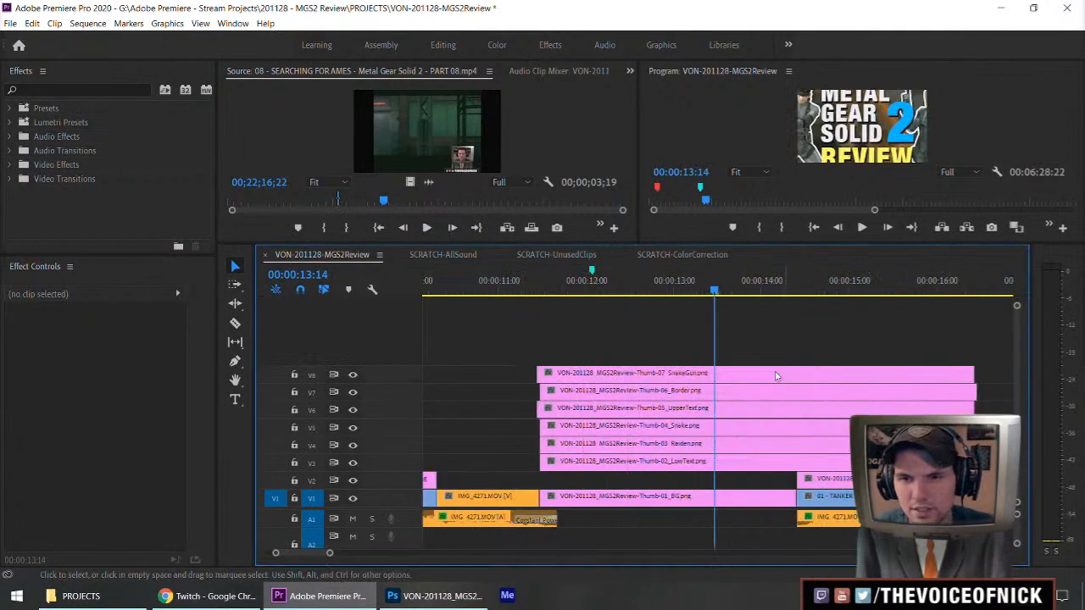
left_click_drag(525, 348, 536, 421)
key("c")
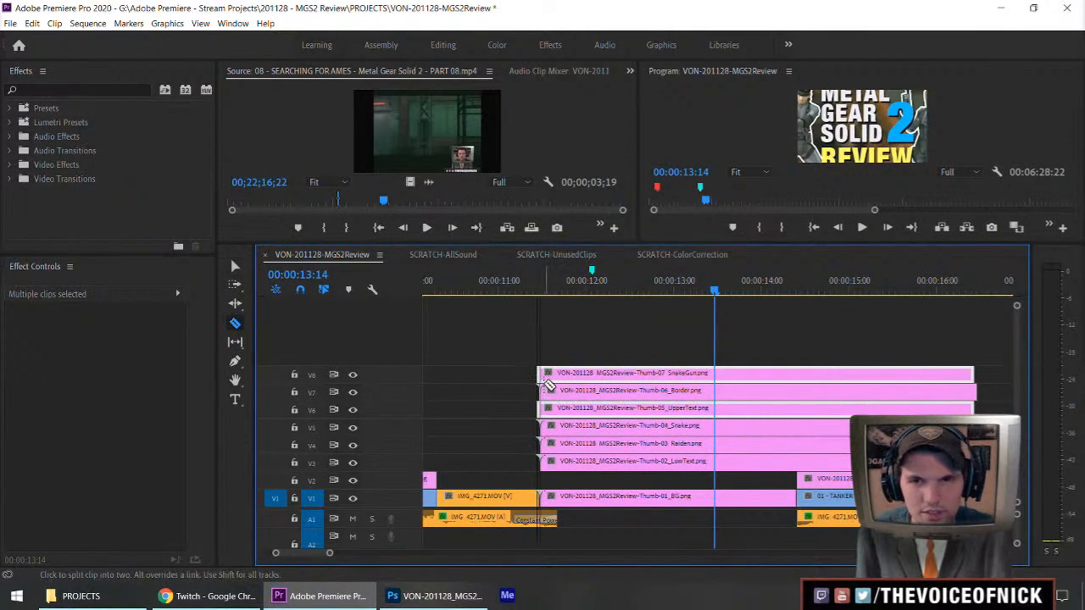
left_click(542, 404)
key("v")
left_click_drag(517, 342, 536, 434)
key("Delete")
Cut the images on V3 to V6 and V8 at the background clip's end and delete the excess beyond it.
key("c")
left_click(798, 462)
left_click(798, 444)
left_click(799, 427)
left_click(798, 409)
left_click(799, 374)
key("v")
left_click_drag(832, 353, 884, 409)
key("Delete")
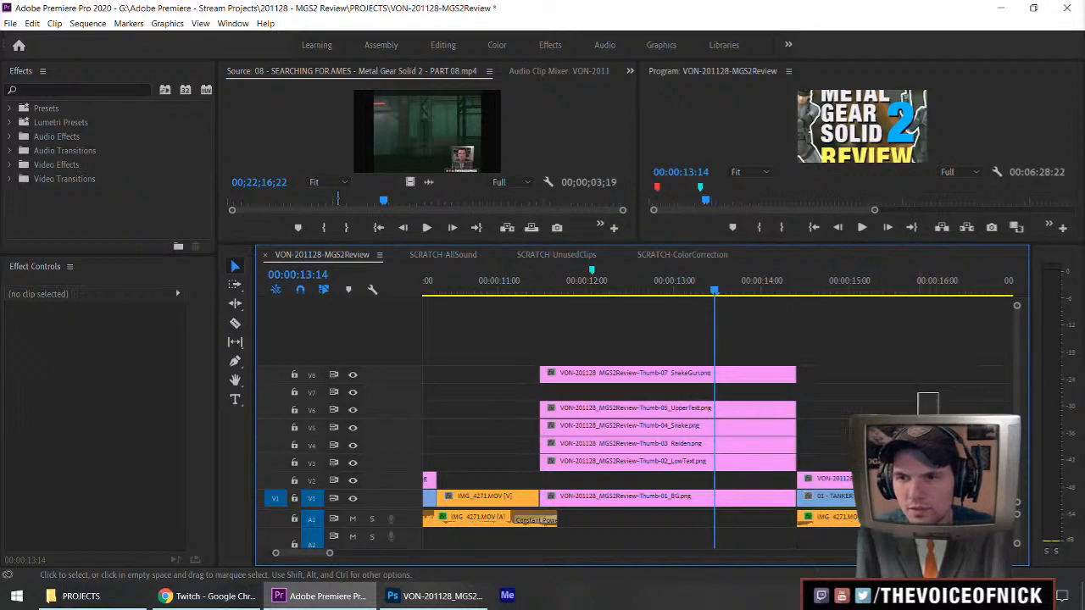
Undo the last deletion, cut the Thumb-06_Border clip at the background clip's end, and delete the excess of all upper images.
key("ctrl+z")
key("c")
left_click(798, 392)
key("v")
left_click_drag(843, 341, 858, 471)
key("Delete")
Move the six upper images down one track to V2 to V7 and apply Set to Frame Size to all seven thumbnail clips.
left_click_drag(754, 334, 702, 466)
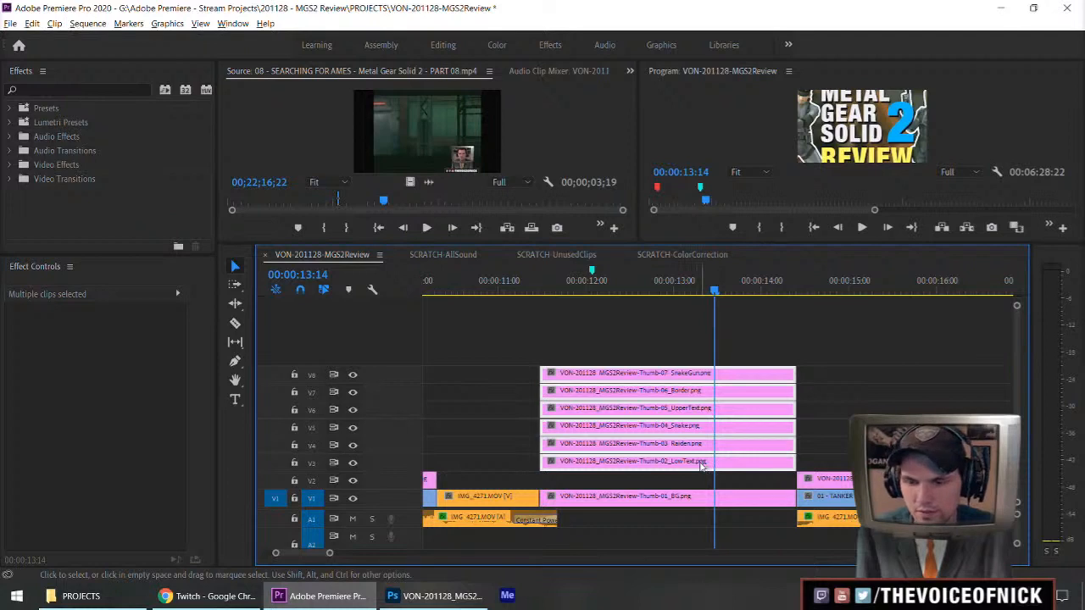
key("alt+Down")
left_click_drag(674, 360, 650, 516)
right_click(654, 508)
left_click(712, 457)
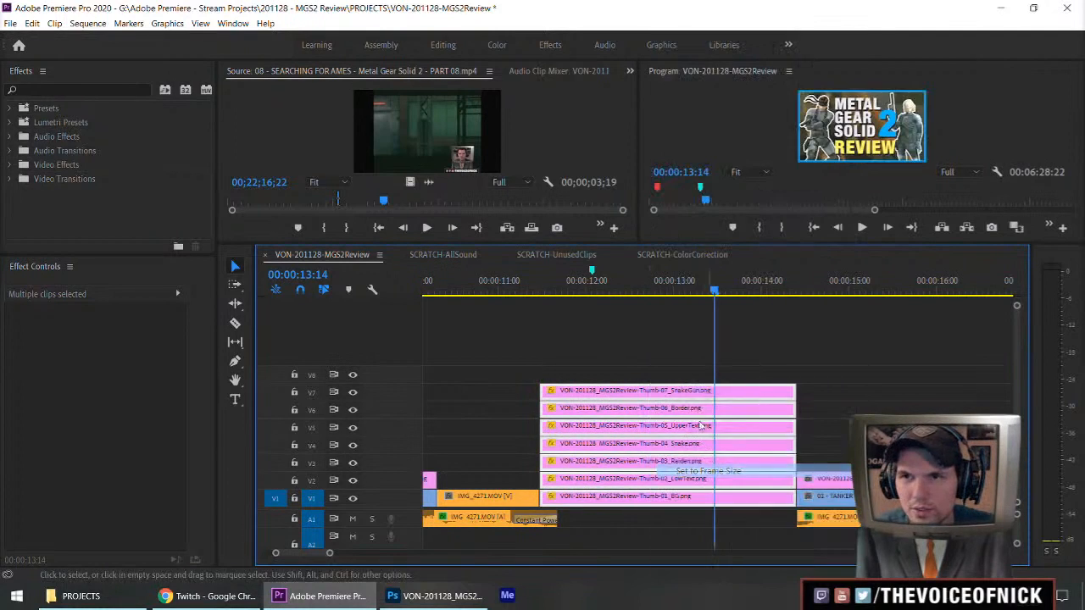
left_click(722, 358)
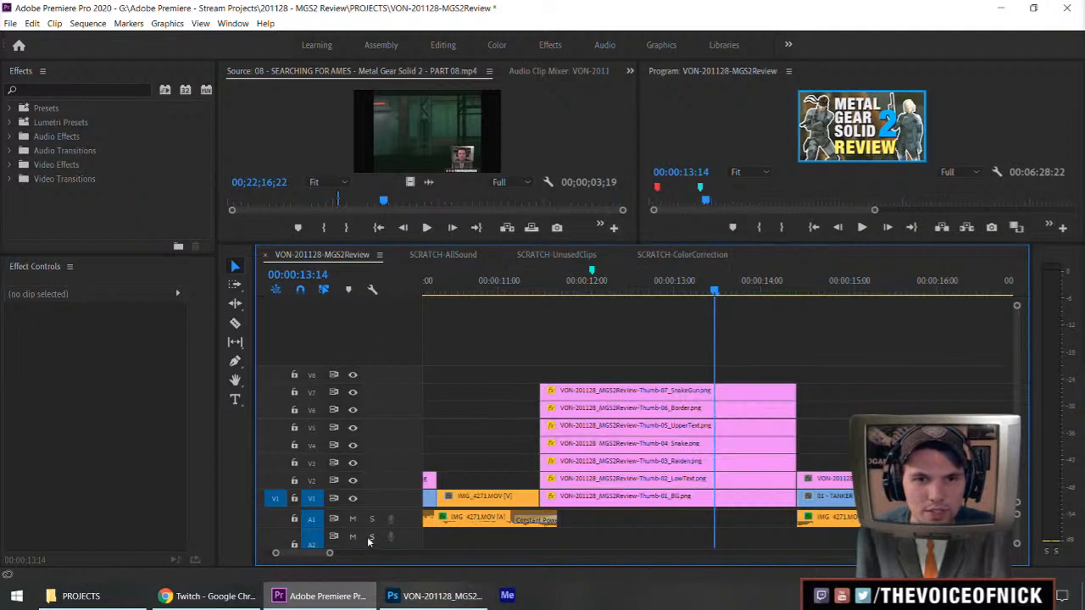
Enlarge the monitors above the timeline and clear the sequence marker at 00:00:12:02.
left_click_drag(362, 507, 365, 399)
left_click_drag(429, 247, 434, 309)
left_click_drag(395, 426, 388, 512)
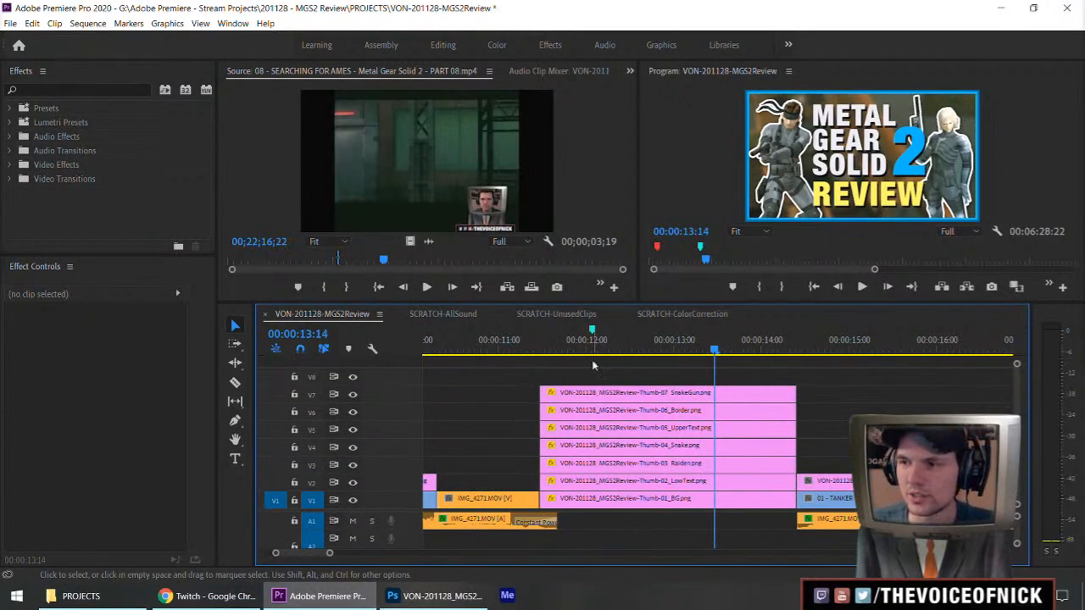
left_click(592, 332)
right_click(593, 330)
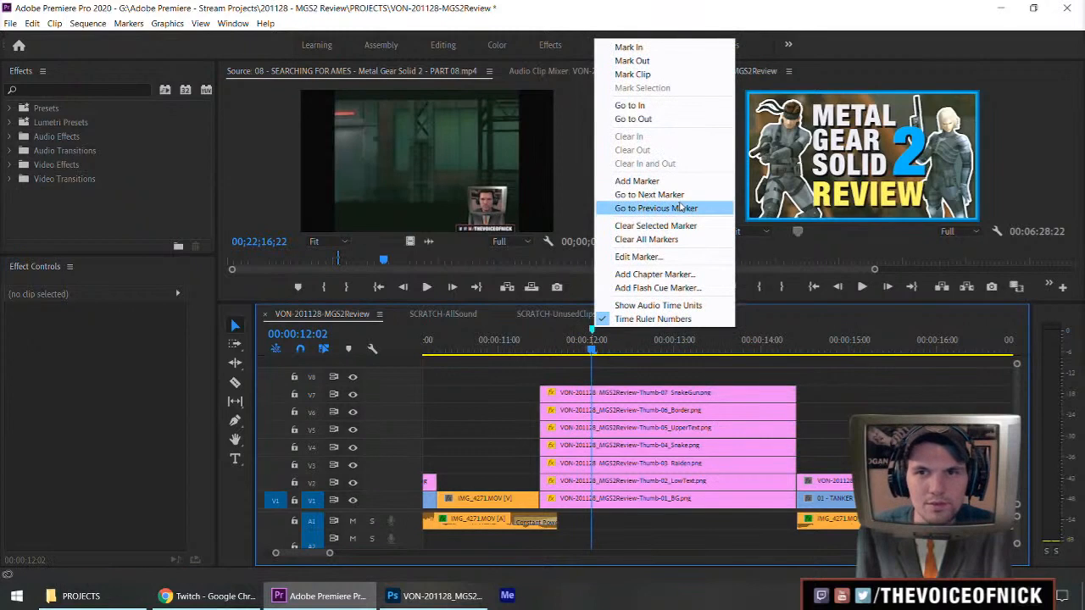
left_click(644, 222)
Play back the transition from the talking shot into the stacked thumbnail title.
left_click(510, 343)
key("space")
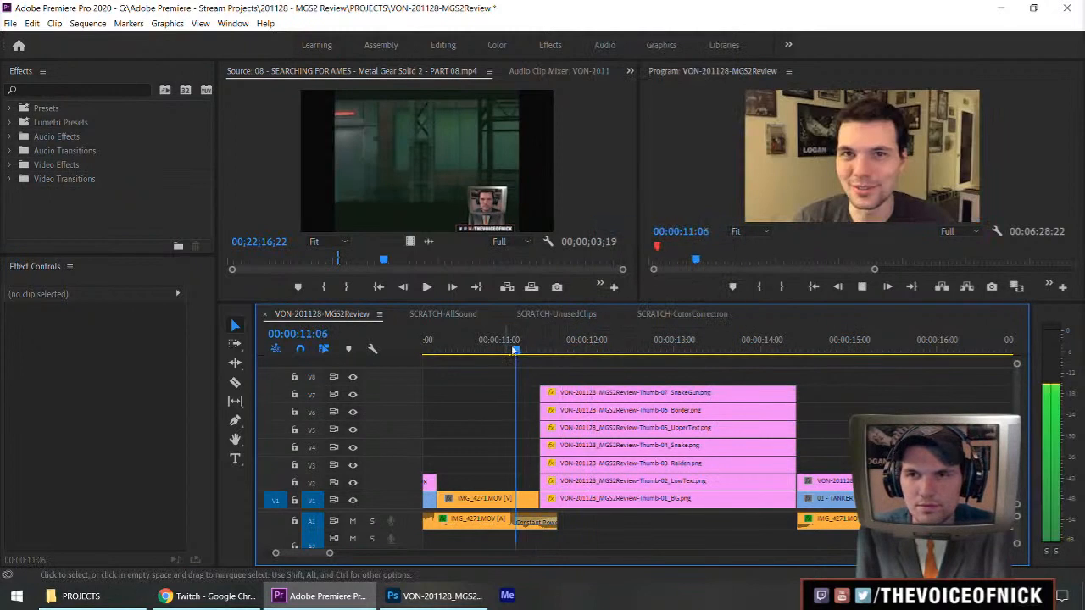
key("space")
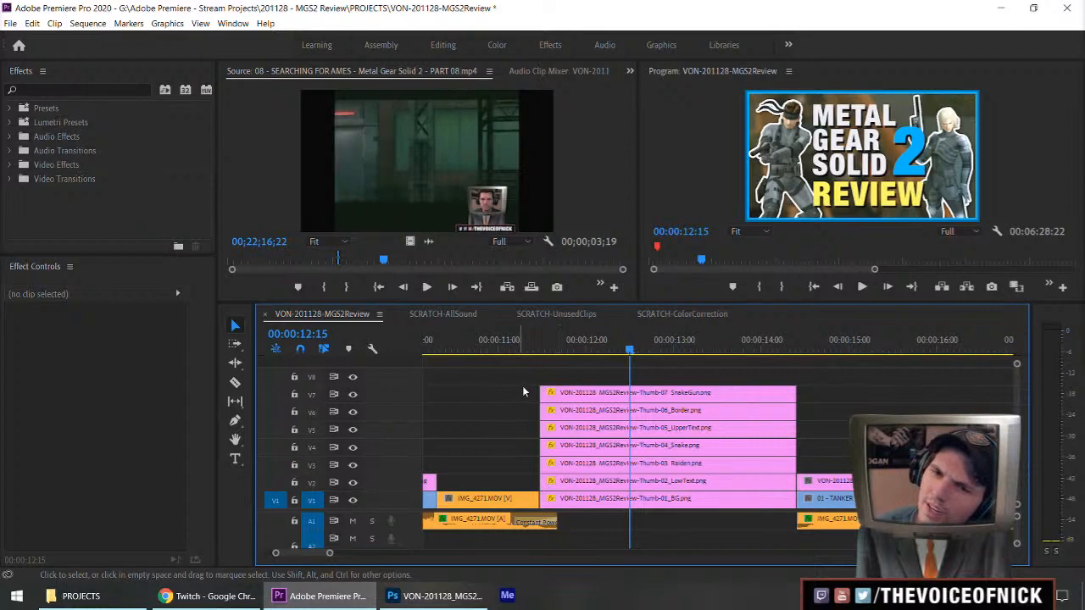
Try trimming the start of the Thumb-07 SnakeGun clip to a later point, and extend it back to the background clip's start.
left_click_drag(542, 394, 659, 394)
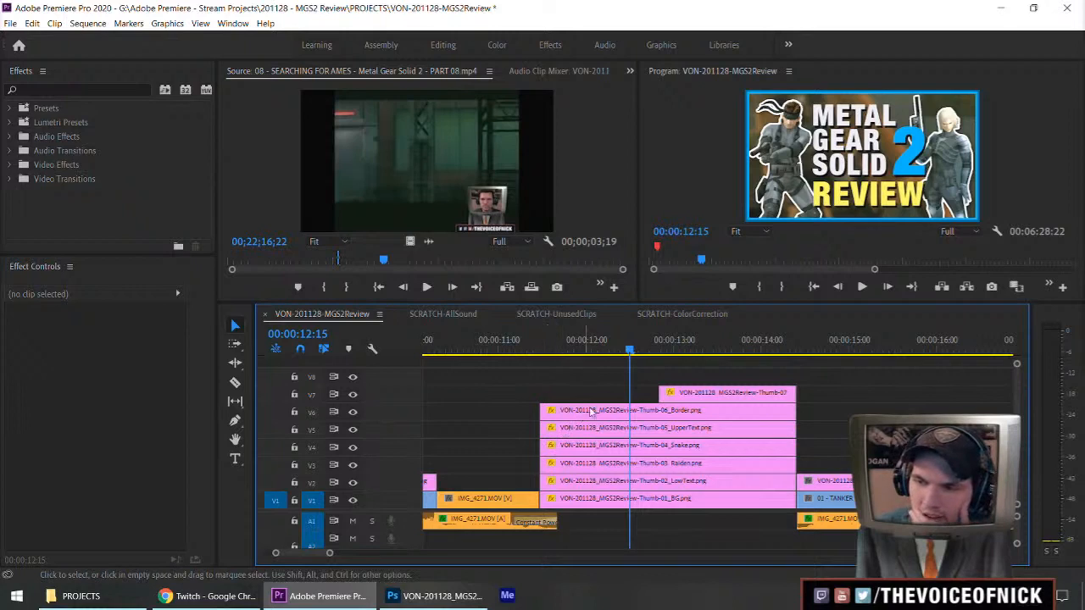
left_click_drag(663, 390, 541, 391)
Replay the thumbnail title section from just before its start to judge the timing of the spoken title.
left_click_drag(521, 348, 513, 352)
key("space")
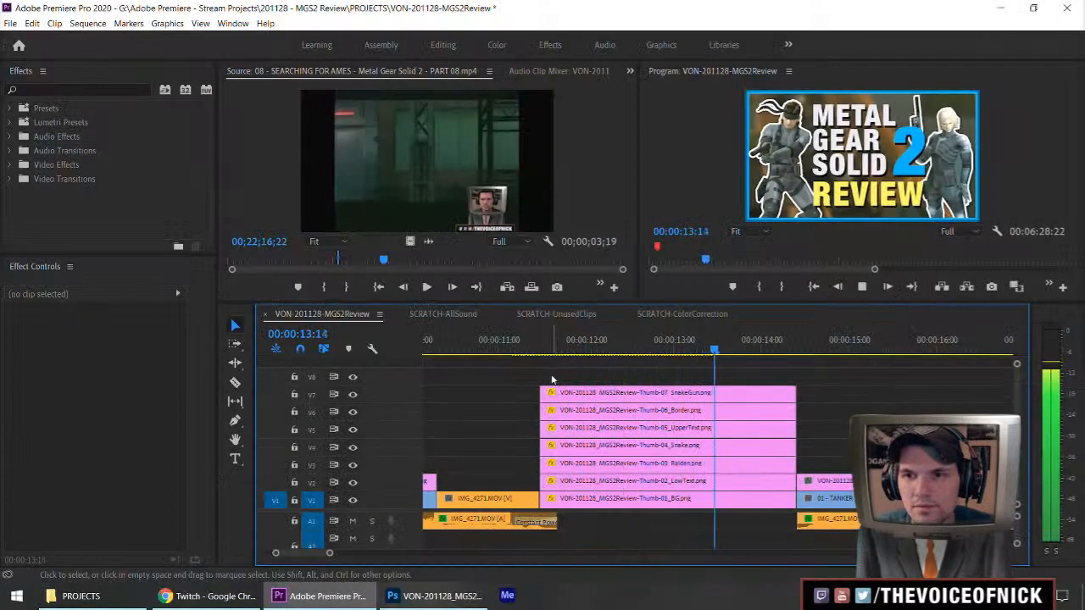
left_click(543, 348)
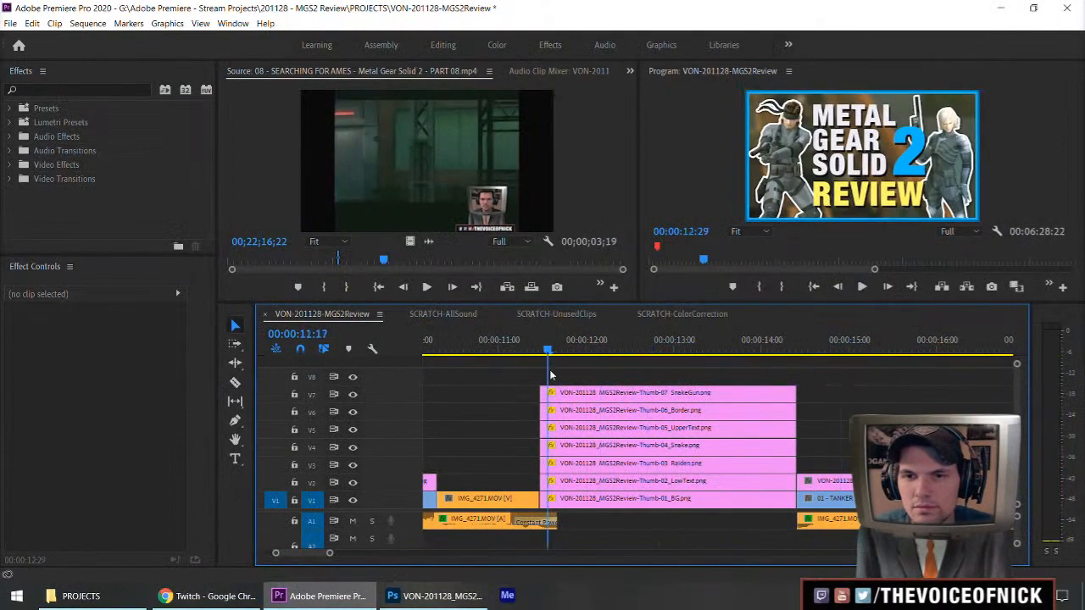
key("space")
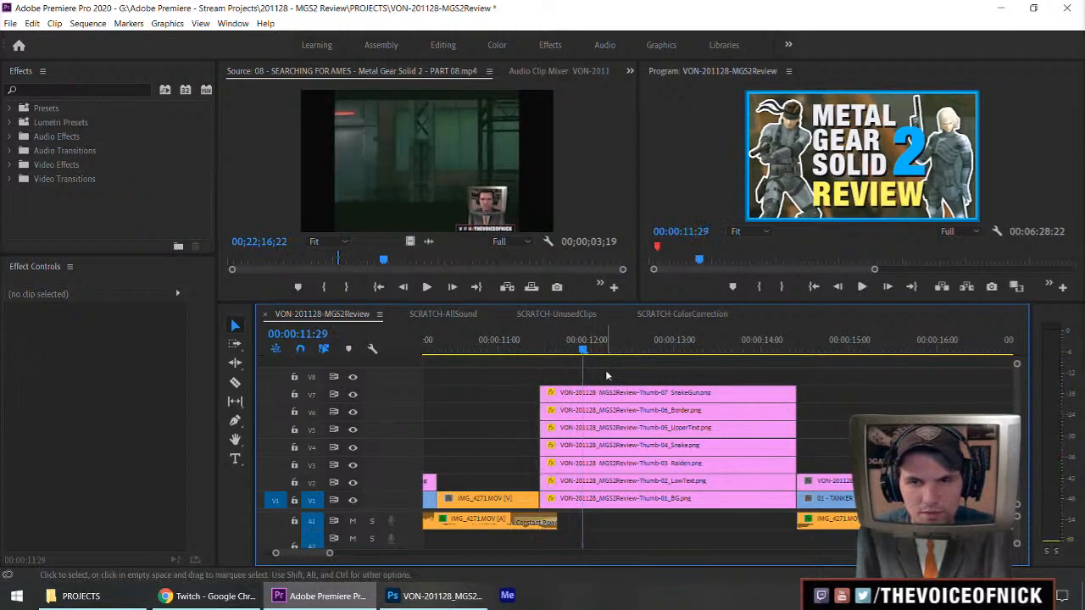
Play through the title section and add four sequence markers at about 00:00:12:00, 12:06, 12:14 and 13:13.
left_click(522, 348)
key("space")
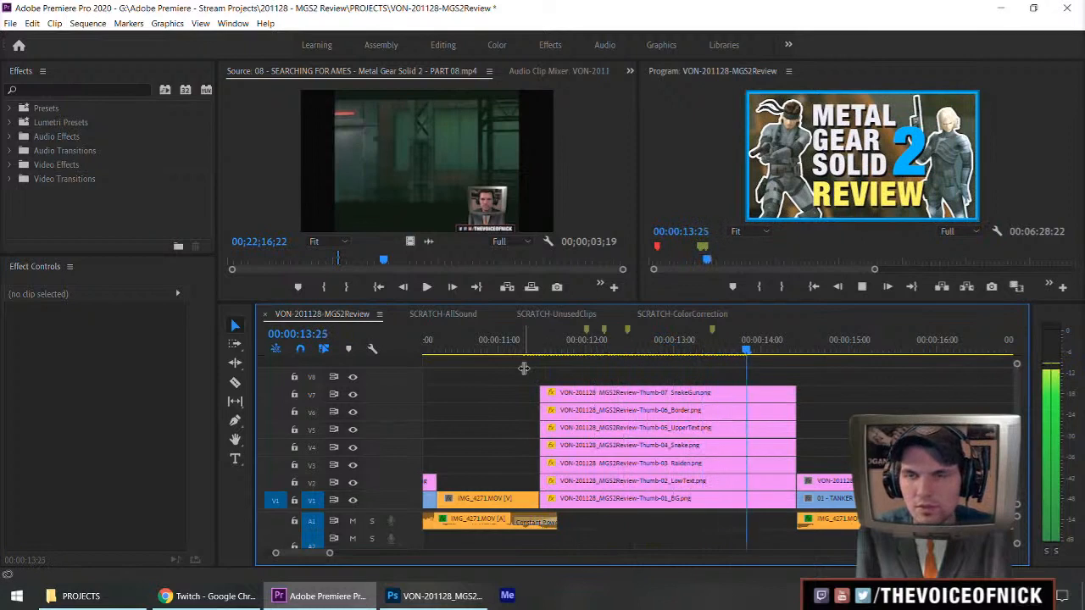
key("space")
Replay the title's opening and move the second marker to 00:00:12:05 and the third marker to 00:00:12:13.
left_click(559, 349)
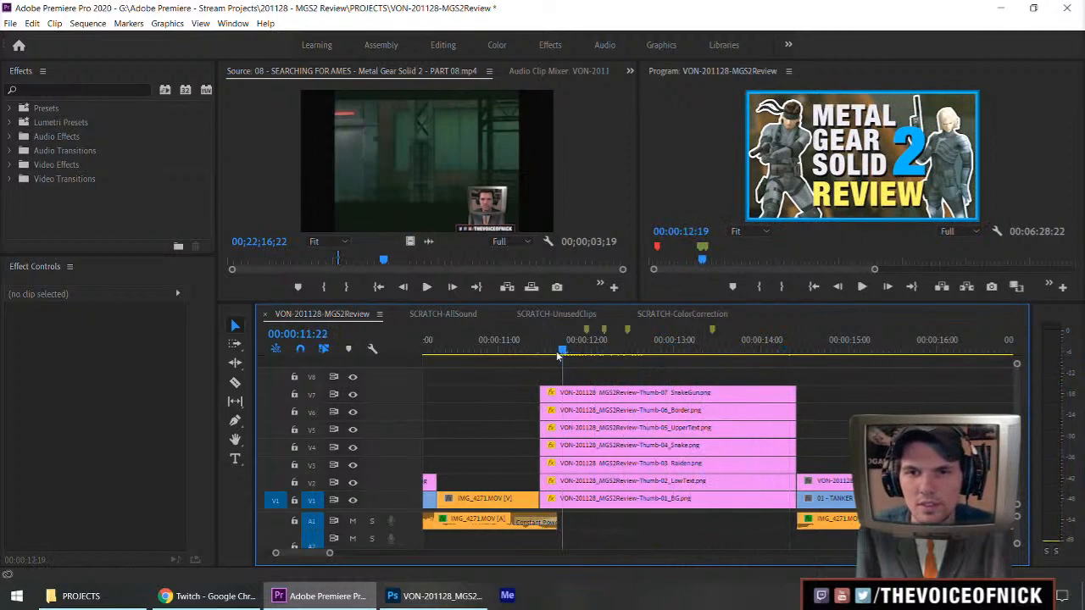
left_click_drag(557, 352, 531, 351)
key("=")
key("=")
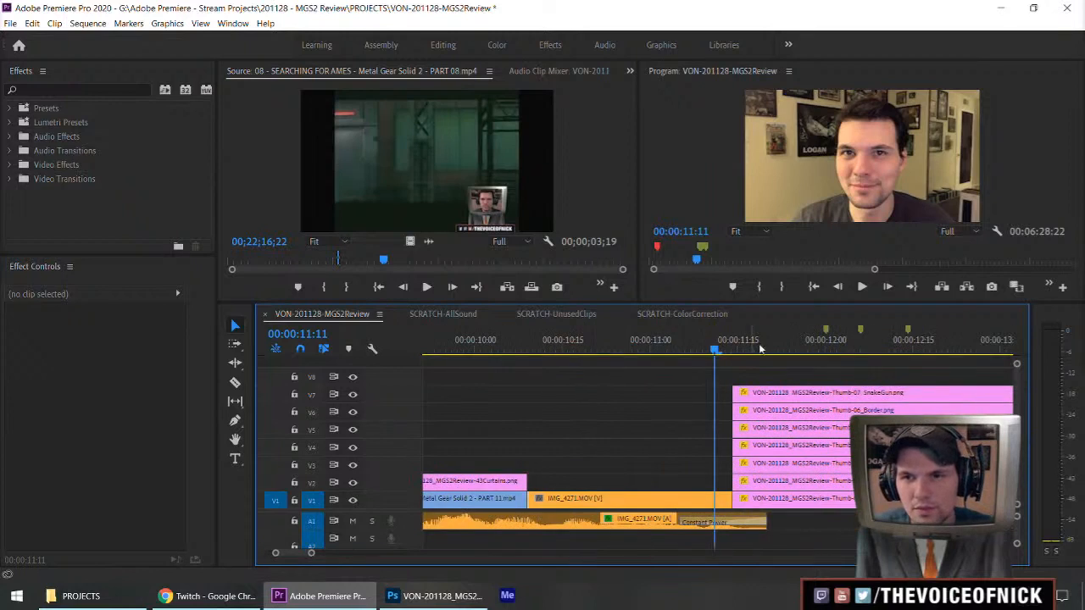
key("space")
key("space")
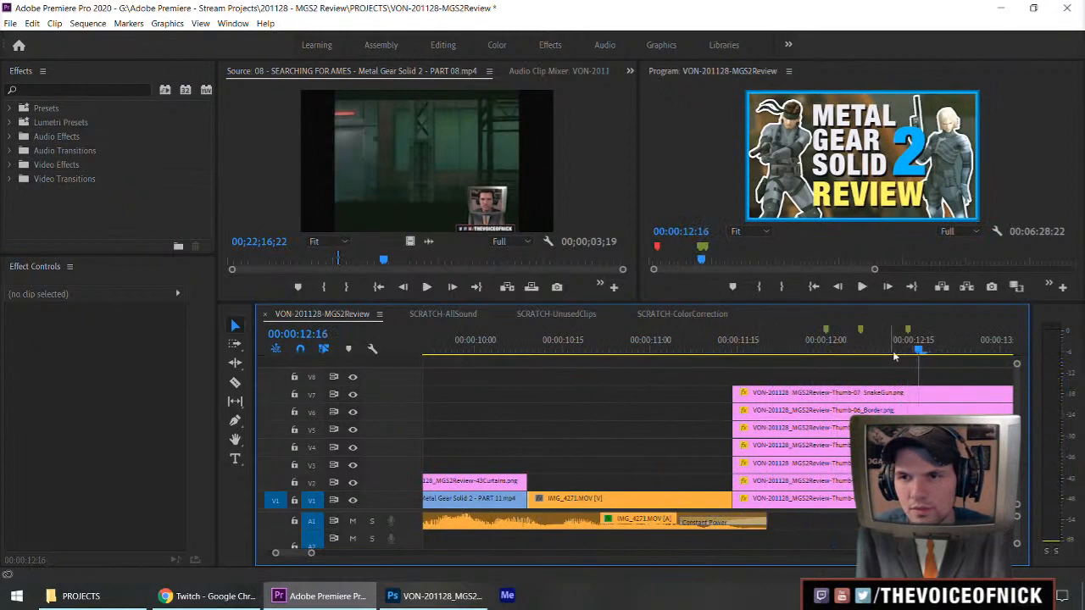
left_click_drag(906, 334, 892, 334)
key("ctrl+z")
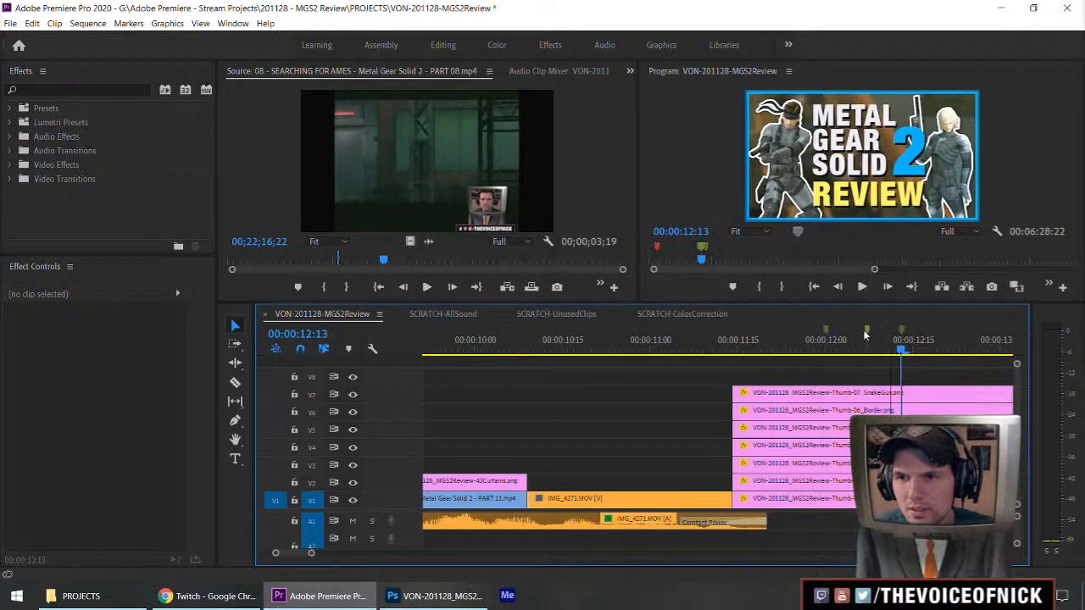
left_click(859, 339)
Trim the starts of the SnakeGun and Snake clips to the first marker at 00:00:12:00, and the UpperText clip's start to about 00:00:12:21.
scroll(584, 395, "up", 3)
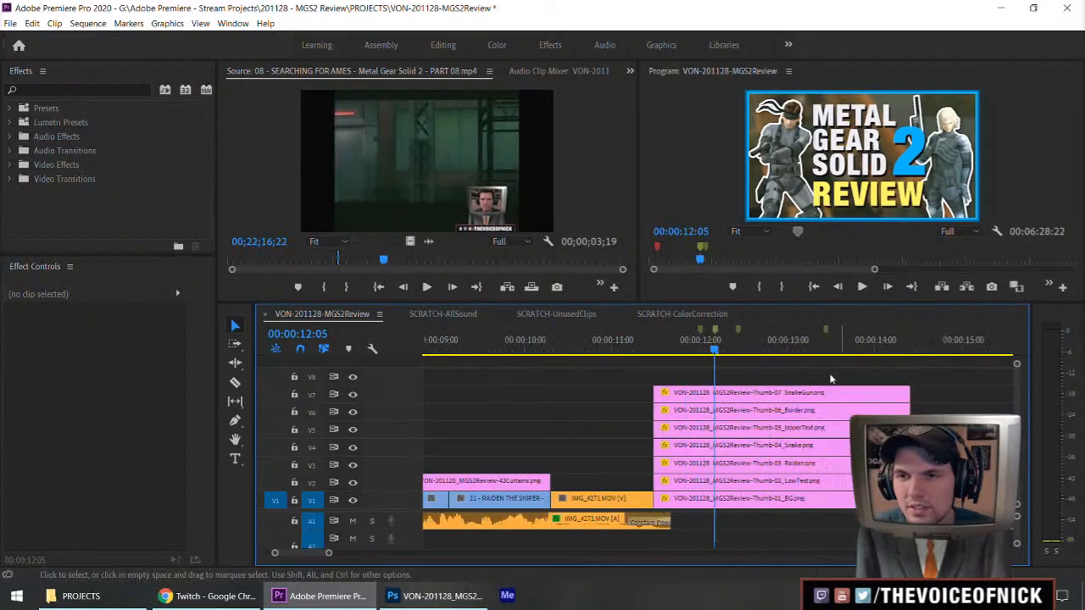
scroll(584, 396, "down", 5)
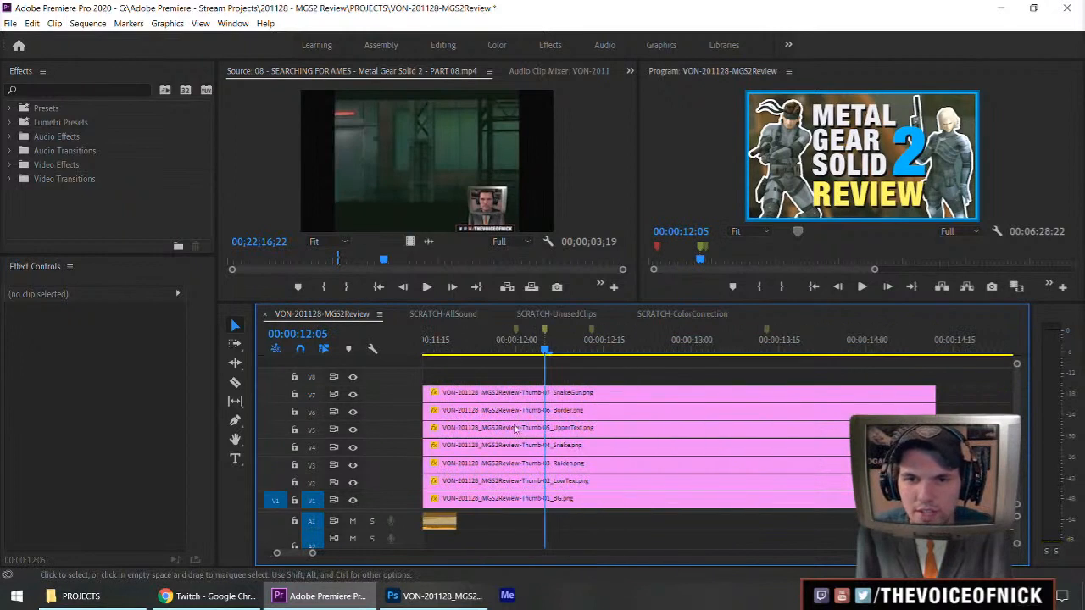
scroll(561, 415, "up", 2)
left_click_drag(487, 393, 574, 394)
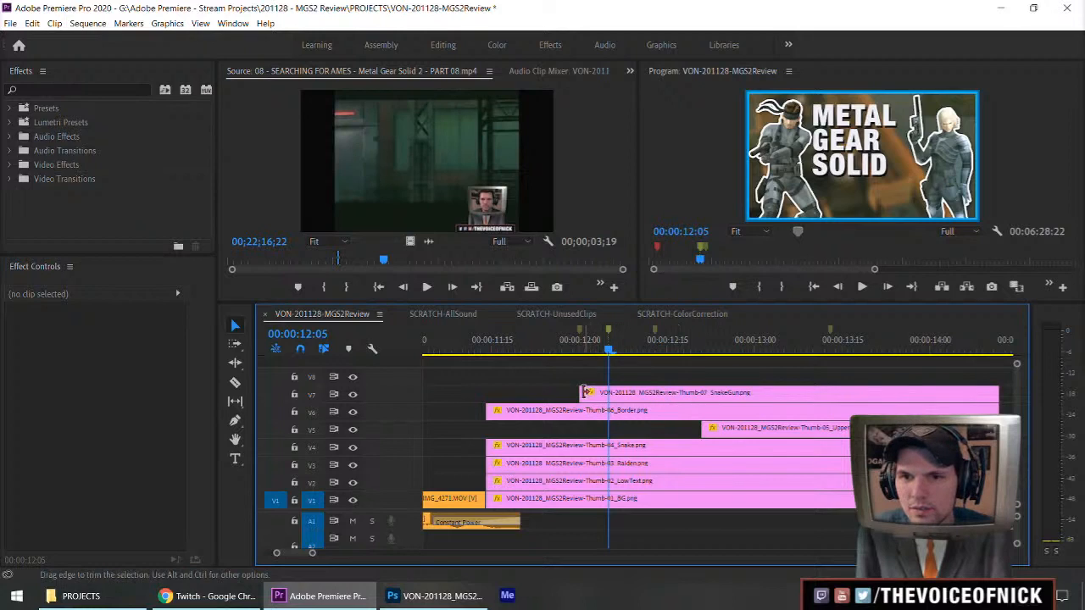
left_click_drag(581, 393, 582, 394)
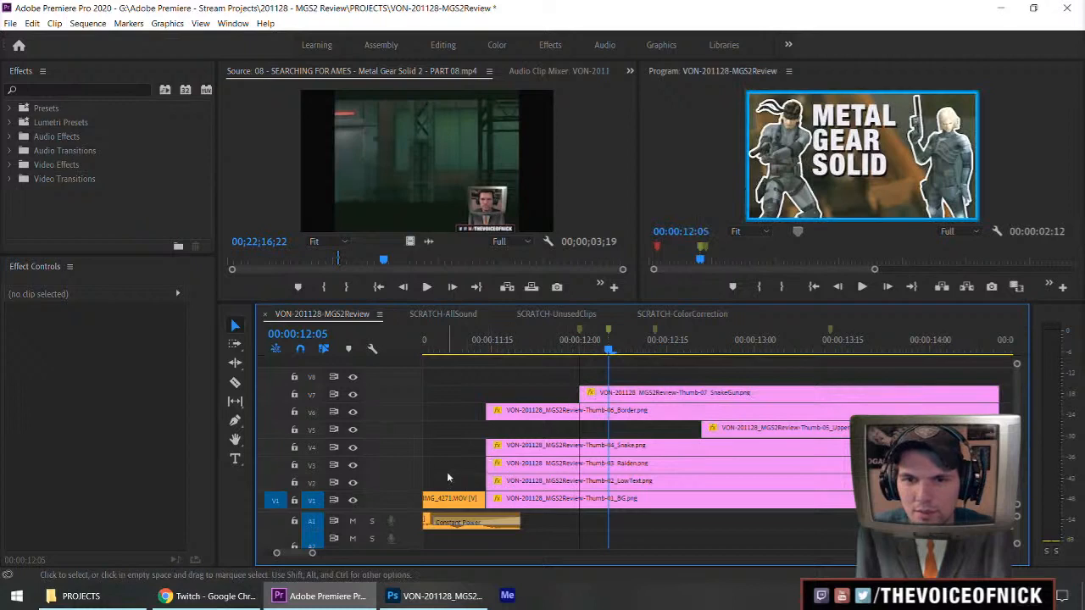
mouse_move(495, 449)
left_mouse_down()
mouse_move(580, 449)
mouse_move(514, 443)
left_mouse_up()
Trim the starts of the Thumb-03 Raiden and Thumb-02_LowText clips to align with the start of the UpperText clip.
key("minus")
key("minus")
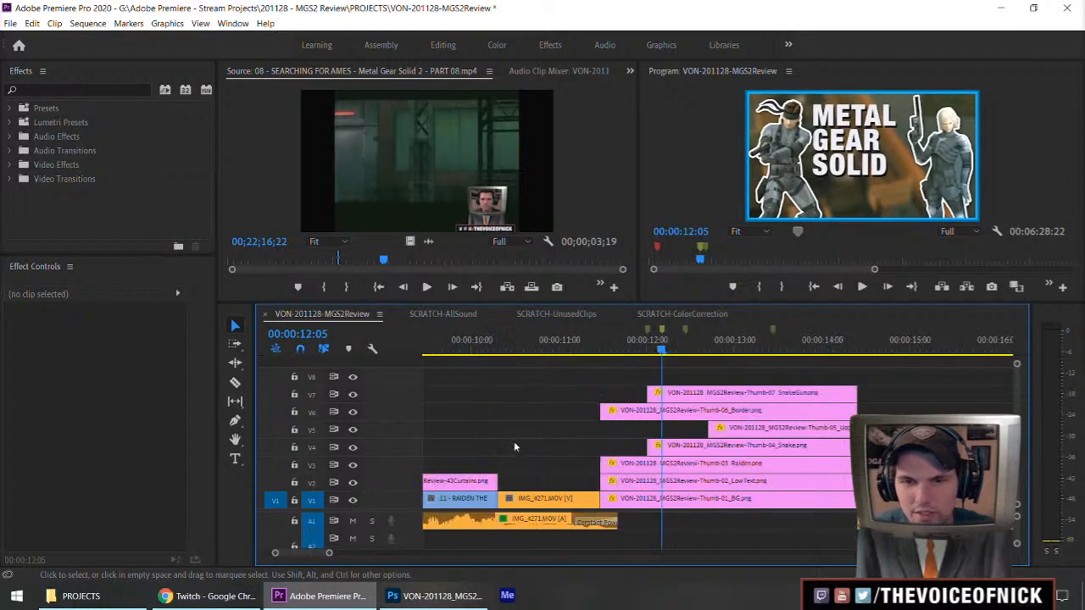
scroll(675, 459, "down", 3)
key("equal")
key("equal")
scroll(674, 464, "down", 4)
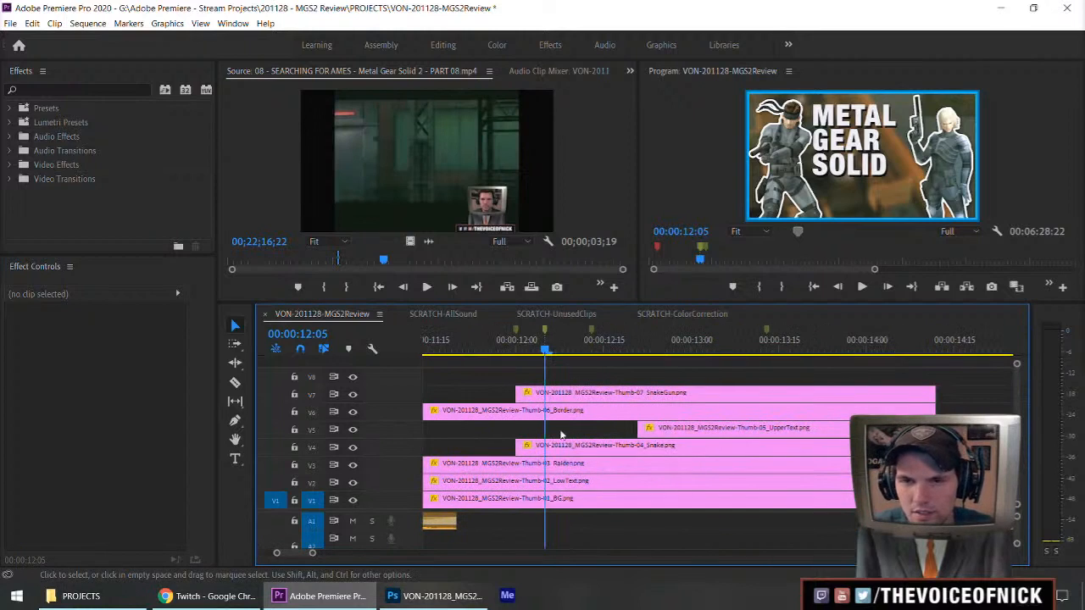
scroll(560, 422, "up", 3)
left_click(577, 350)
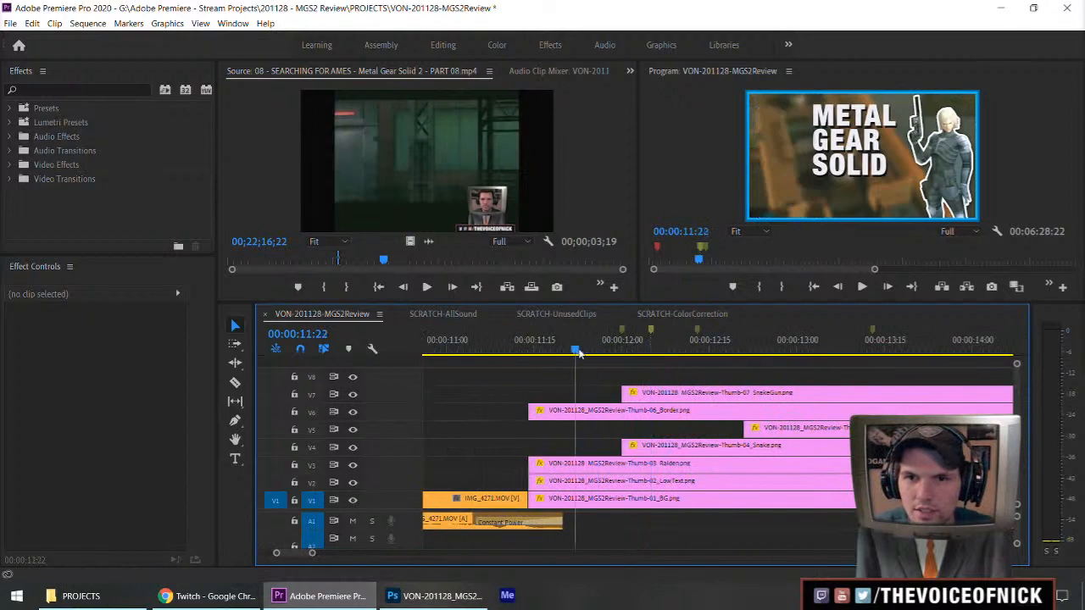
left_click_drag(572, 353, 630, 362)
left_click_drag(531, 464, 745, 464)
left_click_drag(529, 481, 746, 480)
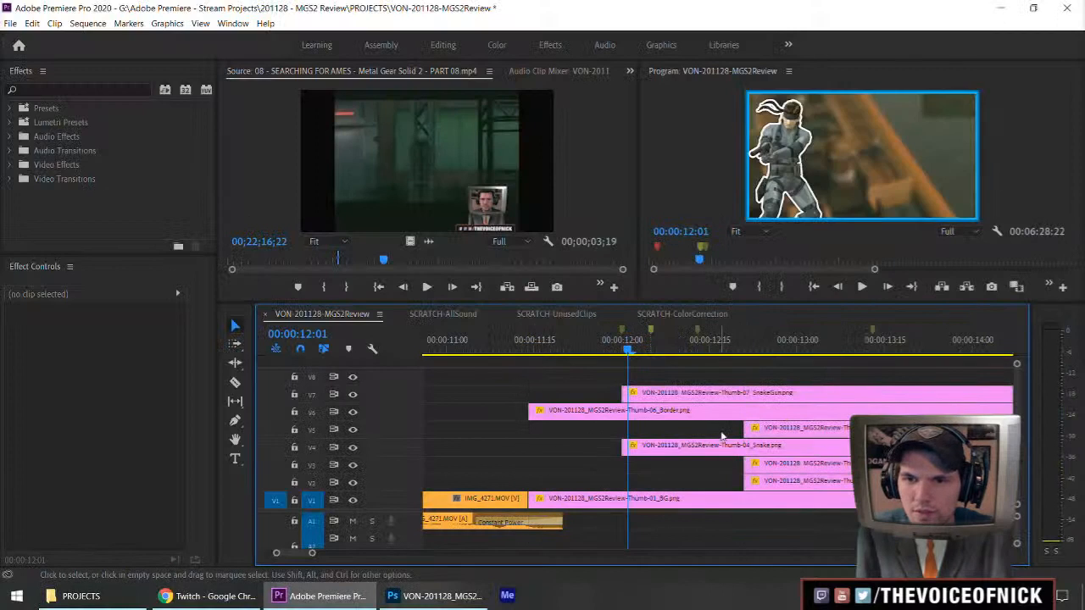
Look through the video transition categories for an entrance effect, examining the Wipe transitions.
mouse_move(625, 392)
left_mouse_down()
mouse_move(763, 393)
mouse_move(625, 398)
left_mouse_up()
left_click_drag(627, 351, 687, 361)
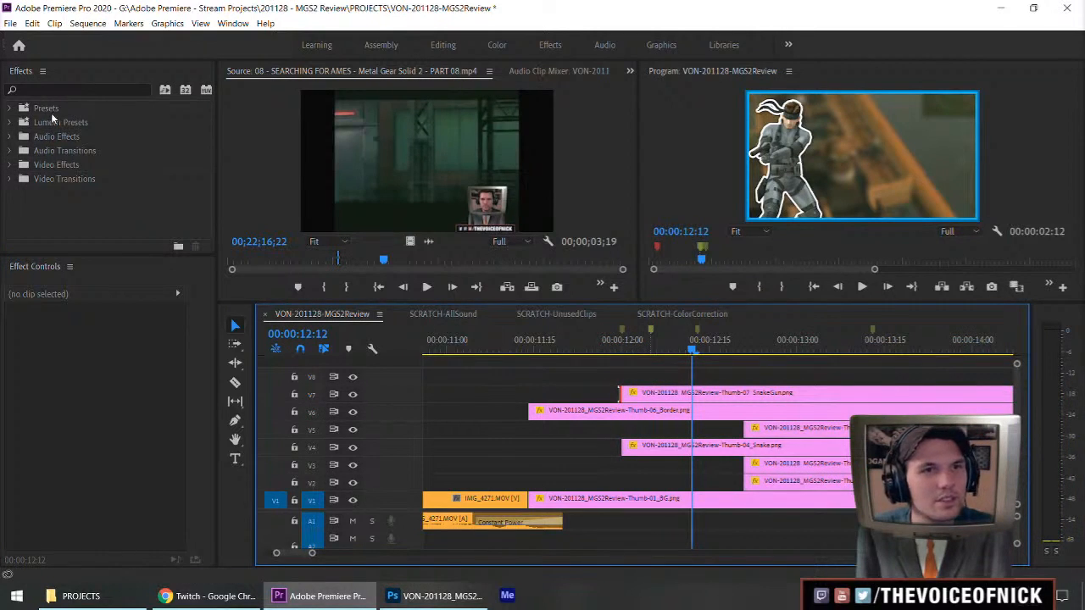
left_click(10, 178)
scroll(26, 196, "down", 2)
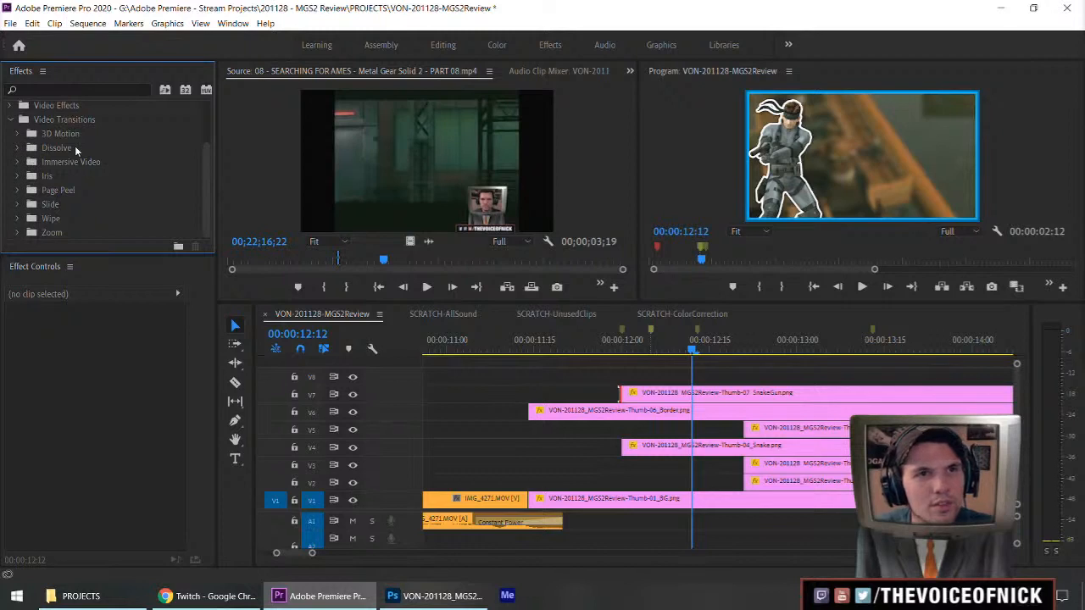
left_click(17, 218)
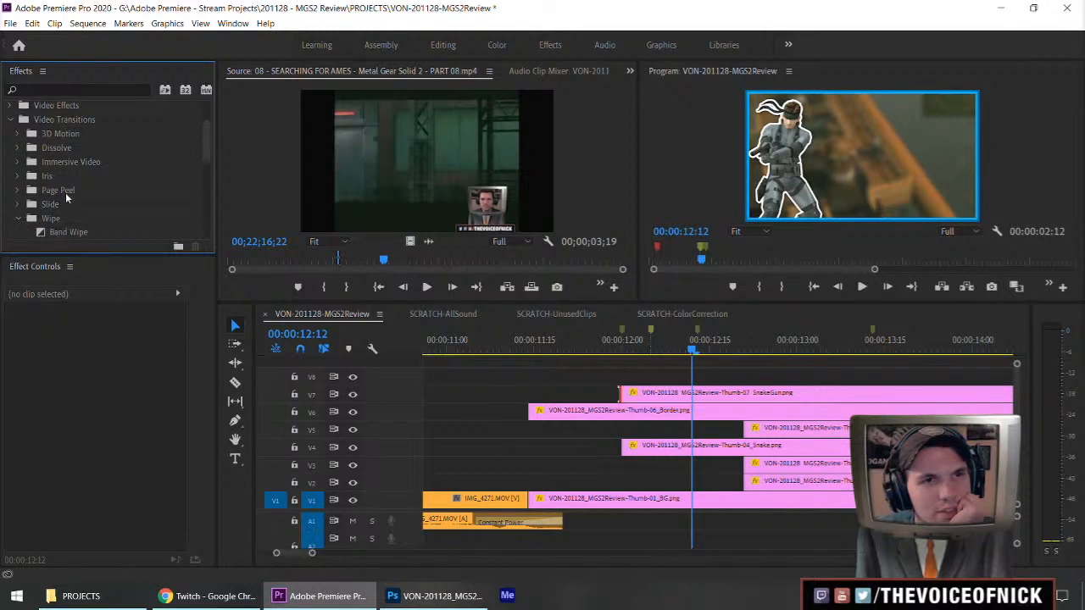
scroll(56, 192, "down", 2)
left_click(19, 134)
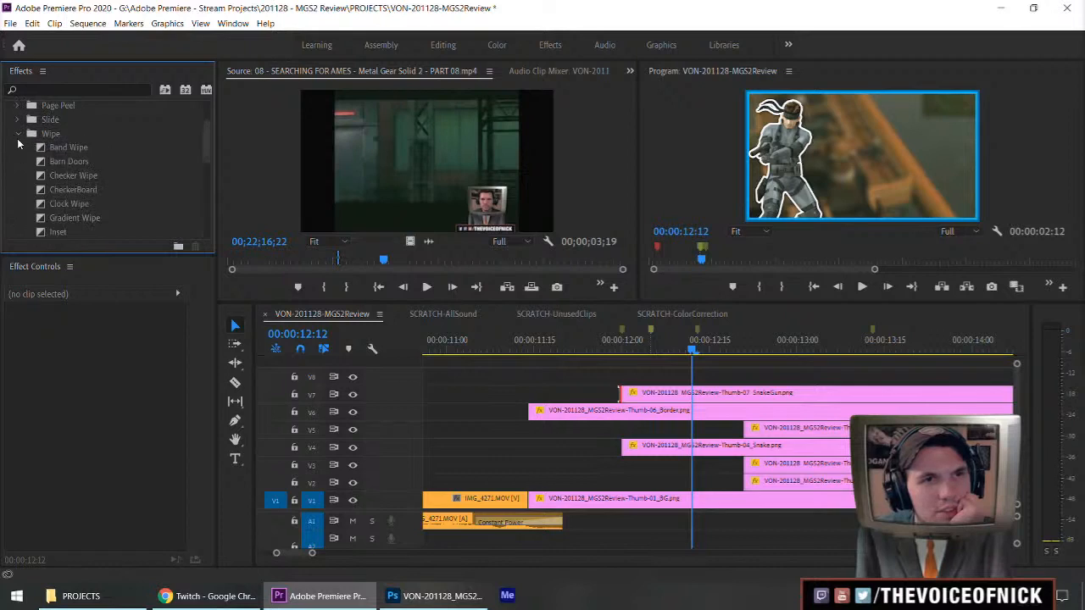
scroll(34, 160, "up", 4)
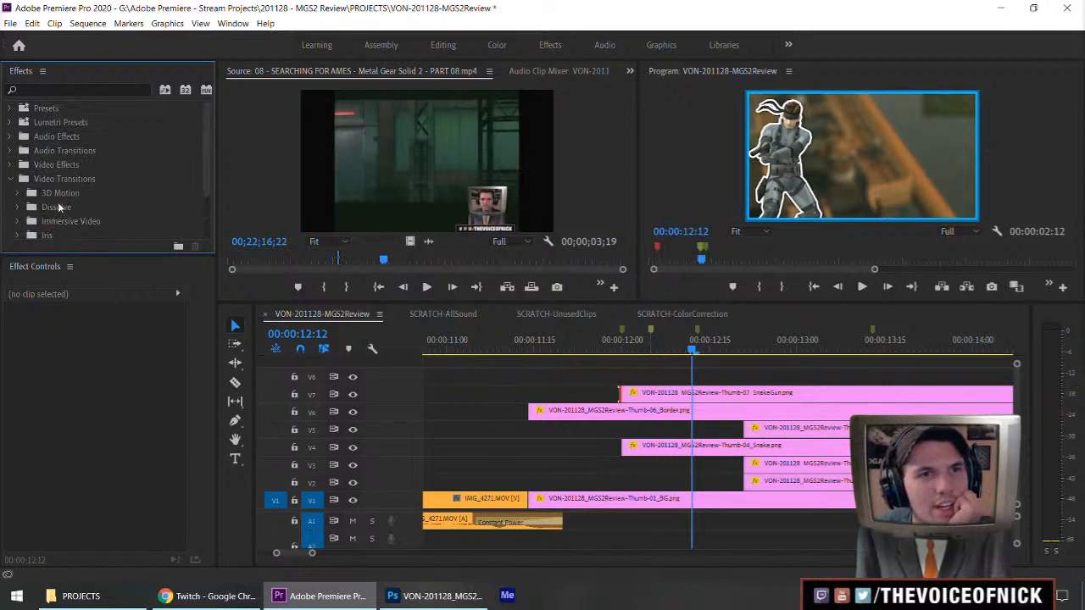
scroll(67, 178, "down", 2)
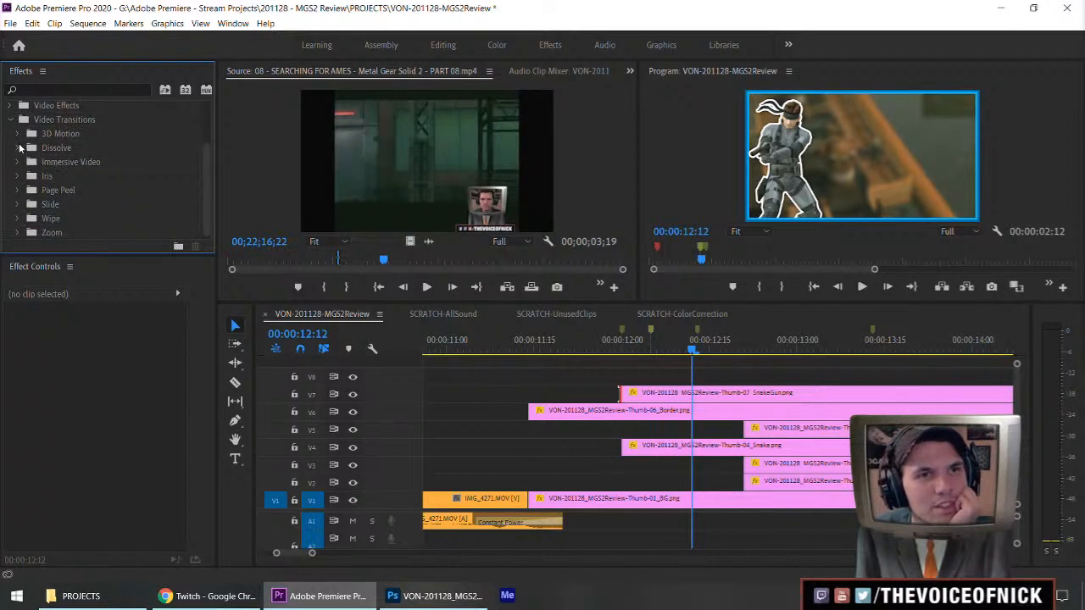
left_click(17, 218)
scroll(76, 194, "down", 5)
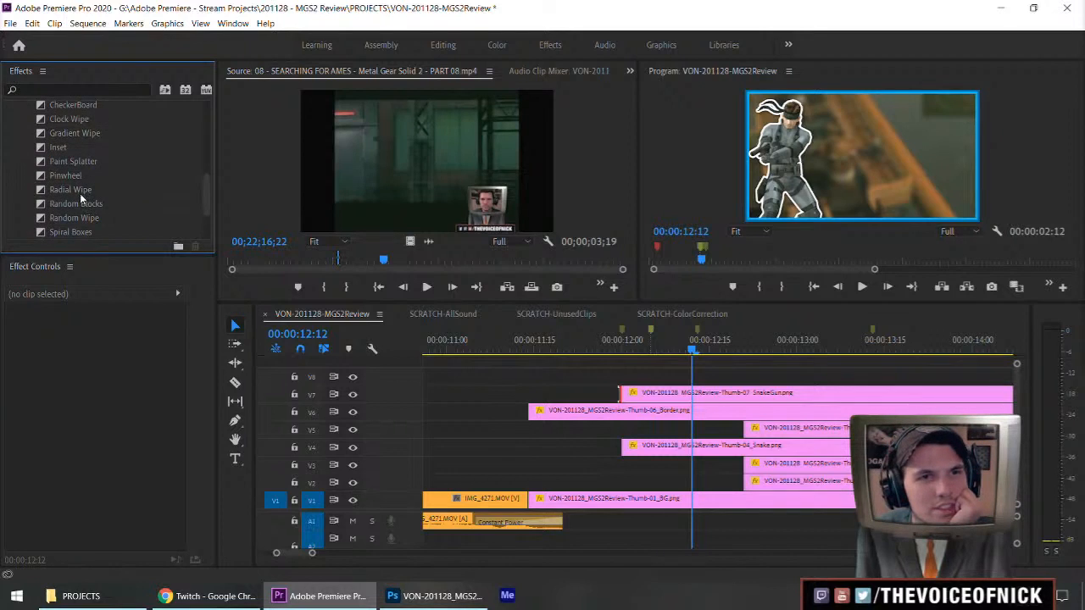
scroll(71, 203, "up", 7)
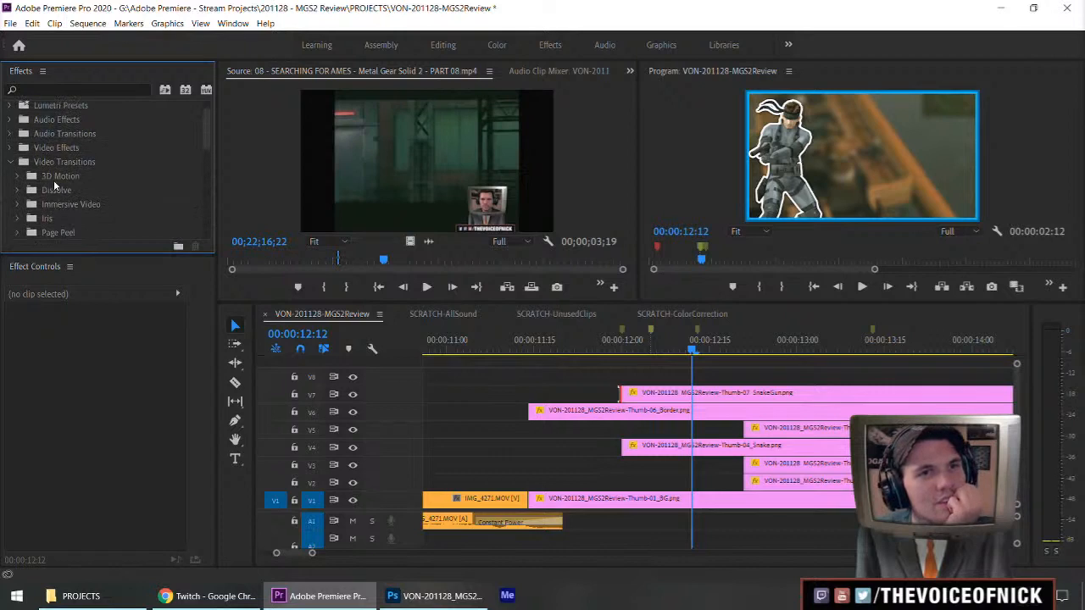
Check the Dissolve transitions and the available effect presets for a suitable entrance effect.
left_click(18, 191)
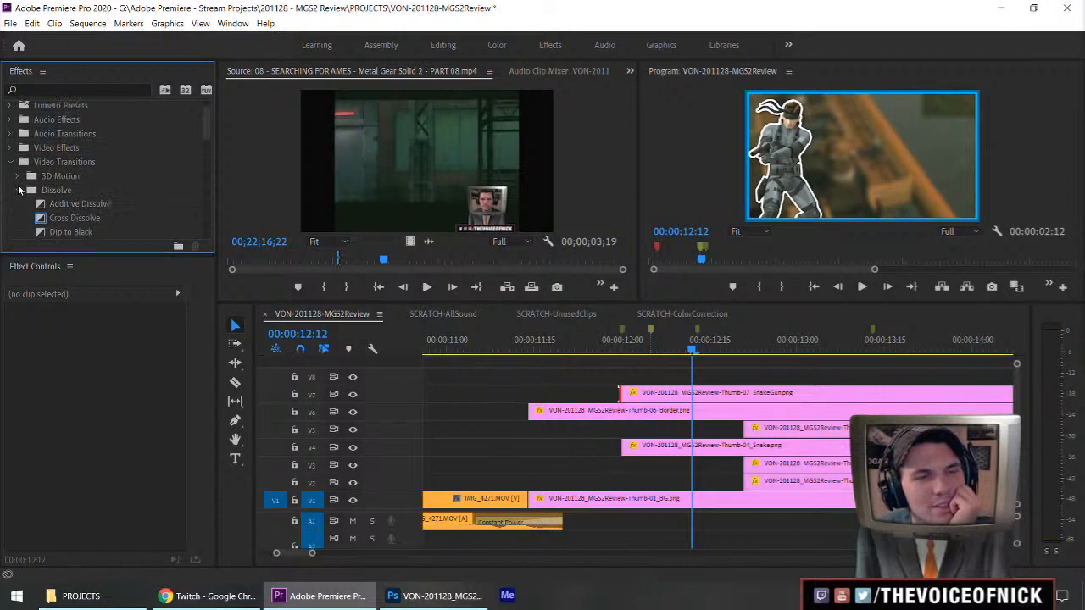
left_click(19, 190)
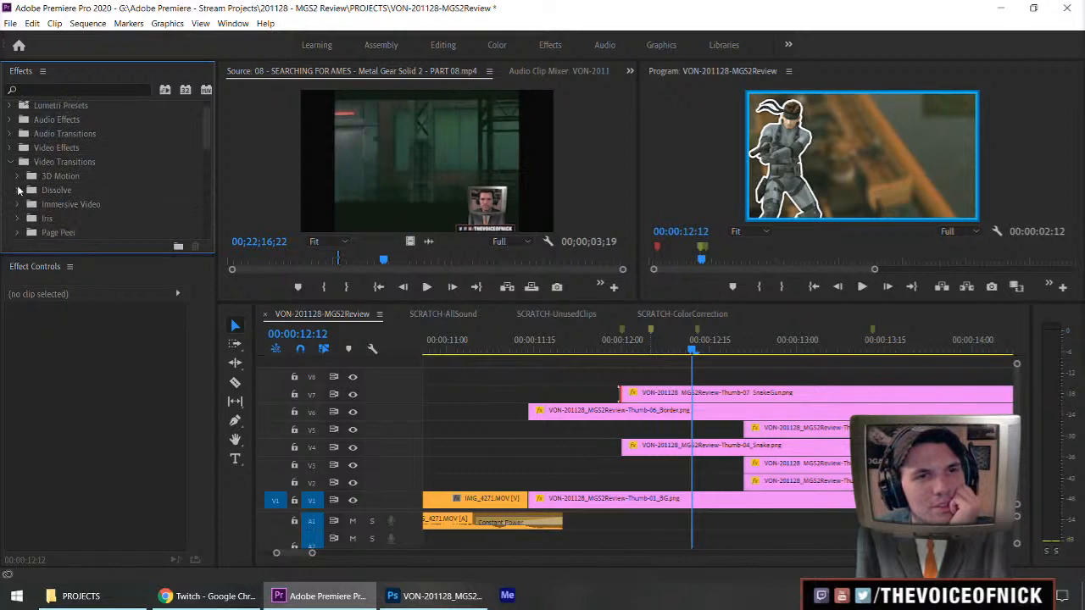
left_click(18, 190)
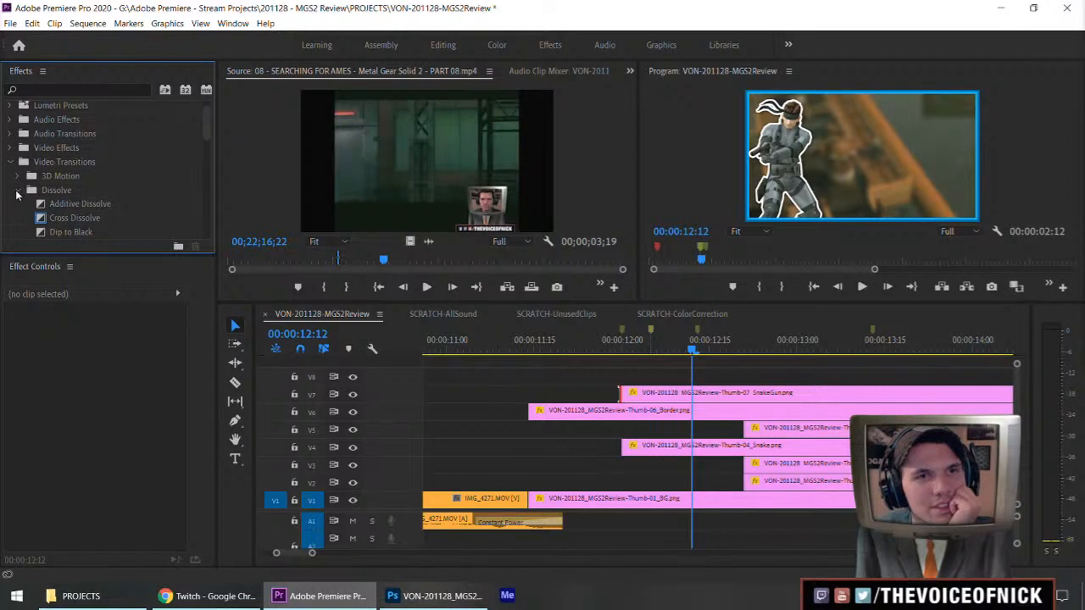
left_click(17, 191)
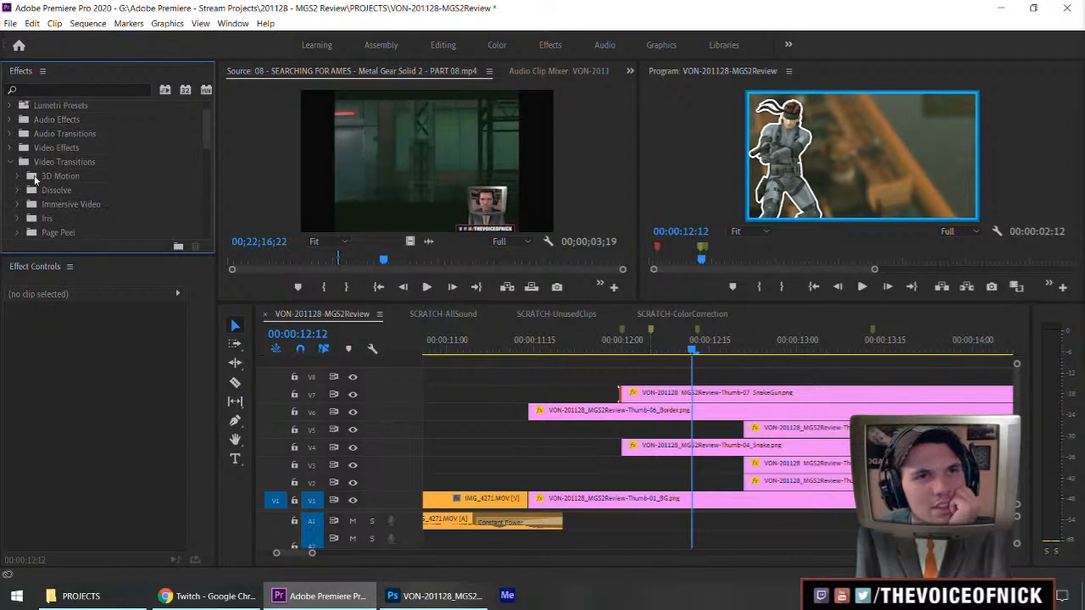
scroll(41, 149, "up", 1)
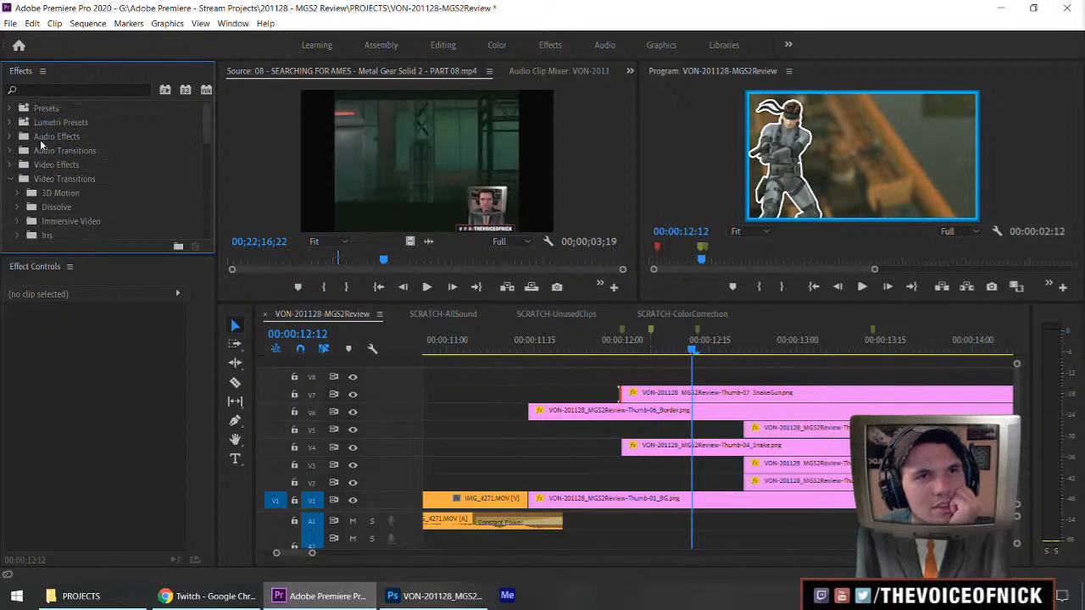
left_click(10, 110)
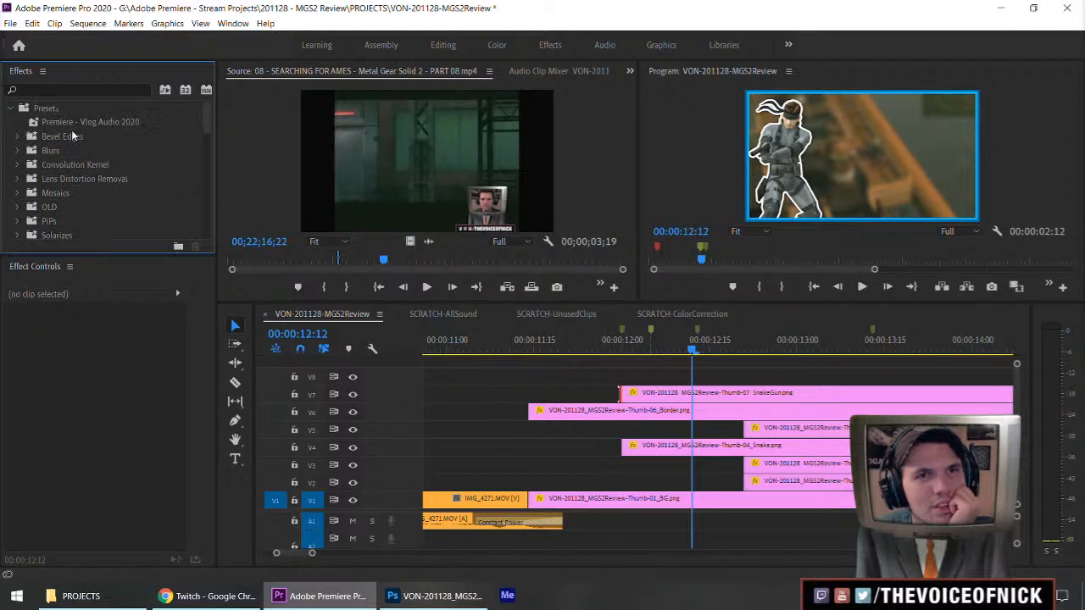
left_click(9, 110)
scroll(100, 168, "down", 5)
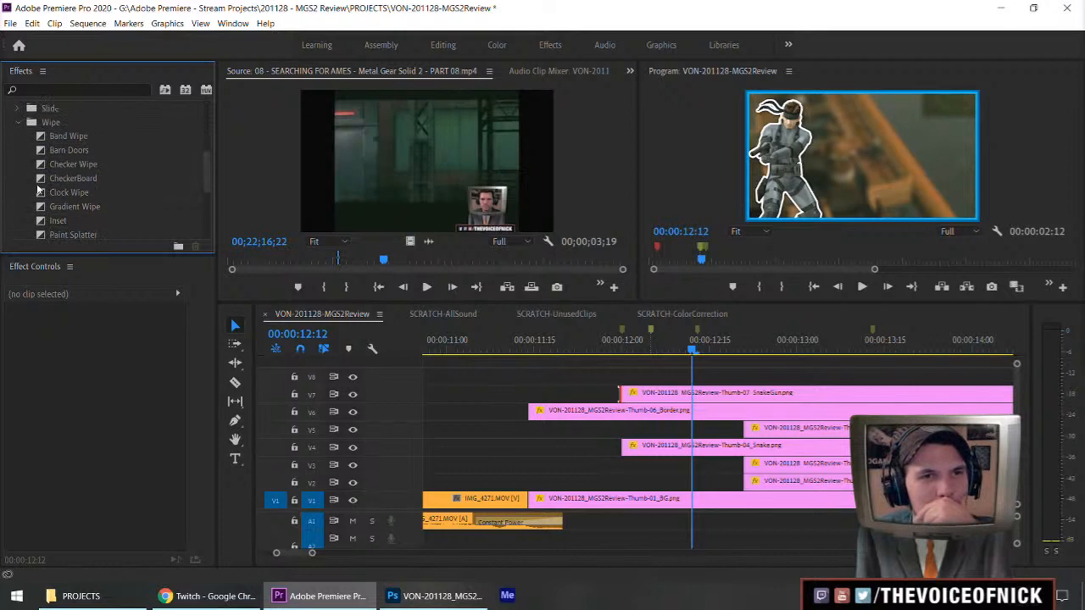
left_click(18, 122)
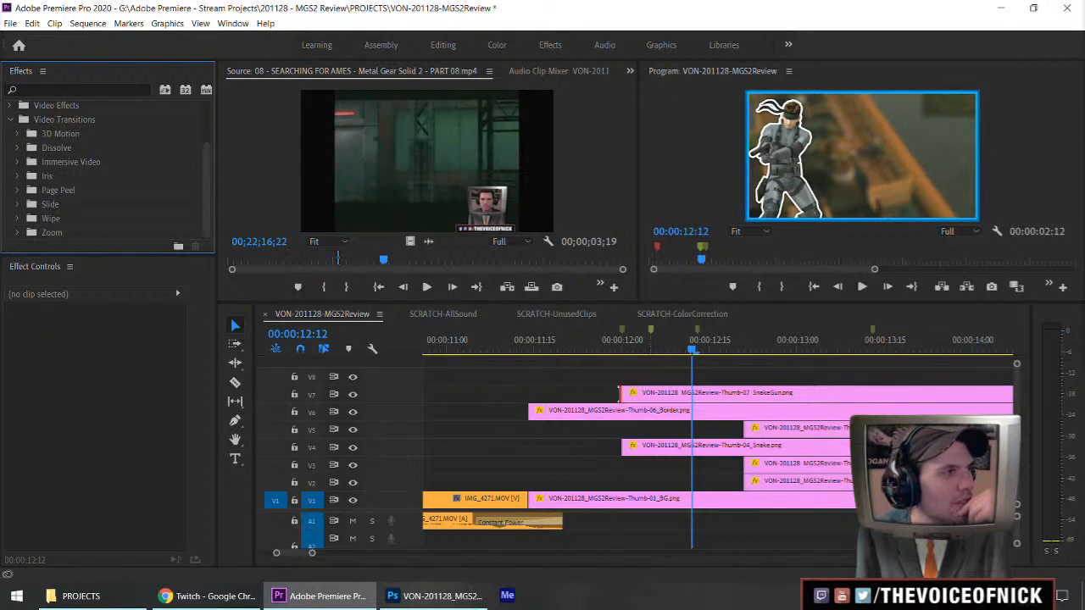
key("alt+Tab")
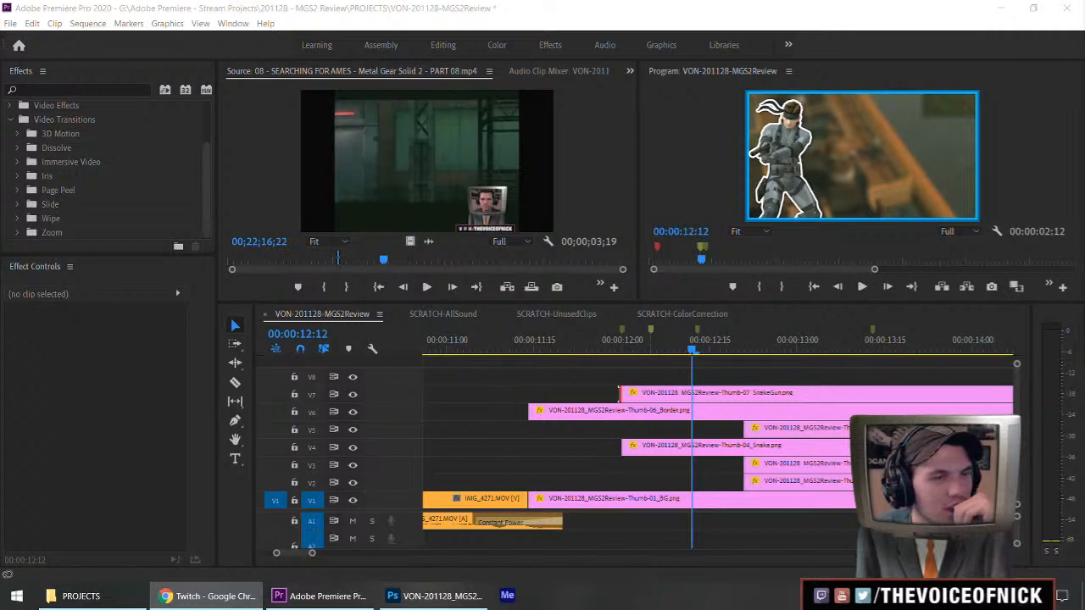
left_click_drag(639, 371, 675, 364)
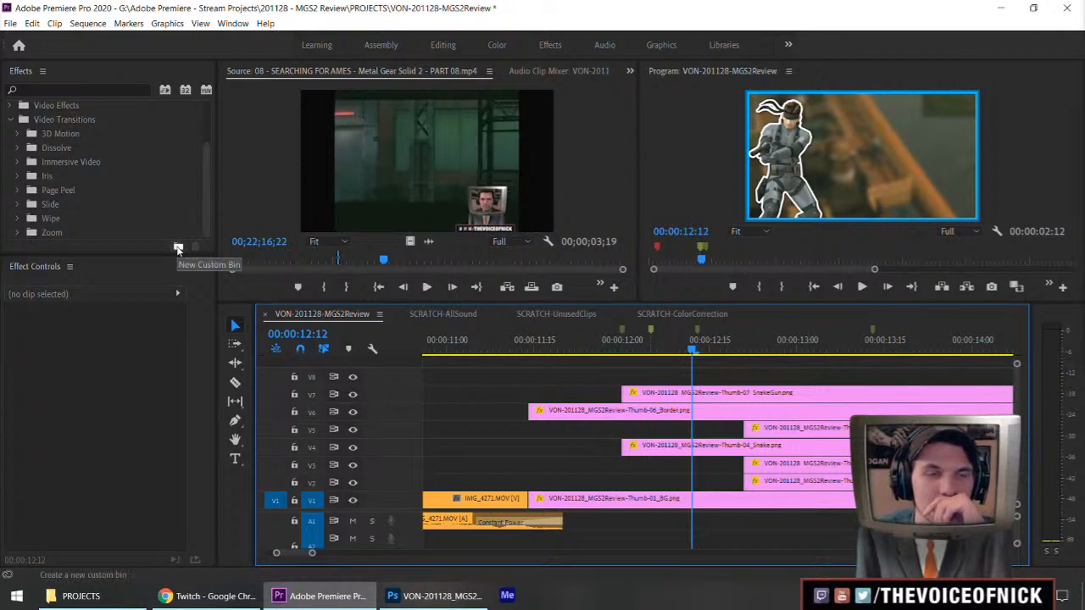
right_click(8, 149)
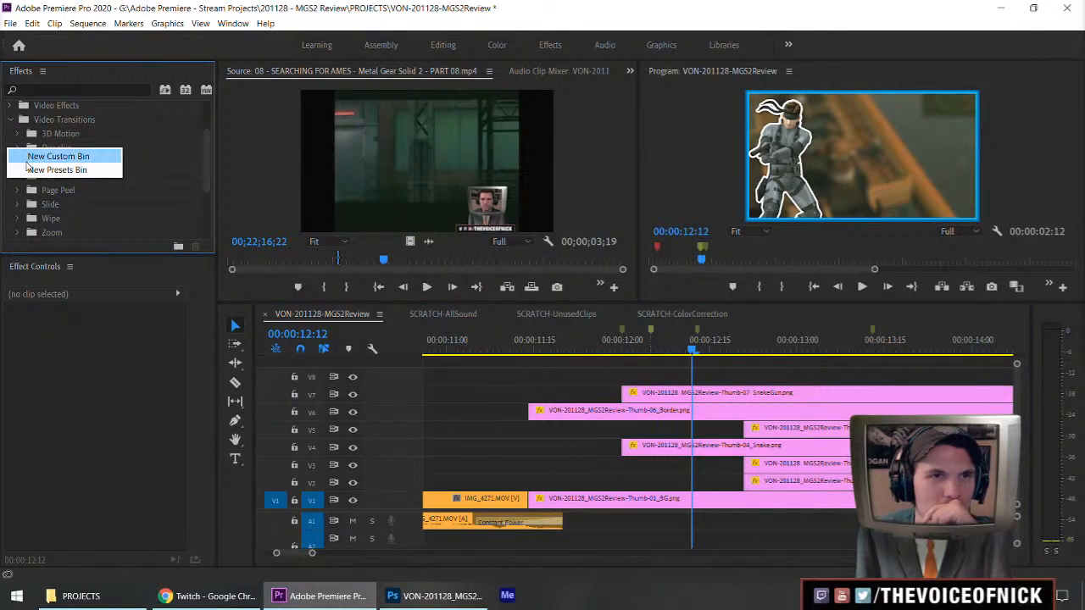
right_click(77, 124)
right_click(67, 123)
left_click(44, 124)
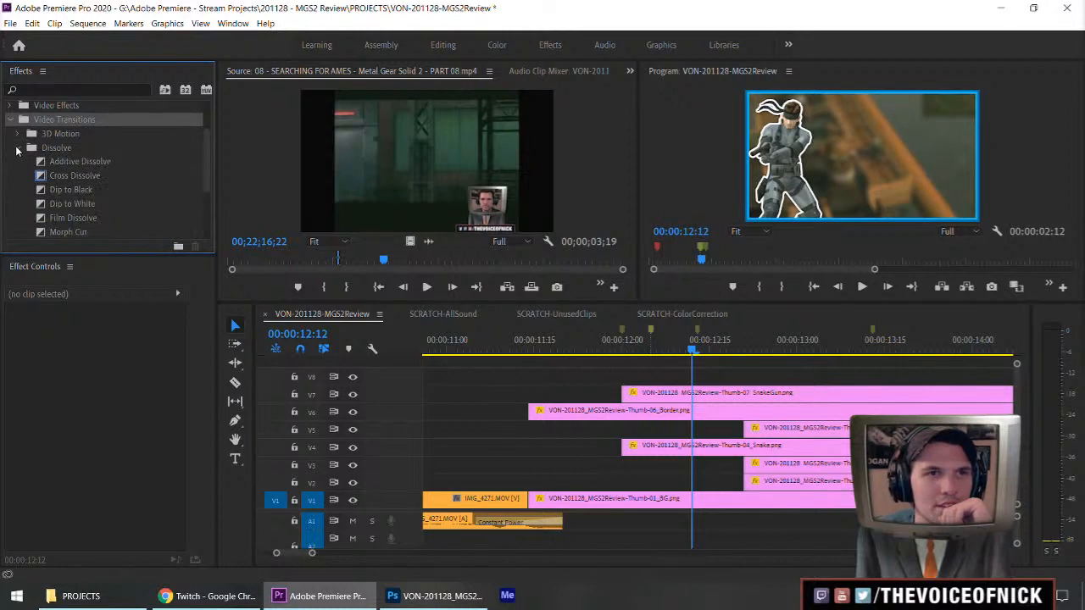
left_click(17, 148)
left_click(17, 133)
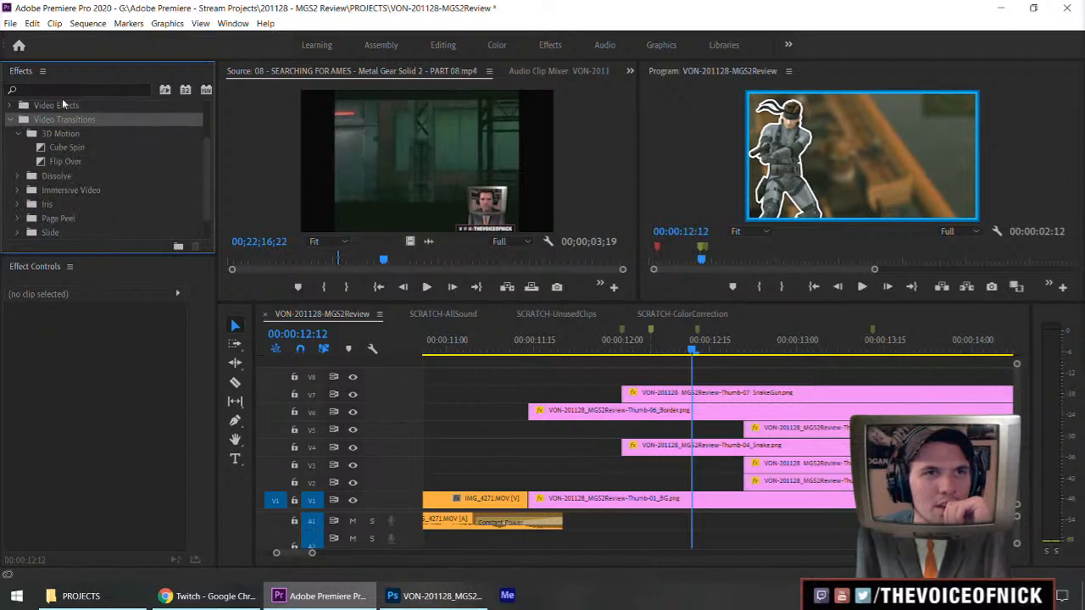
left_click(10, 23)
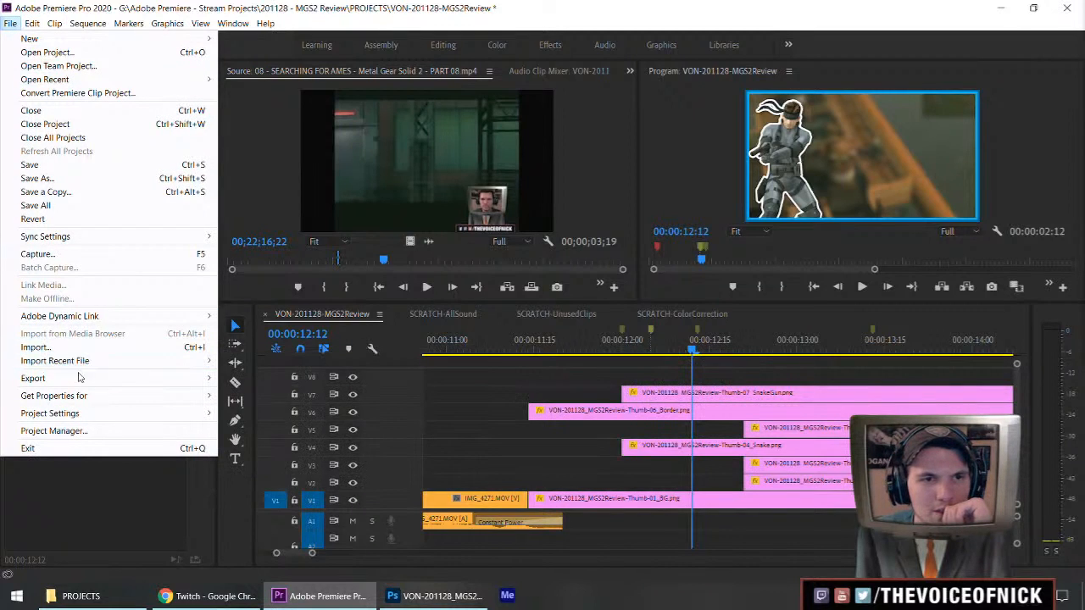
left_click(292, 10)
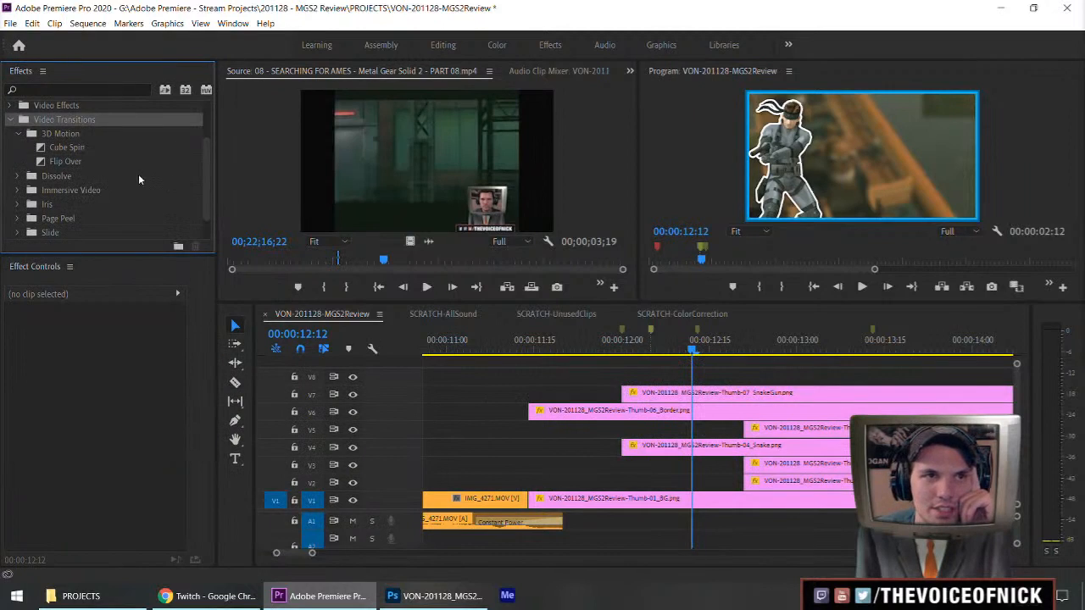
Check the Downloads and Desktop folders for effect preset files to import.
scroll(138, 174, "up", 3)
right_click(32, 77)
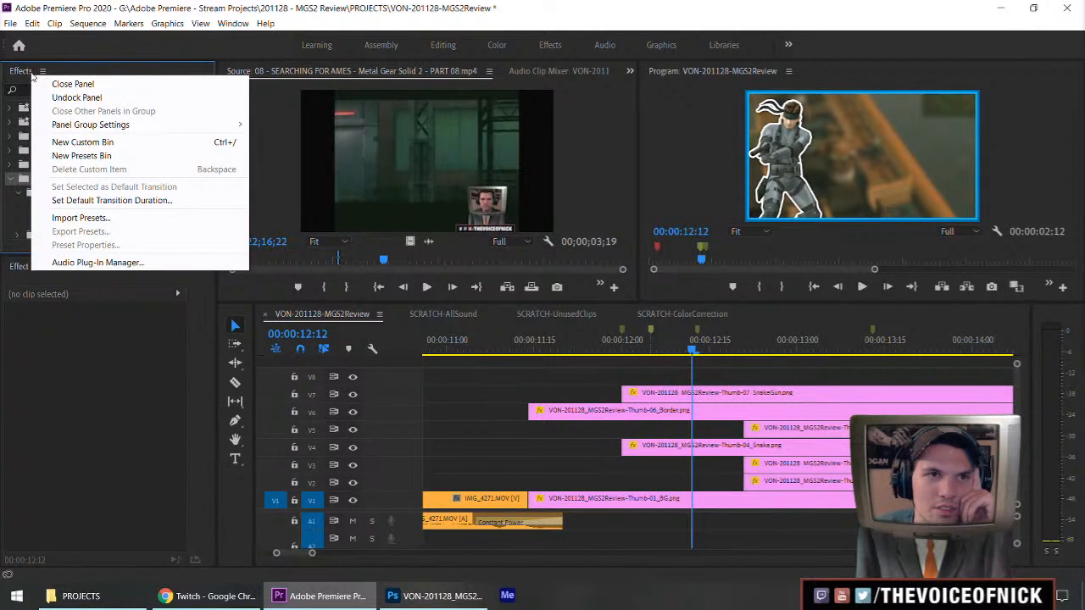
left_click(80, 218)
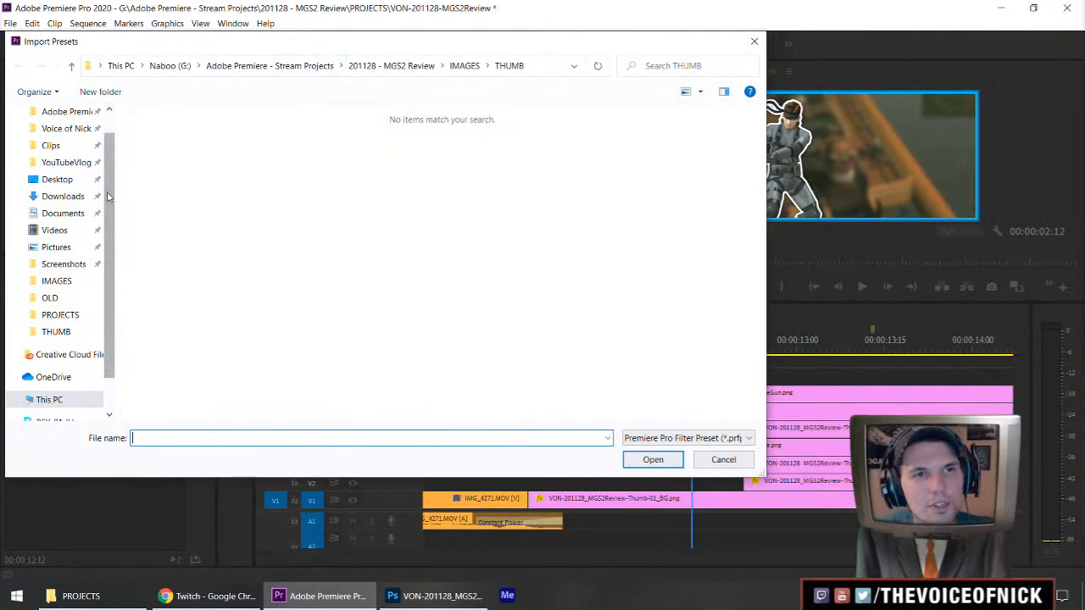
left_click(68, 198)
left_click(51, 179)
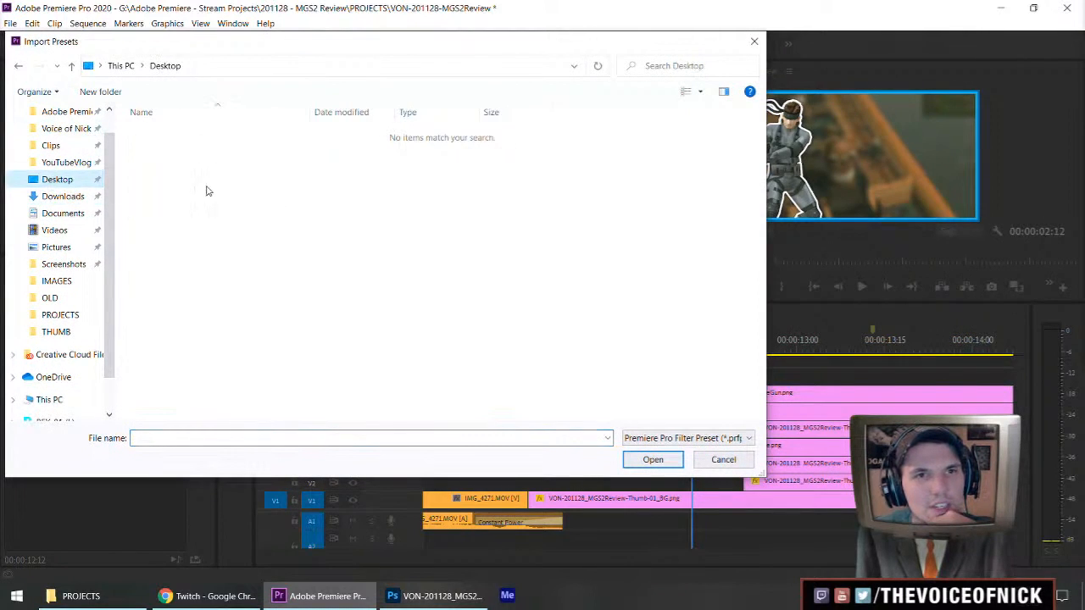
left_click(723, 460)
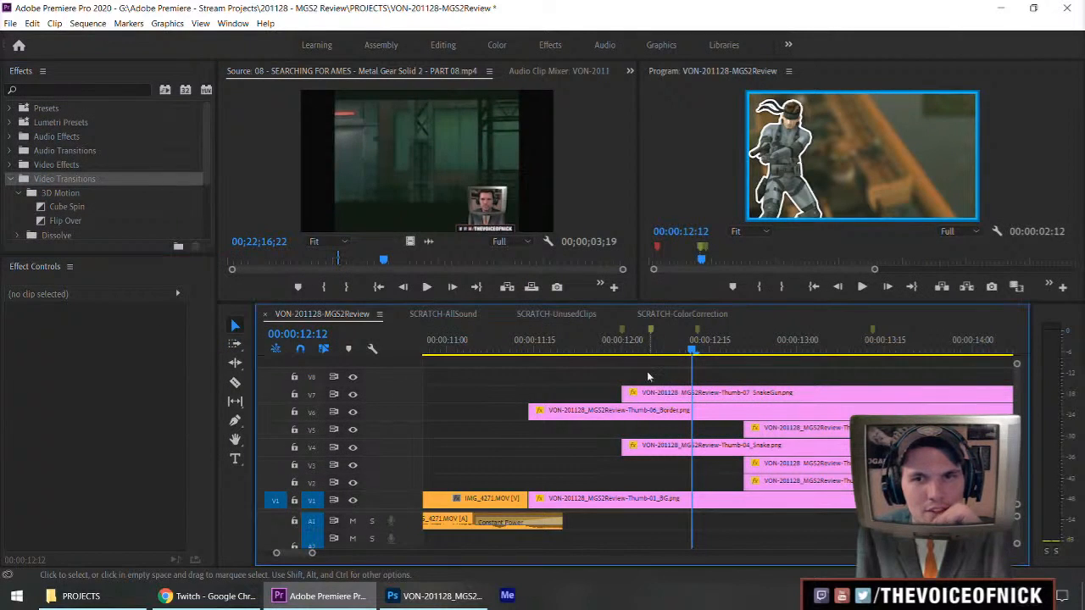
Replay the title's opening and move the second marker to 00:00:12:10 and the third marker to 00:00:12:21.
left_click_drag(628, 347, 545, 358)
key("space")
key("space")
left_click_drag(672, 351, 564, 368)
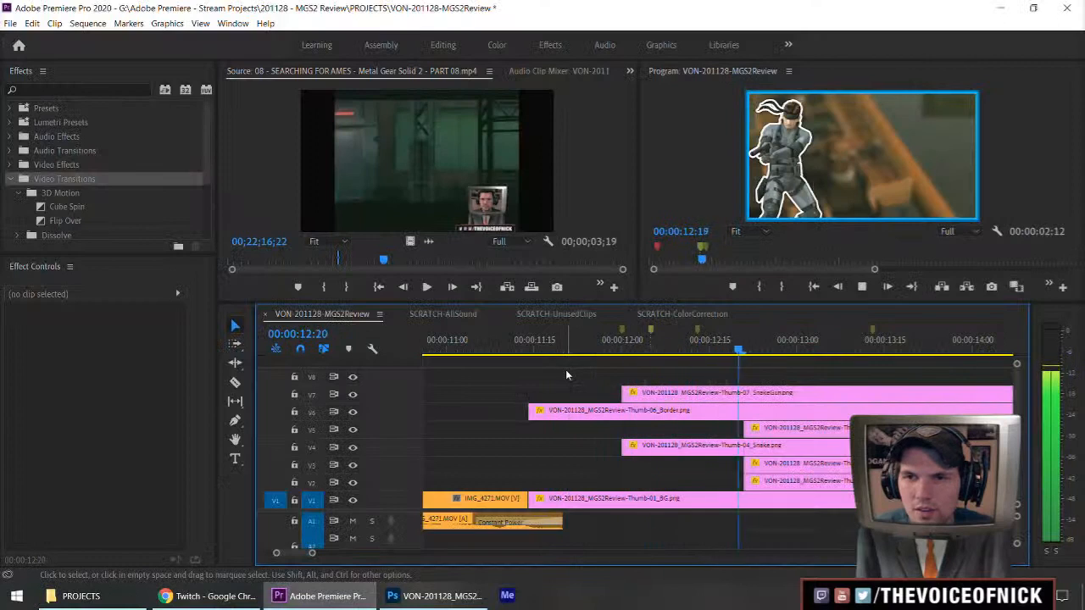
key("space")
left_click_drag(698, 349, 679, 349)
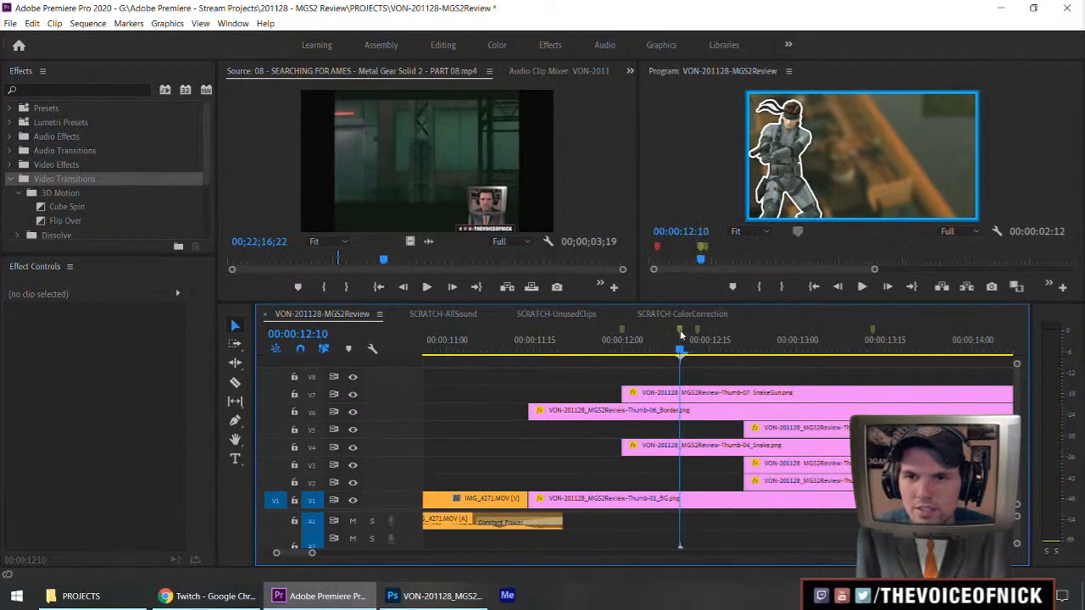
left_click(744, 340)
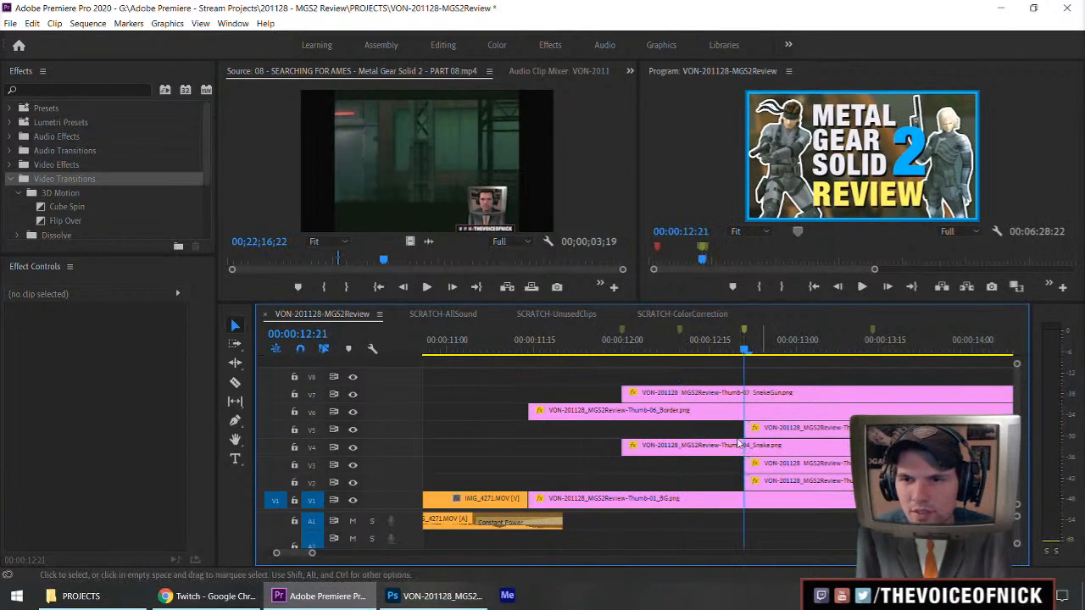
Trim the starts of the UpperText and LowText clips to the second marker at 00:00:12:10, and move the third marker to about 00:00:12:28.
scroll(771, 449, "down", 4)
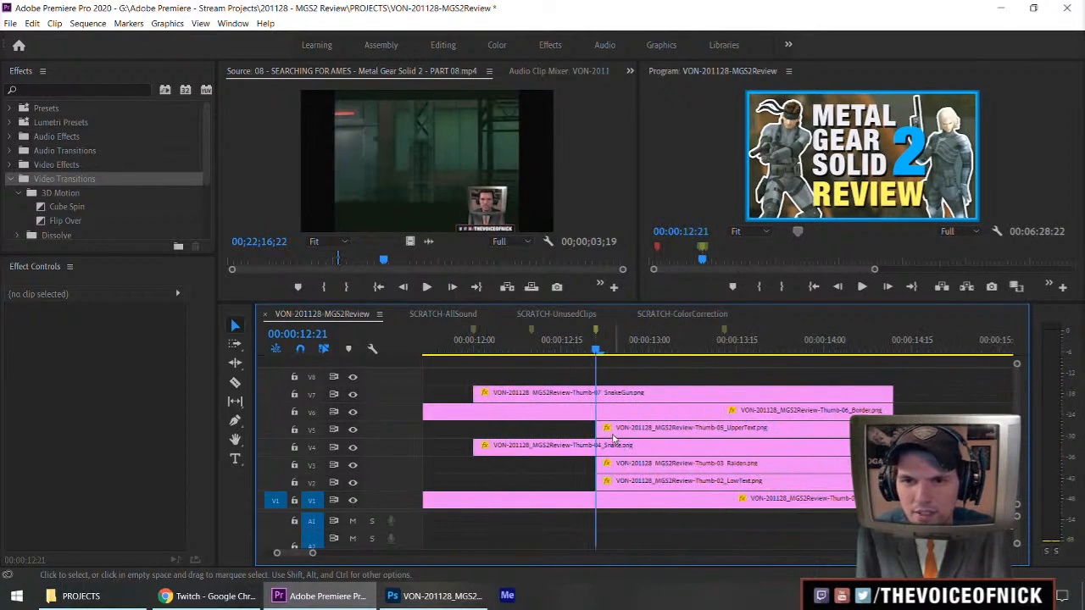
left_click_drag(599, 430, 534, 431)
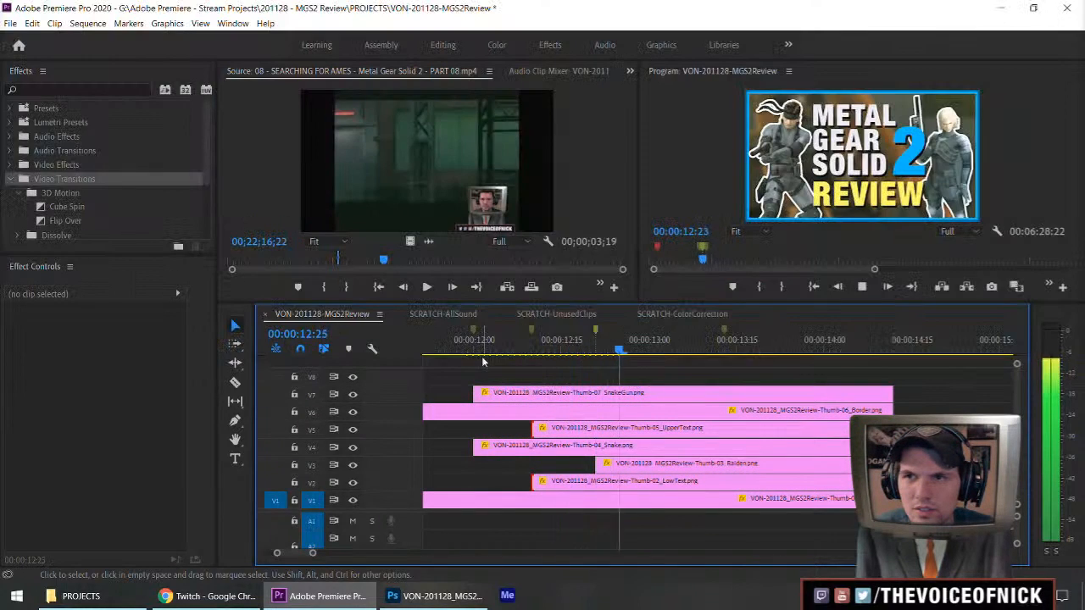
left_click(710, 340)
Replay the title's opening, move the second marker to 00:00:12:15, and trim the starts of the UpperText and LowText clips to it.
left_click_drag(645, 337, 394, 357)
key("space")
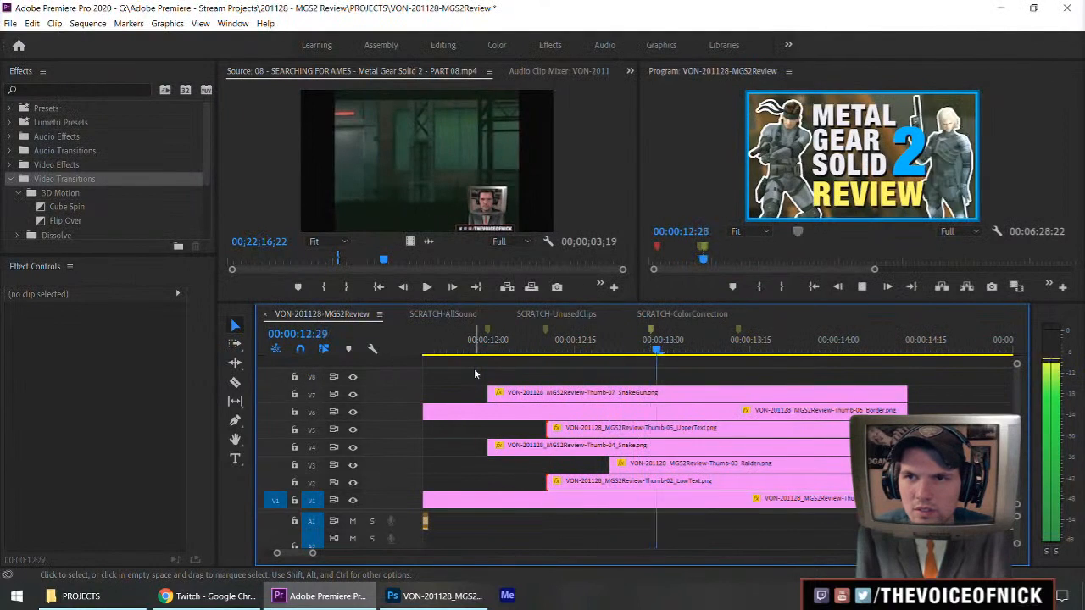
key("space")
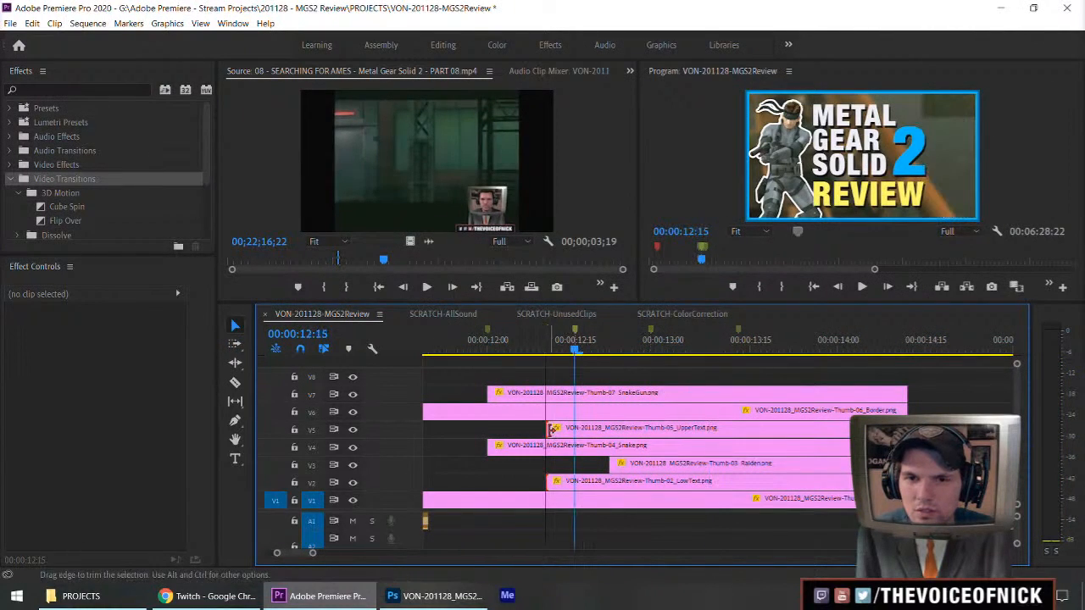
left_click_drag(547, 428, 576, 429)
Trim the start of the Raiden clip to the third marker at about 00:00:12:28 and replay the title's opening.
key("space")
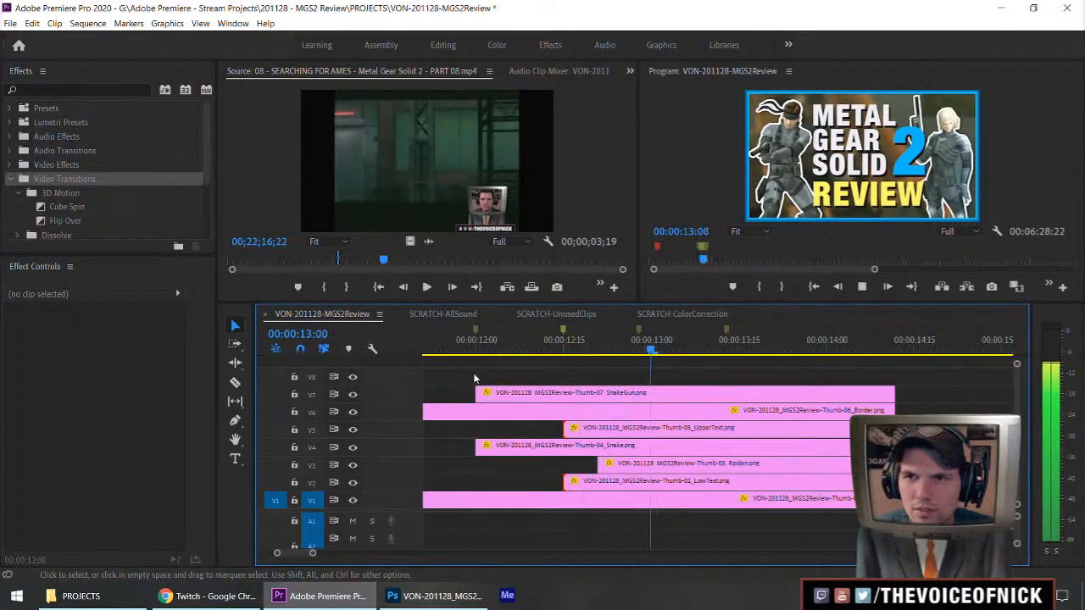
key("space")
left_click_drag(600, 463, 641, 464)
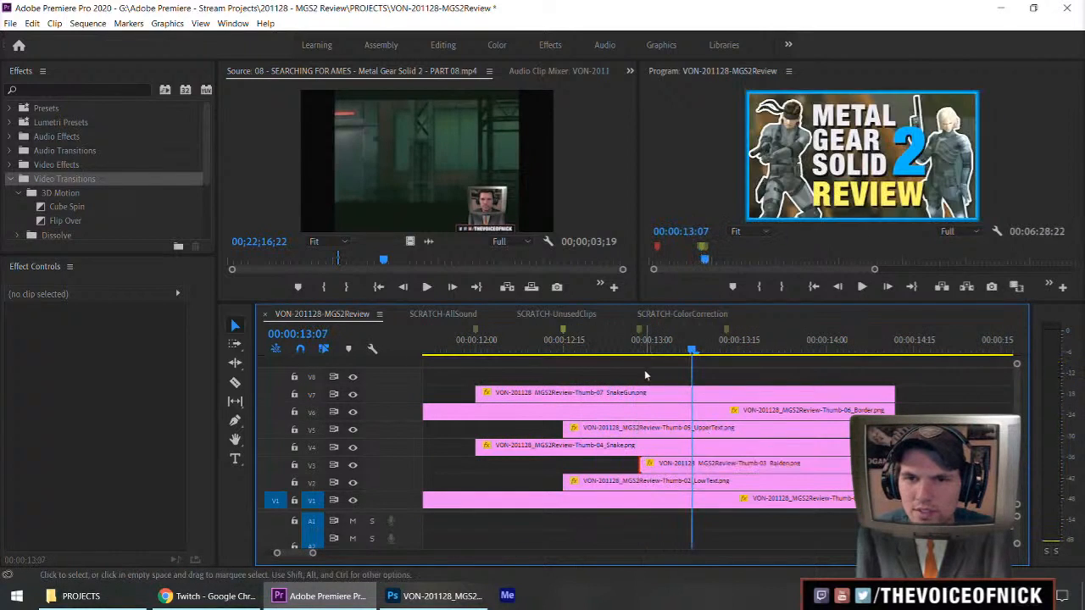
left_click(429, 349)
key("space")
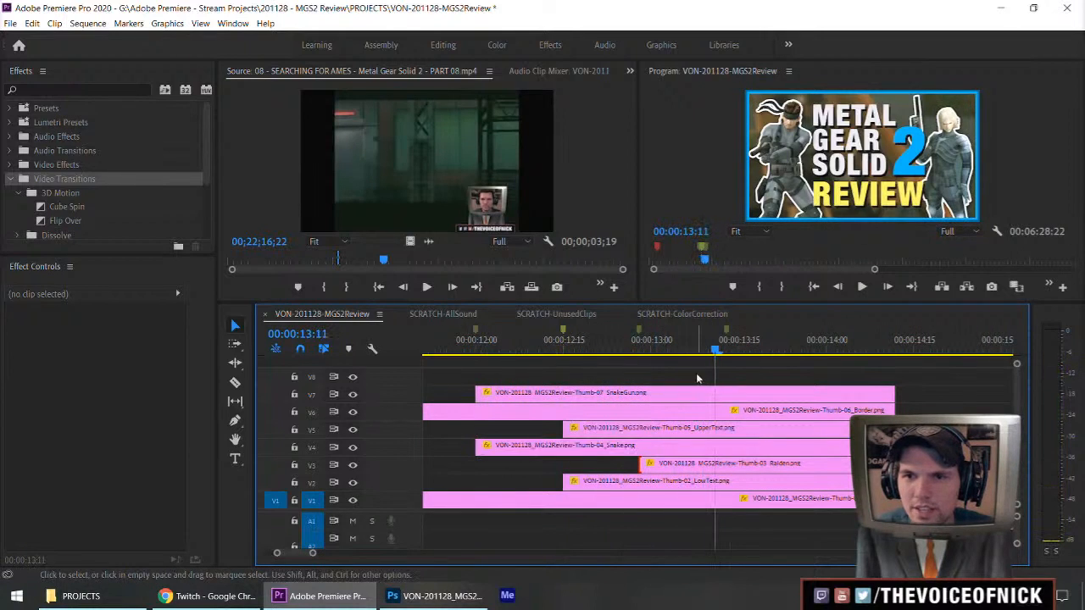
Replay the layered title animation from before the second marker through to the title's end.
left_click(529, 351)
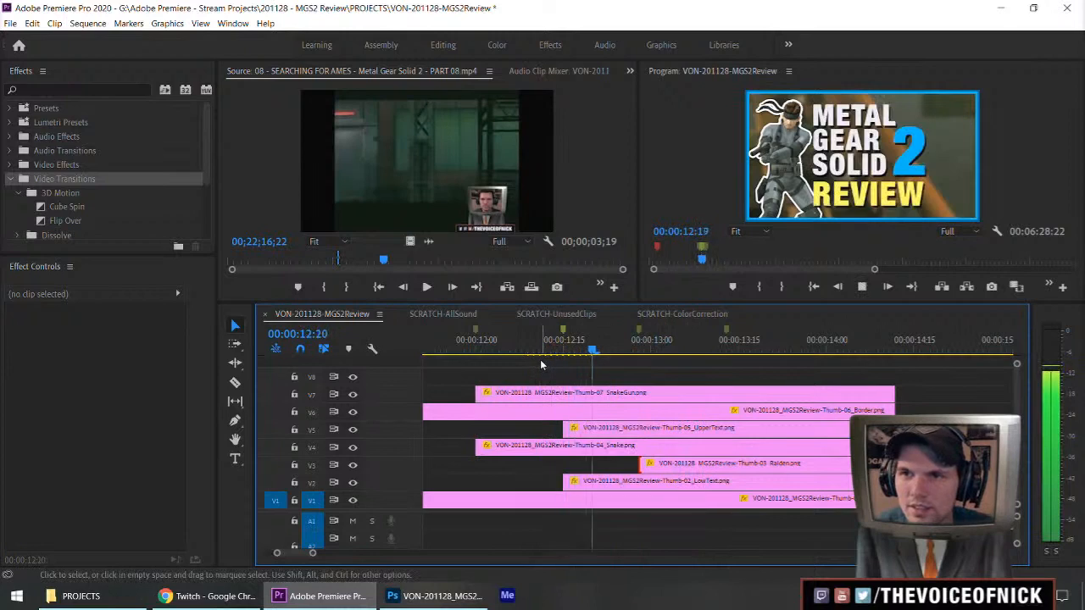
left_click(601, 350)
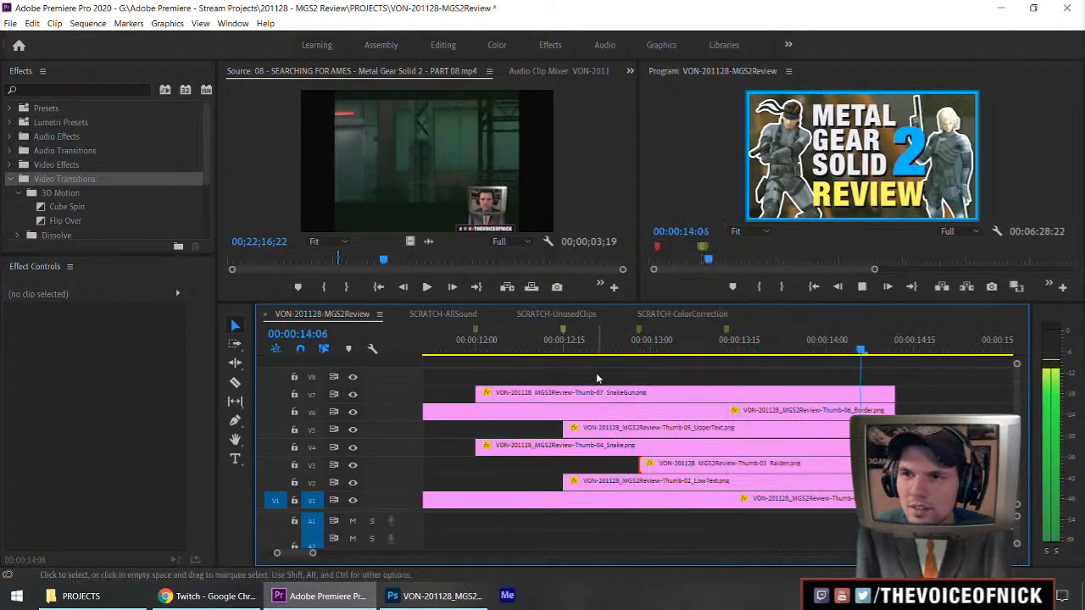
key("space")
key("equal")
key("minus")
key("minus")
key("minus")
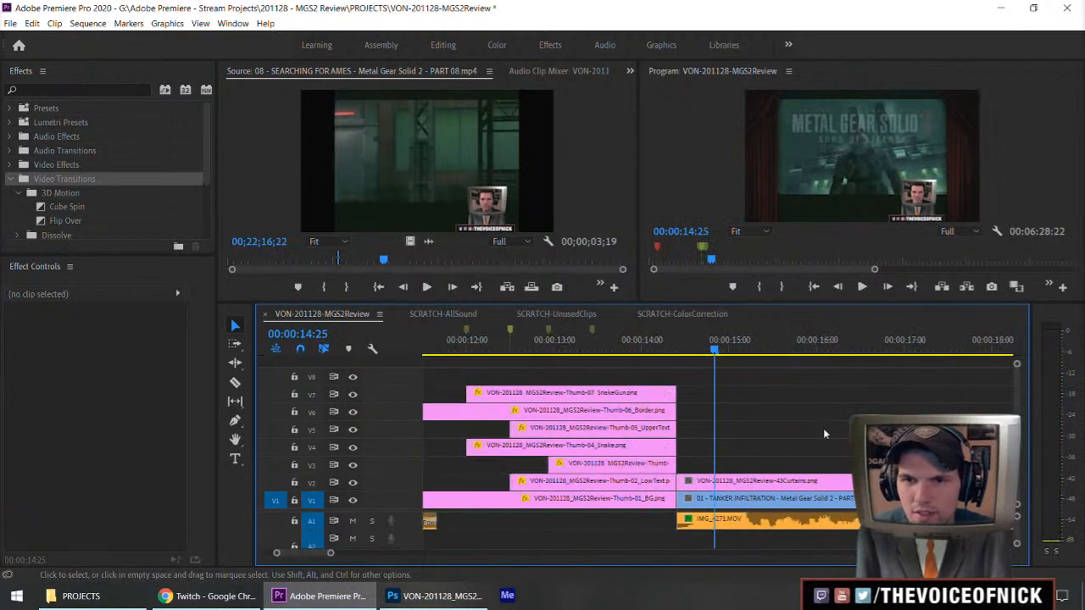
Keyframe the Thumb-01_BG clip's scale from 66.7 at 00:00:11:14 to 70 at 00:00:14:11.
left_click_drag(588, 350, 567, 373)
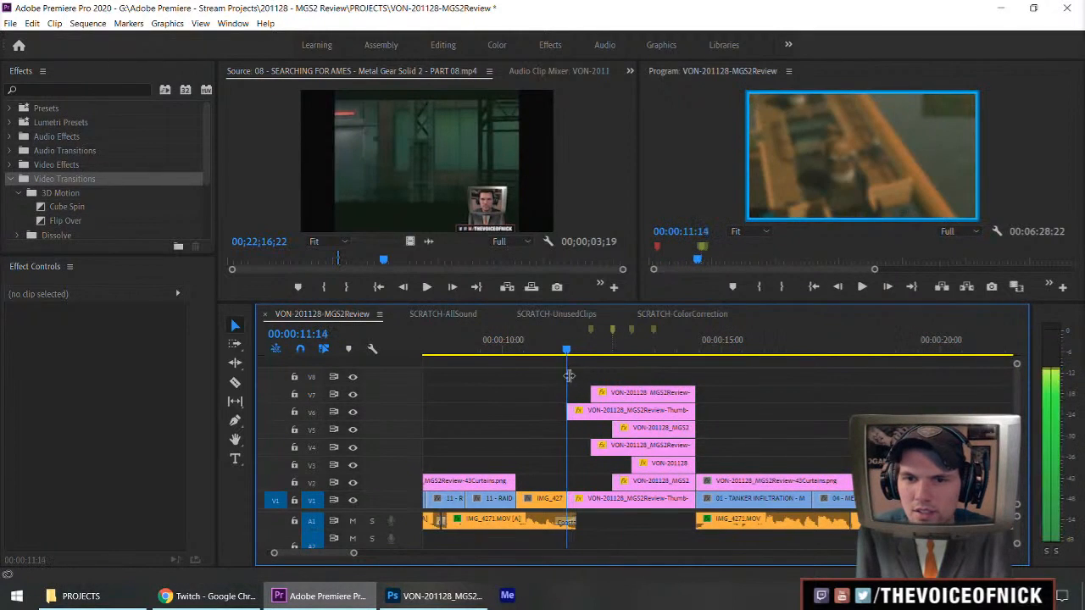
left_click(573, 498)
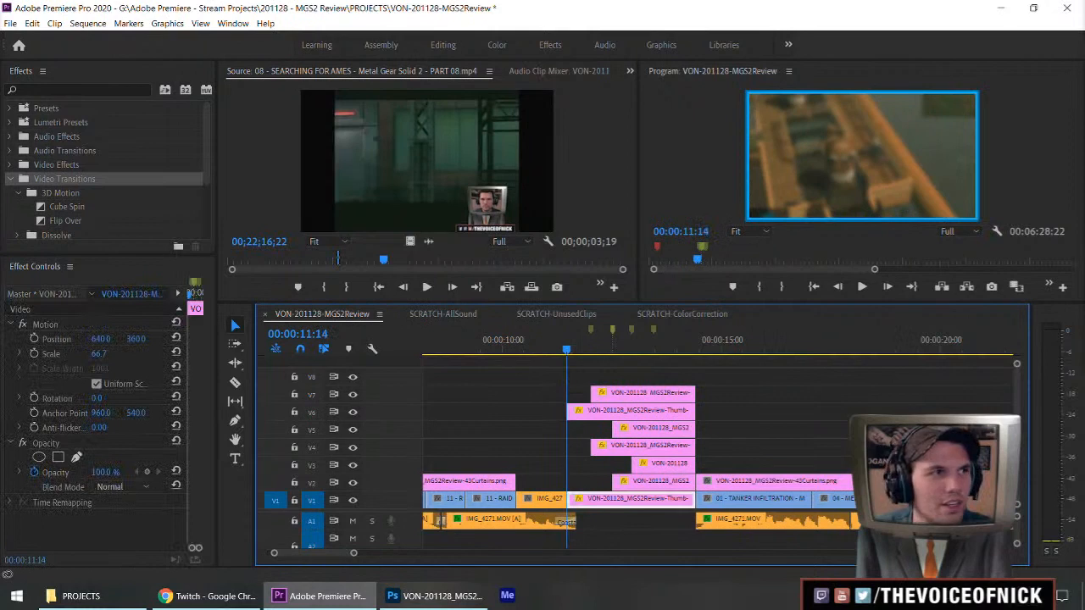
left_click(9, 179)
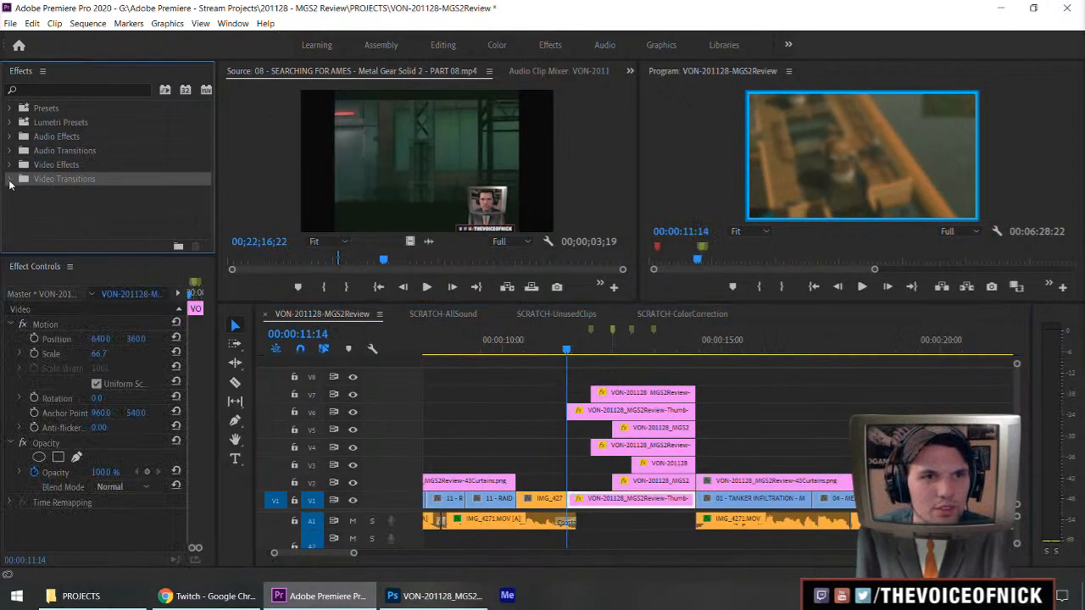
left_click(34, 353)
key("Down")
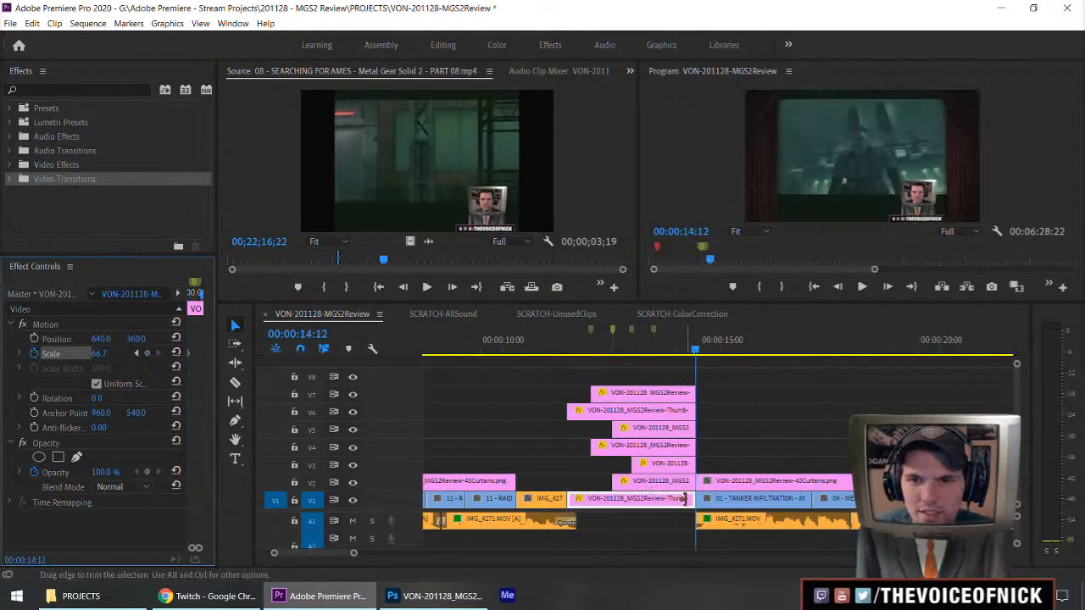
key("Left")
left_click(98, 353)
type("70")
key("Return")
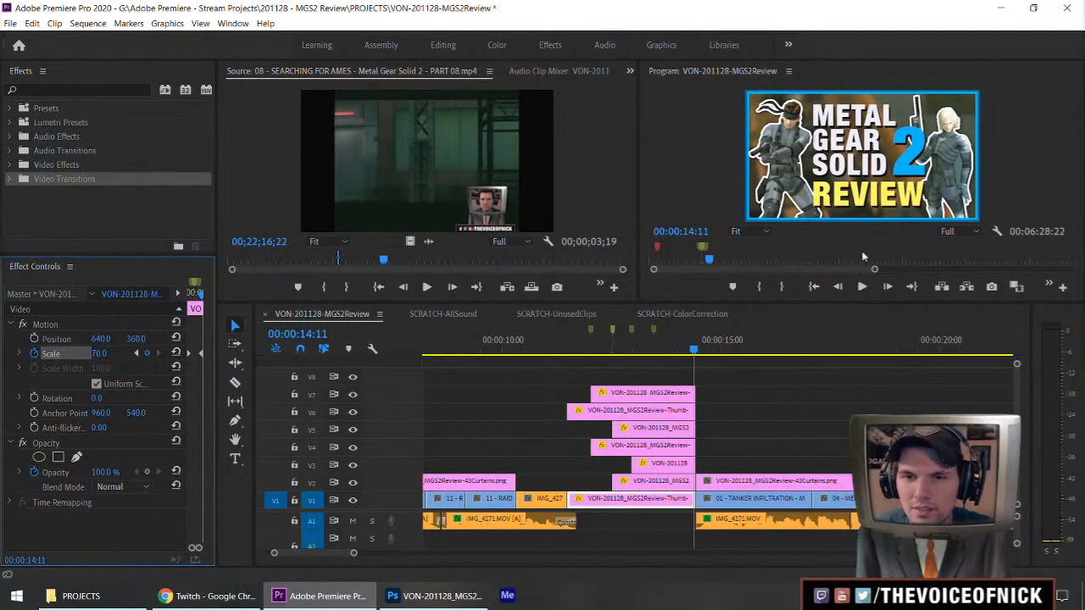
Play the title animation in the maximized Program Monitor from the BG clip's start and save the project.
left_click(569, 343)
key("grave")
key("space")
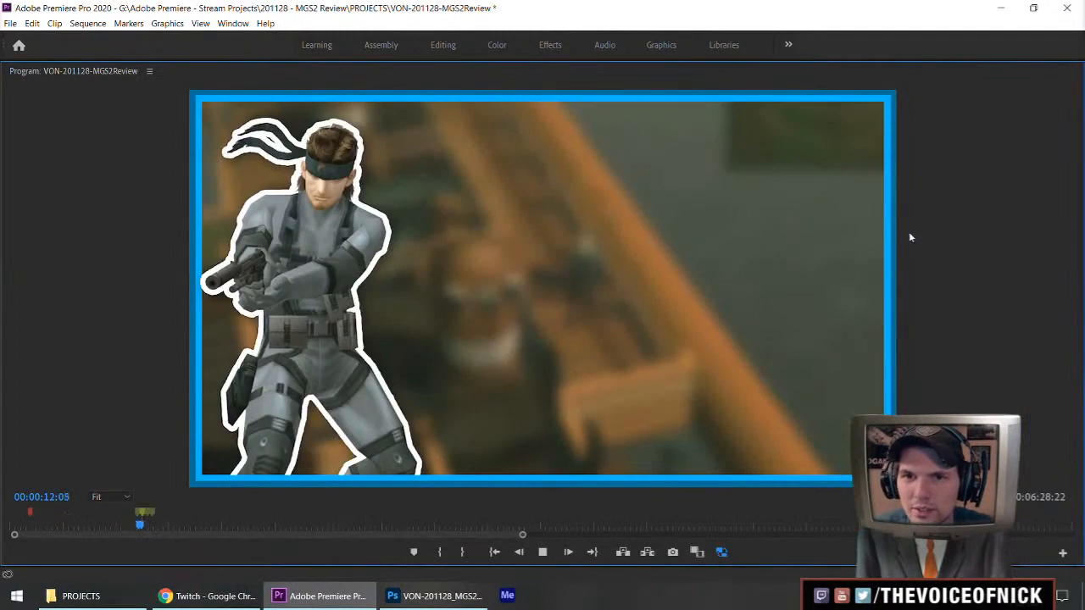
key("grave")
key("space")
left_click_drag(798, 408, 749, 423)
key("equal")
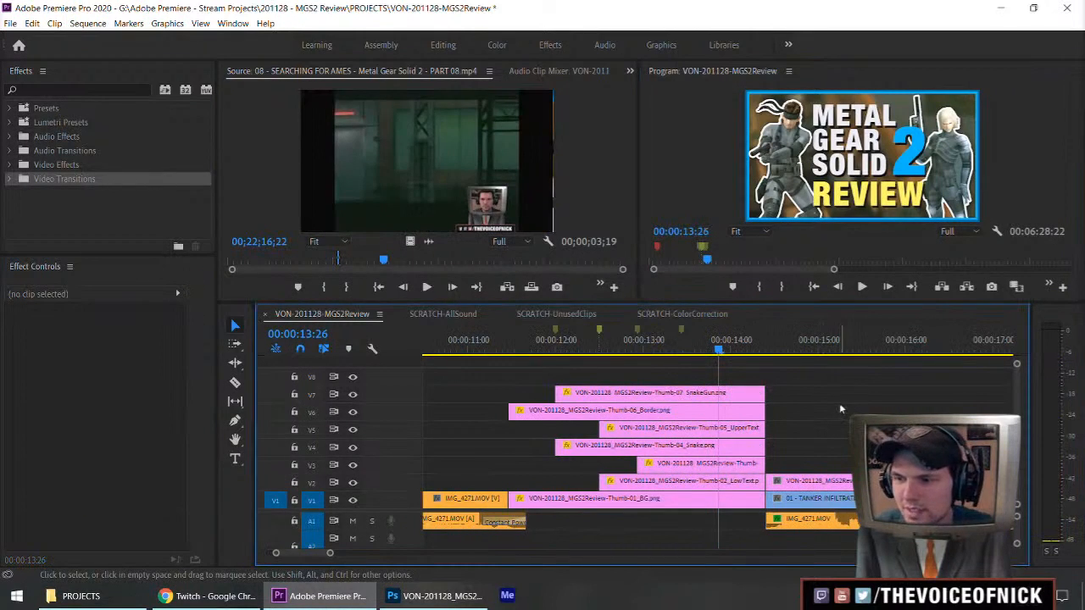
key("ctrl+s")
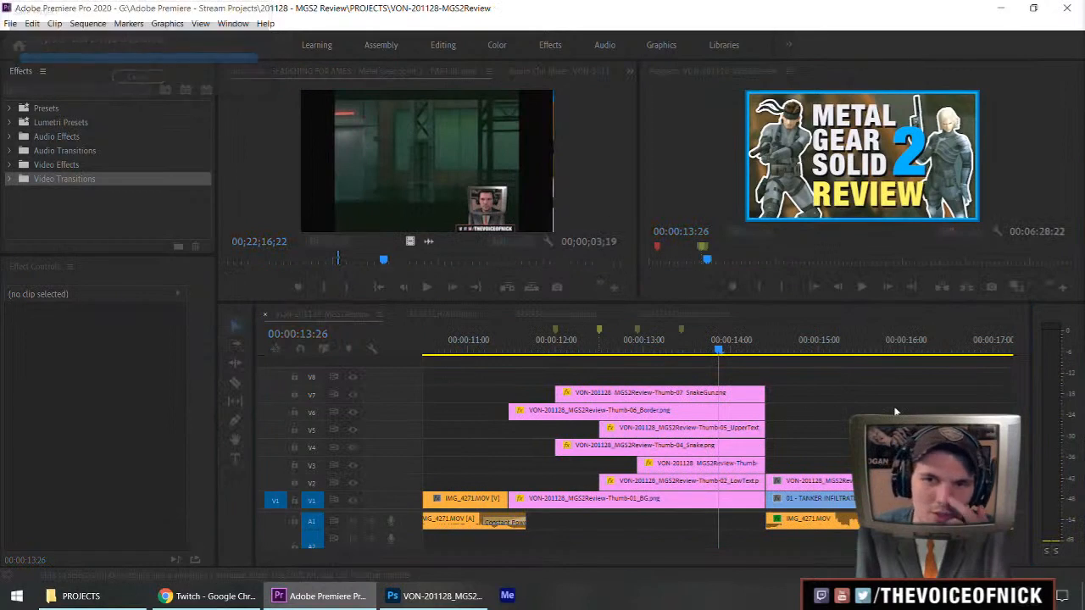
left_click(9, 179)
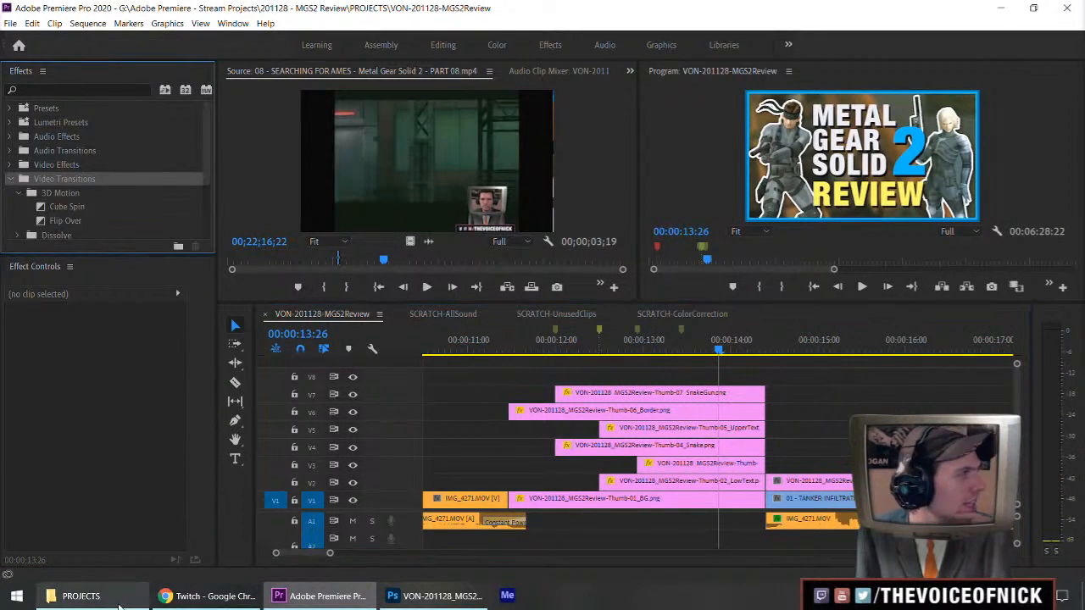
Open the VON-201017-MGS1Review project from the PROJECTS folder of 201017 - MGS1 Review, using a second File Explorer window.
left_click(112, 598)
key("ctrl+n")
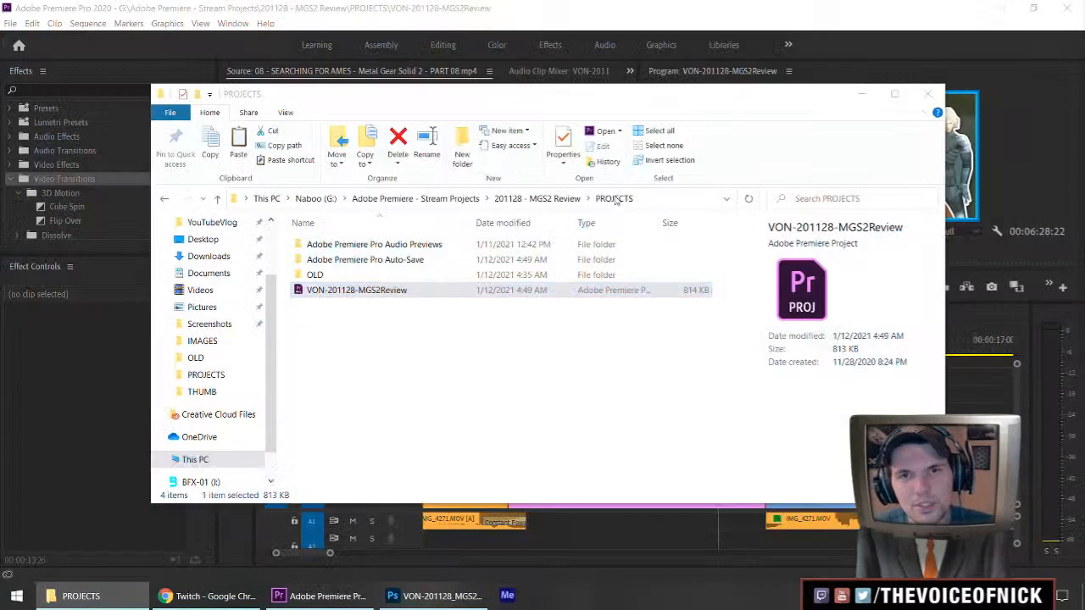
left_click(555, 218)
left_click(472, 219)
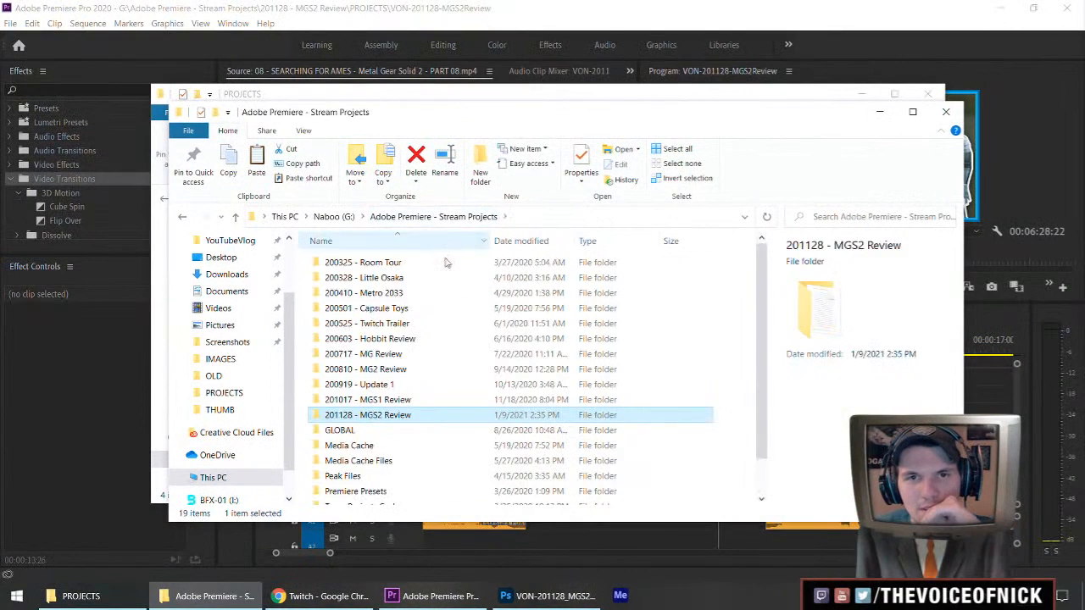
double_click(400, 400)
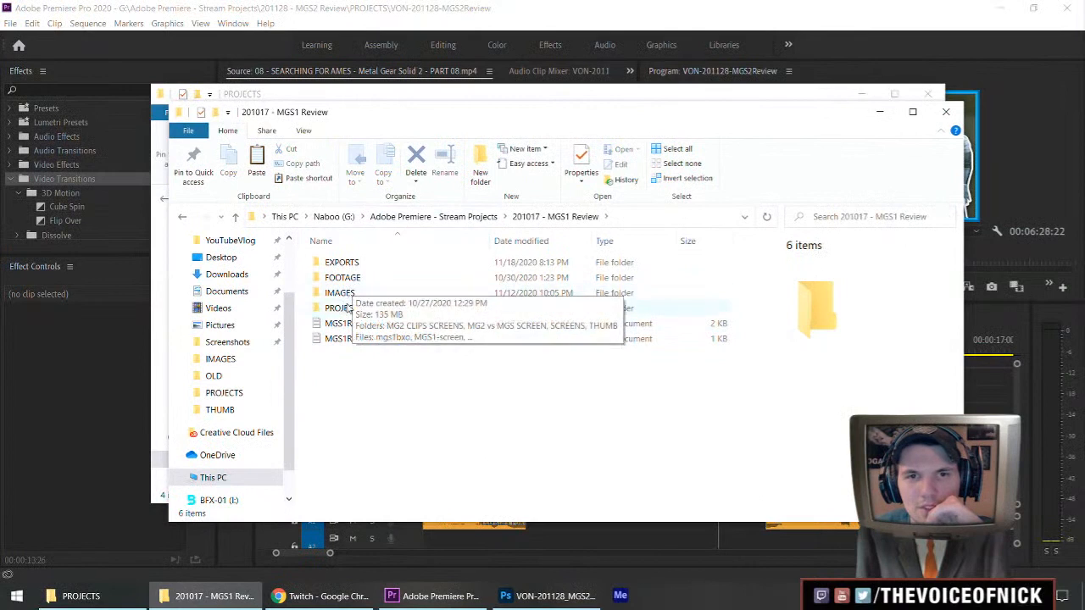
double_click(343, 308)
double_click(360, 308)
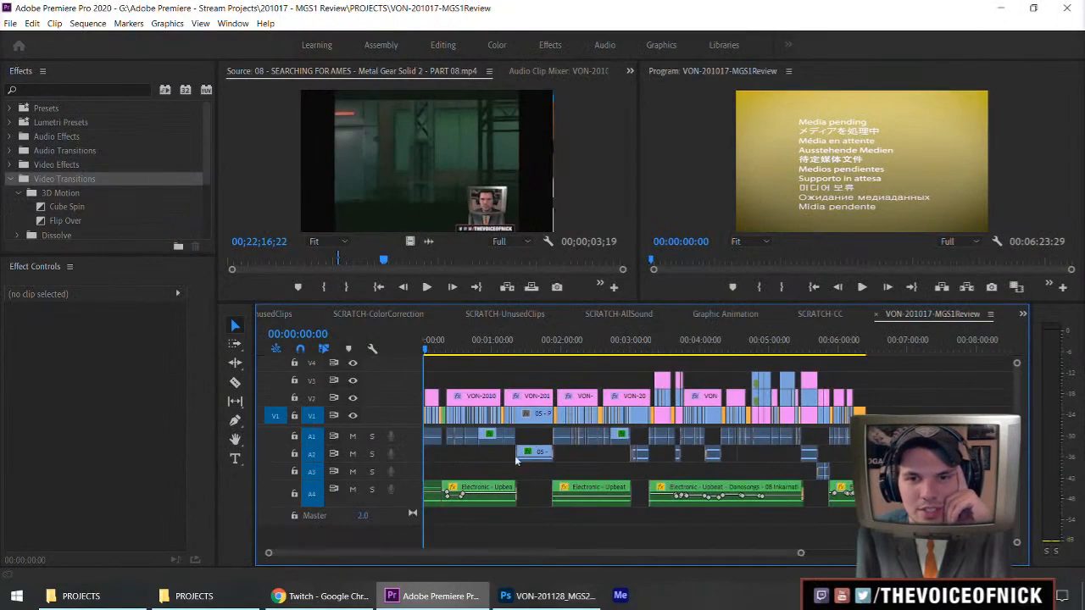
Locate the Graphic Animation nest near 00:00:18:04 in the MGS1 Review sequence and open it.
left_click(429, 349)
key("=")
key("=")
key("=")
key("=")
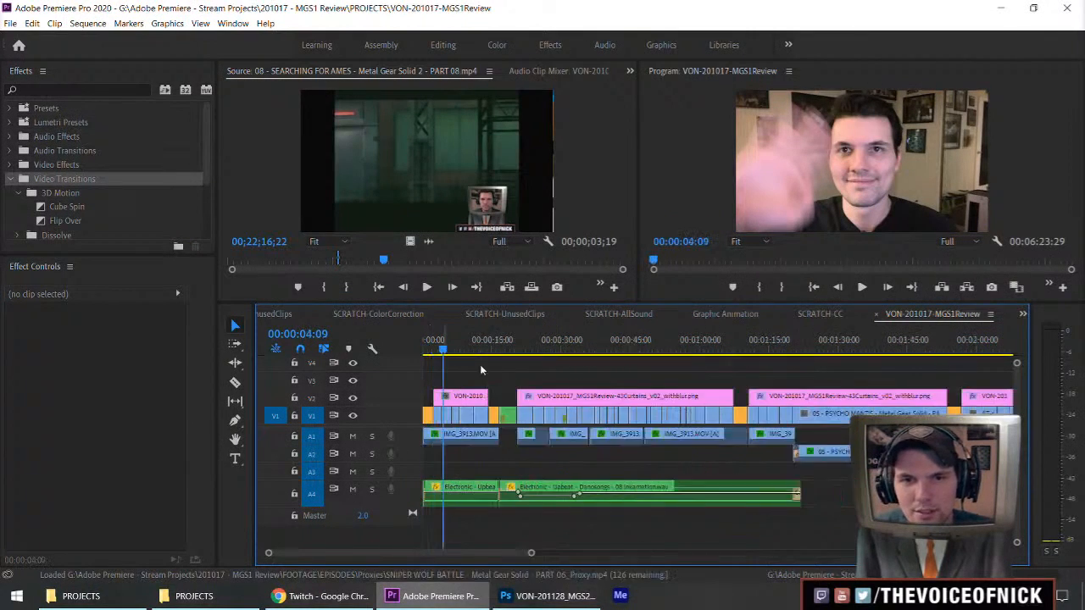
left_click_drag(463, 349, 592, 373)
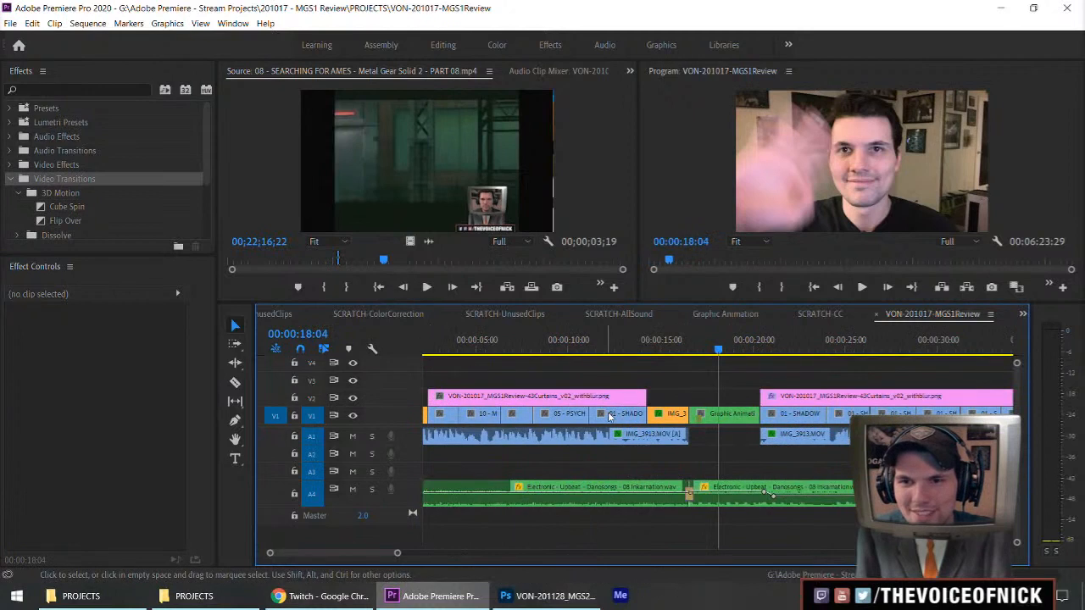
double_click(605, 414)
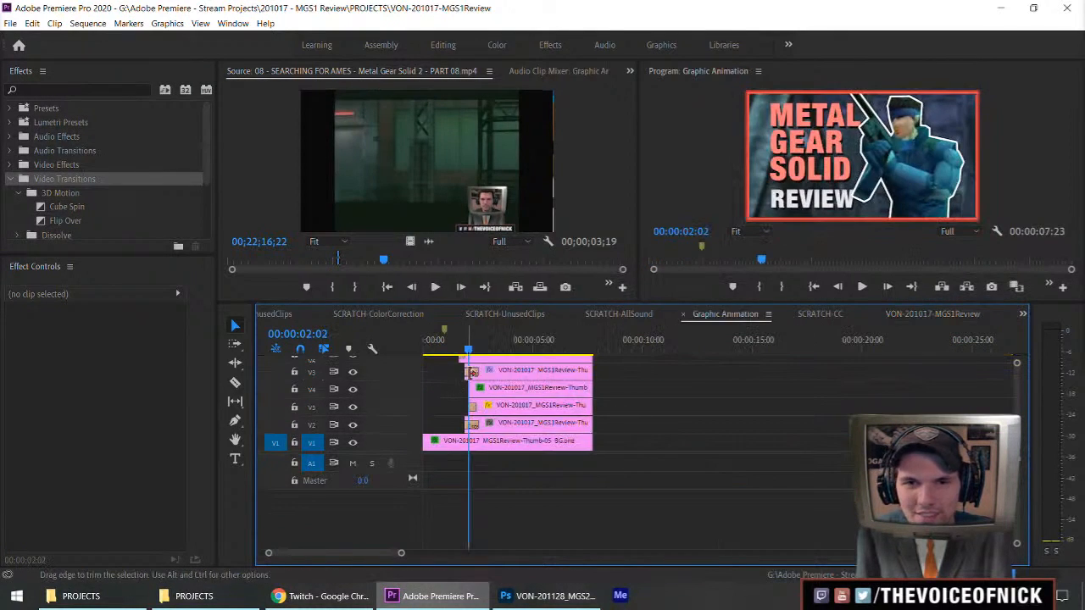
Inspect the Cross Dissolve on the upper TextShadow clip and play the Graphic Animation sequence.
left_click(472, 373)
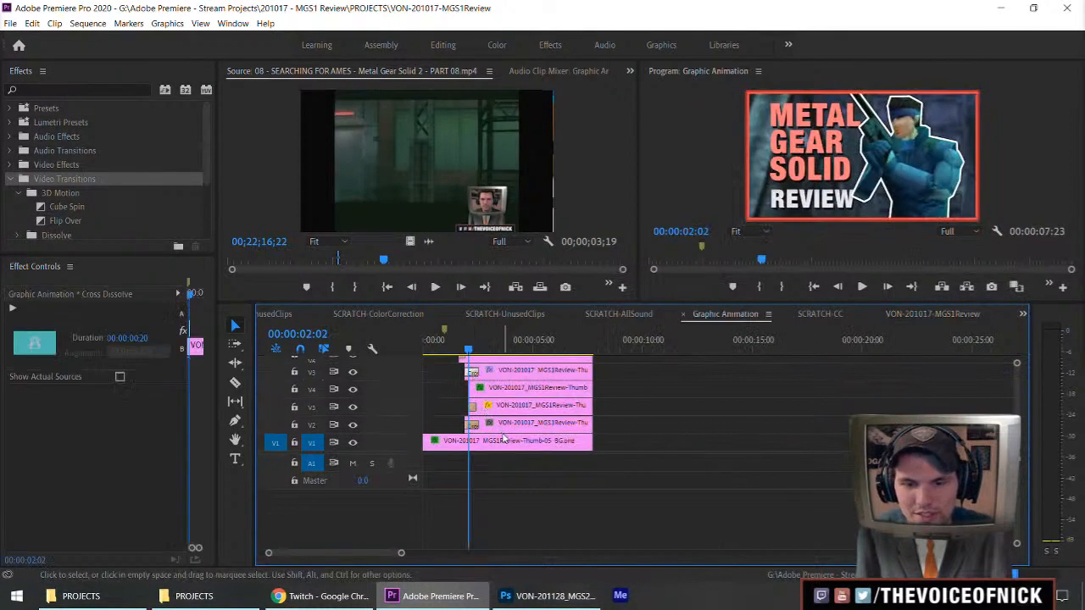
key("equal")
key("equal")
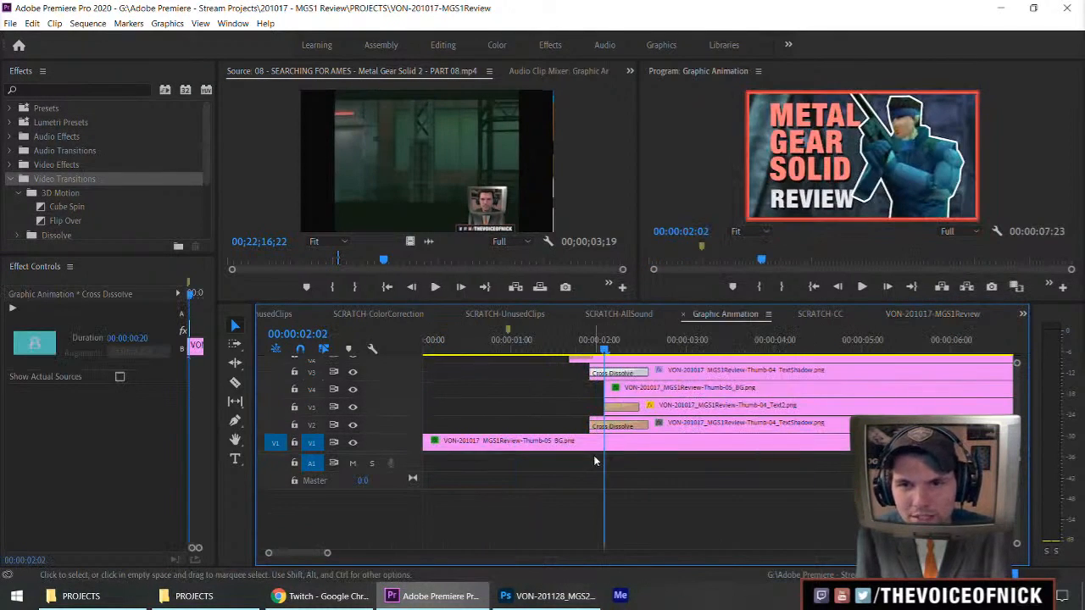
left_click_drag(582, 352, 555, 350)
key("space")
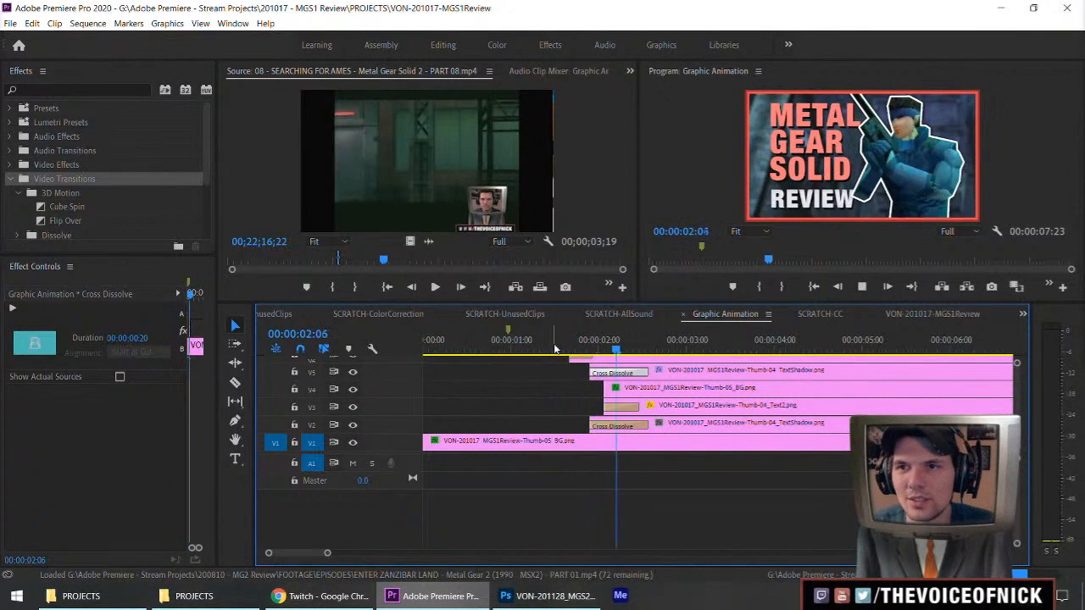
key("space")
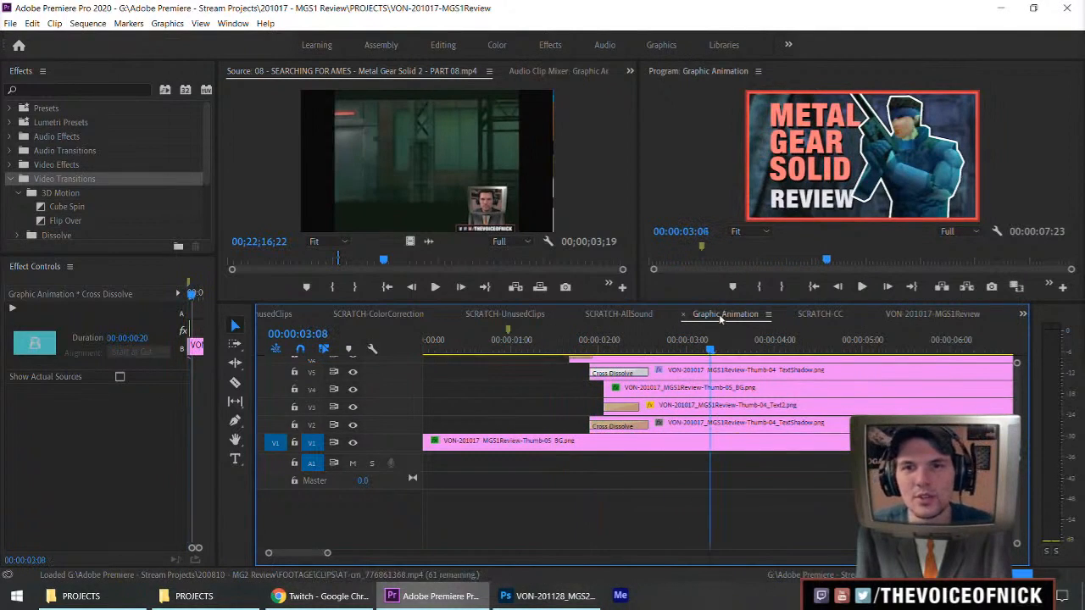
Close the VON-201017-MGS1Review project and return to the VON-201128-MGS2Review sequence.
left_click(10, 23)
left_click(55, 124)
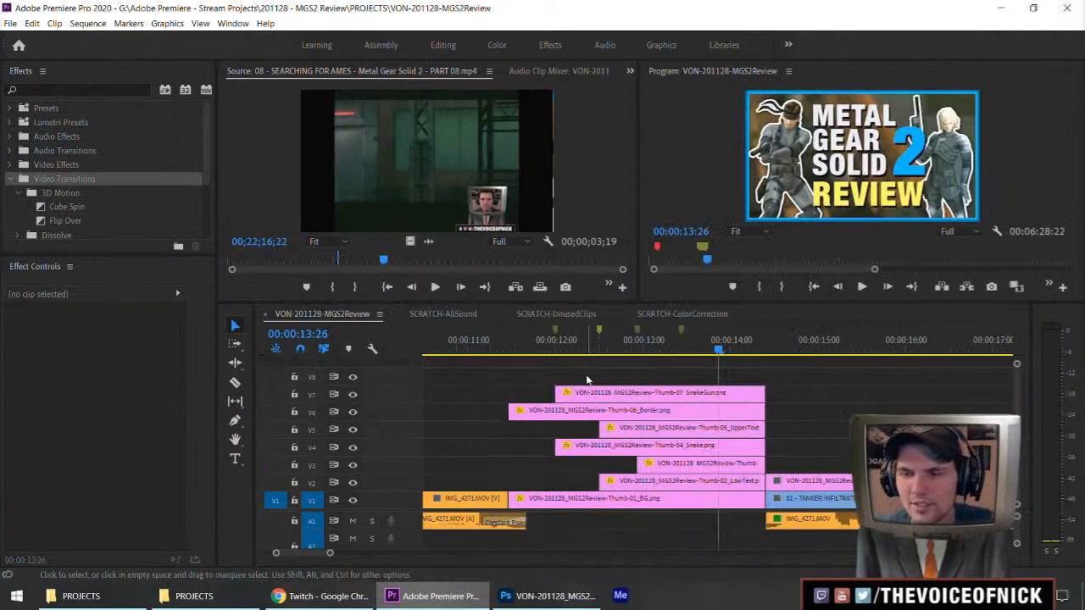
left_click(234, 24)
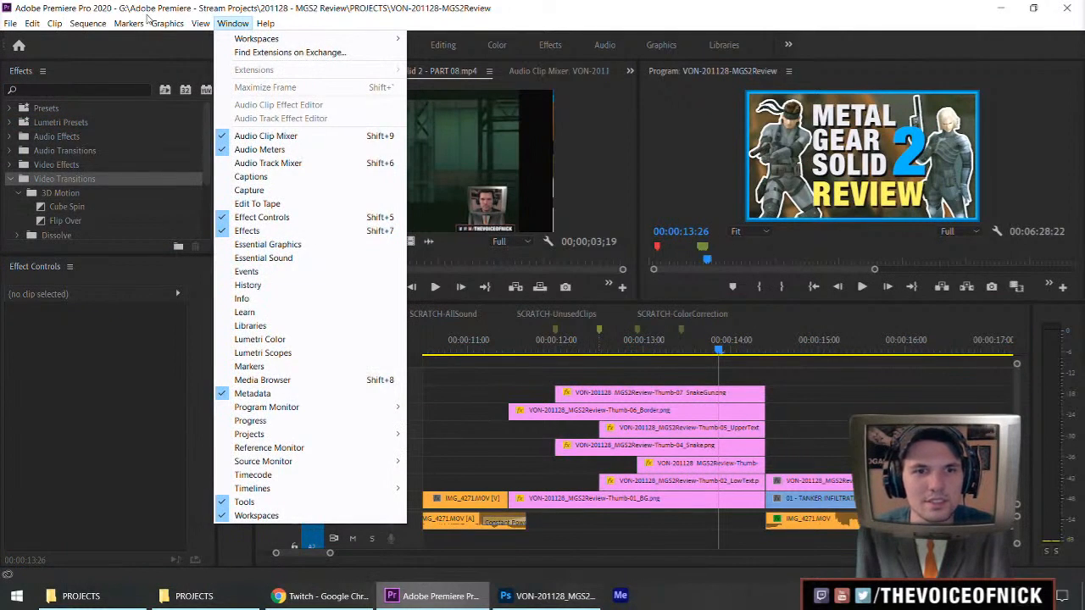
left_click(43, 23)
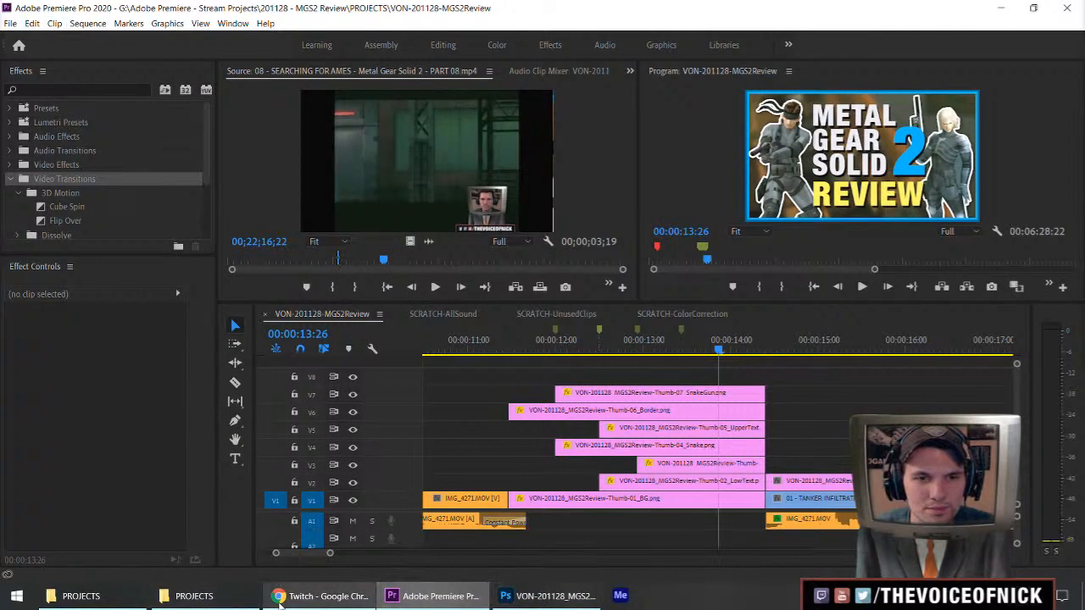
Switch to a new Chrome window, search Google for "filmimpact push" and open Film Impact's Push Transition page.
mouse_move(285, 600)
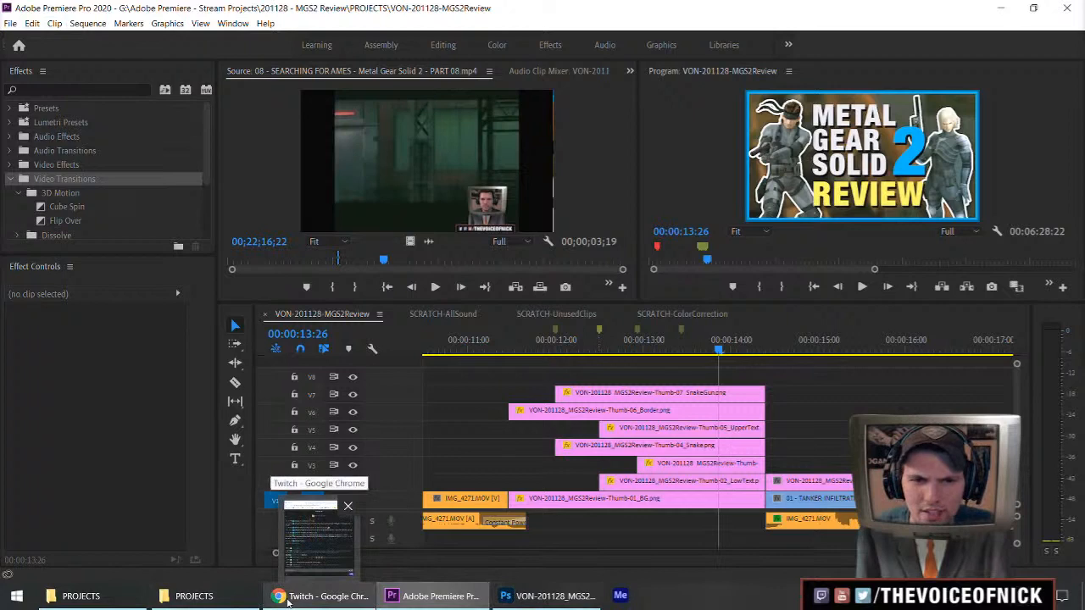
middle_click(280, 600)
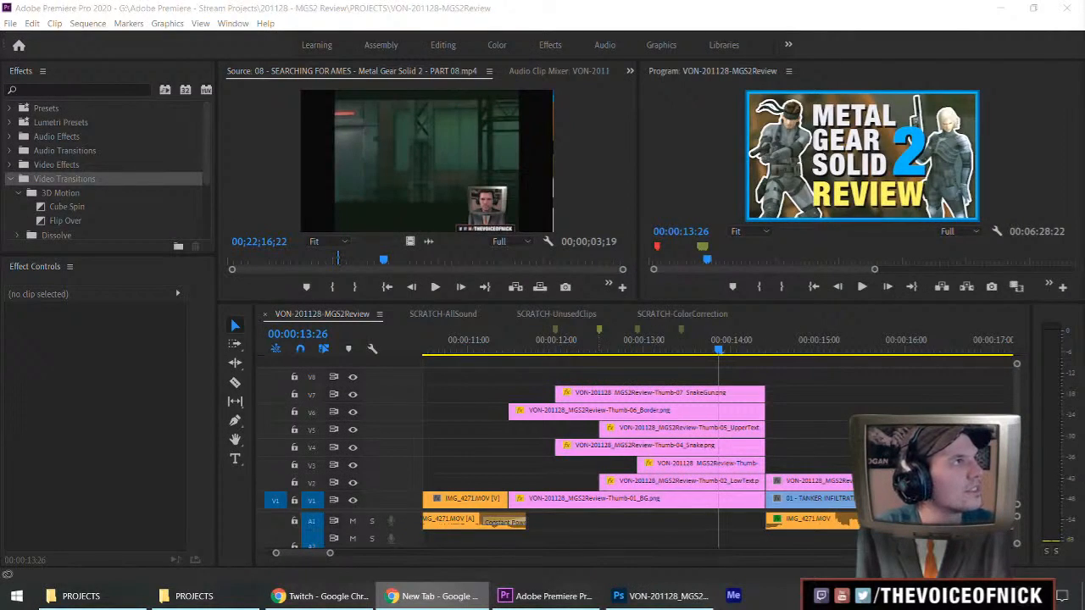
key("Return")
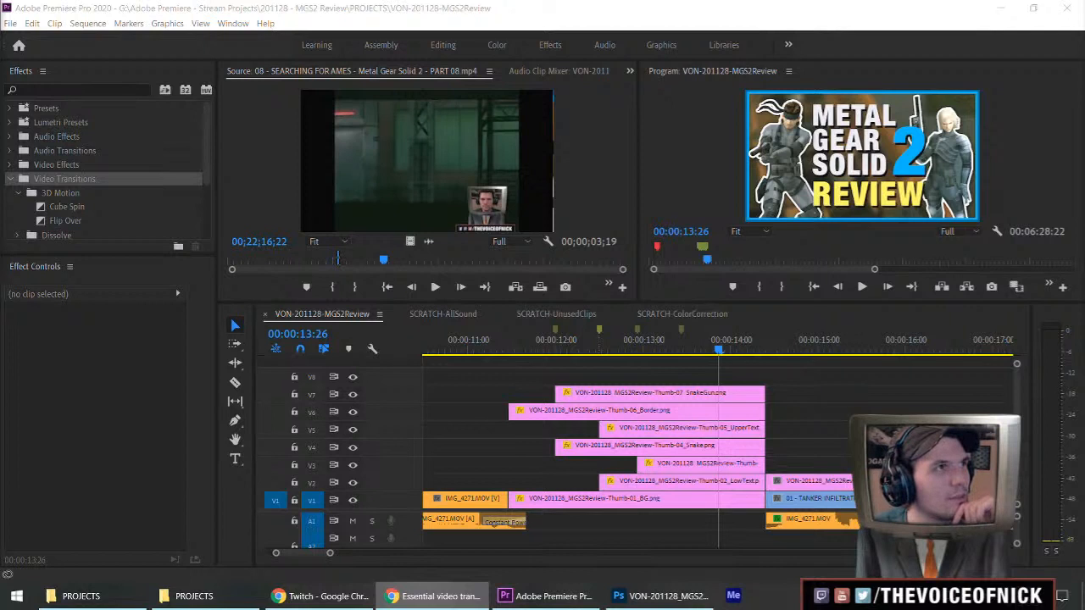
left_click(434, 596)
Read through the Push Impacts page on filmimpact.com for its description, compatibility, features and free access offer.
scroll(284, 177, "down", 3)
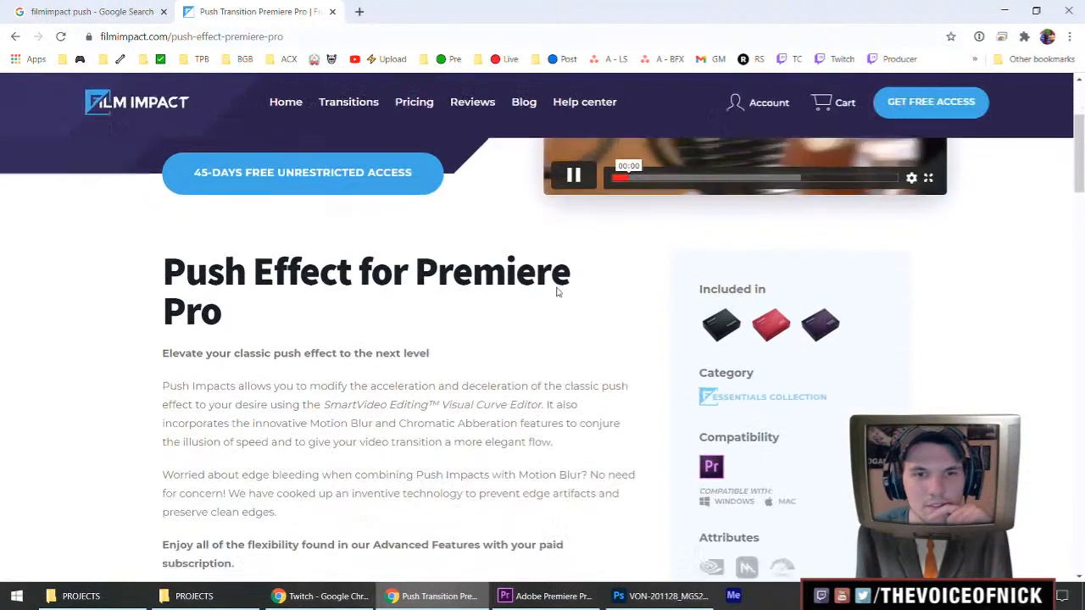
scroll(667, 295, "down", 3)
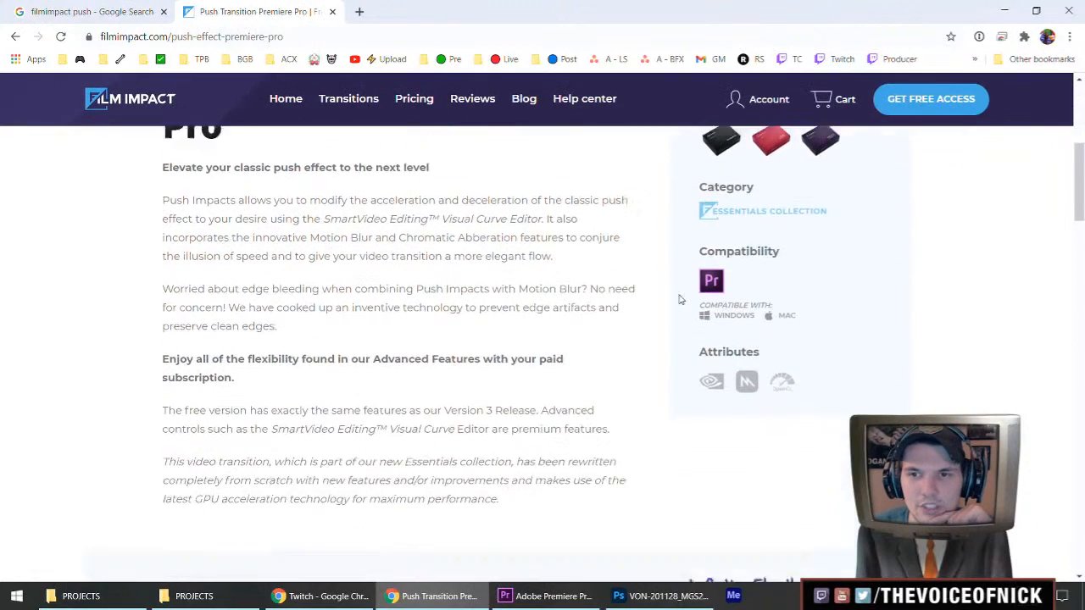
scroll(661, 292, "down", 4)
scroll(487, 250, "down", 10)
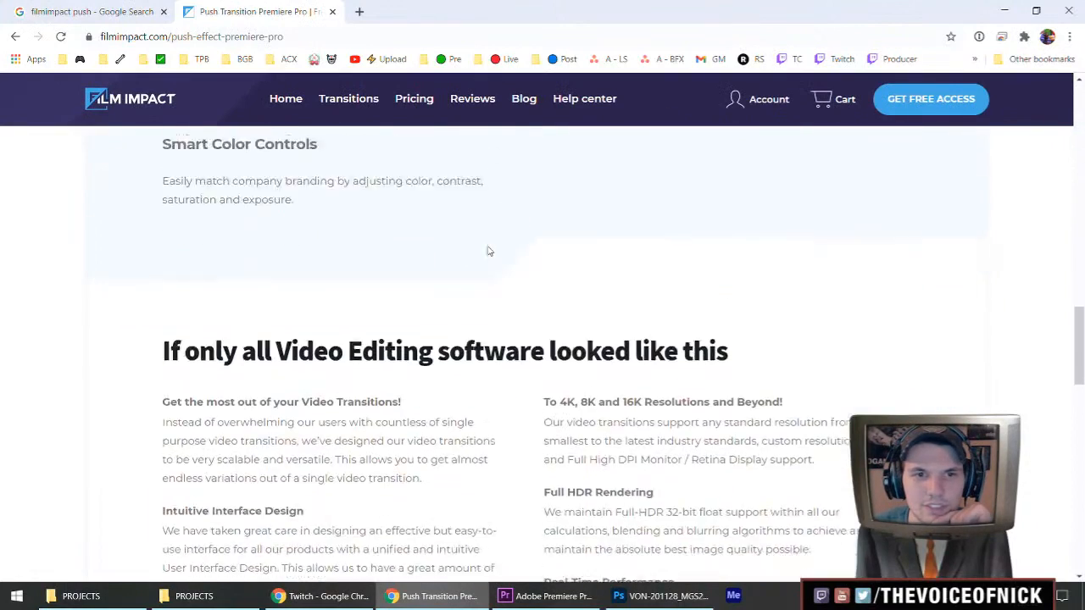
scroll(487, 250, "down", 4)
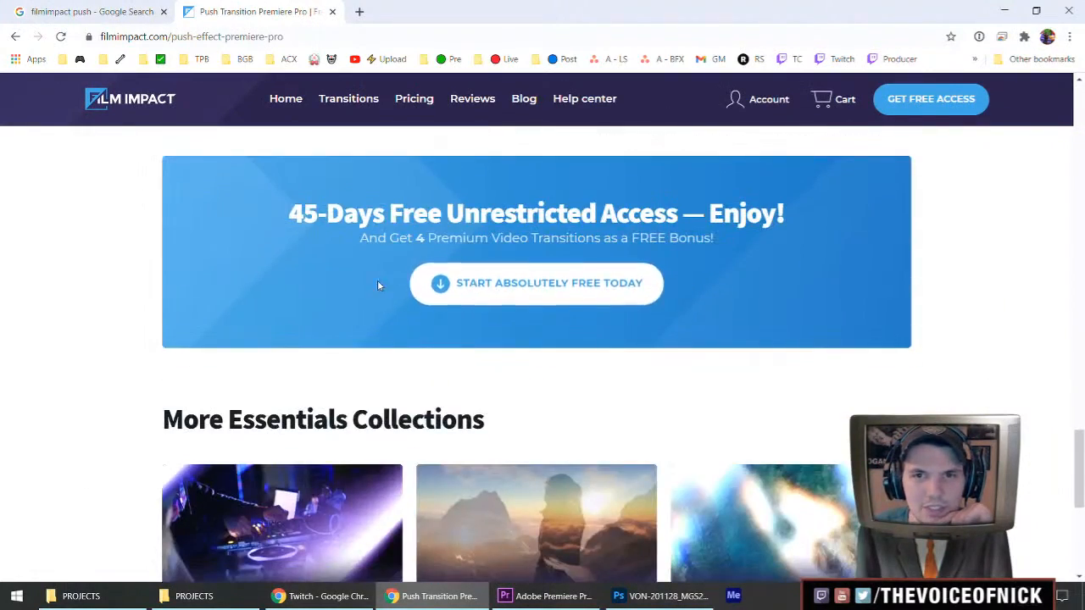
scroll(362, 279, "down", 5)
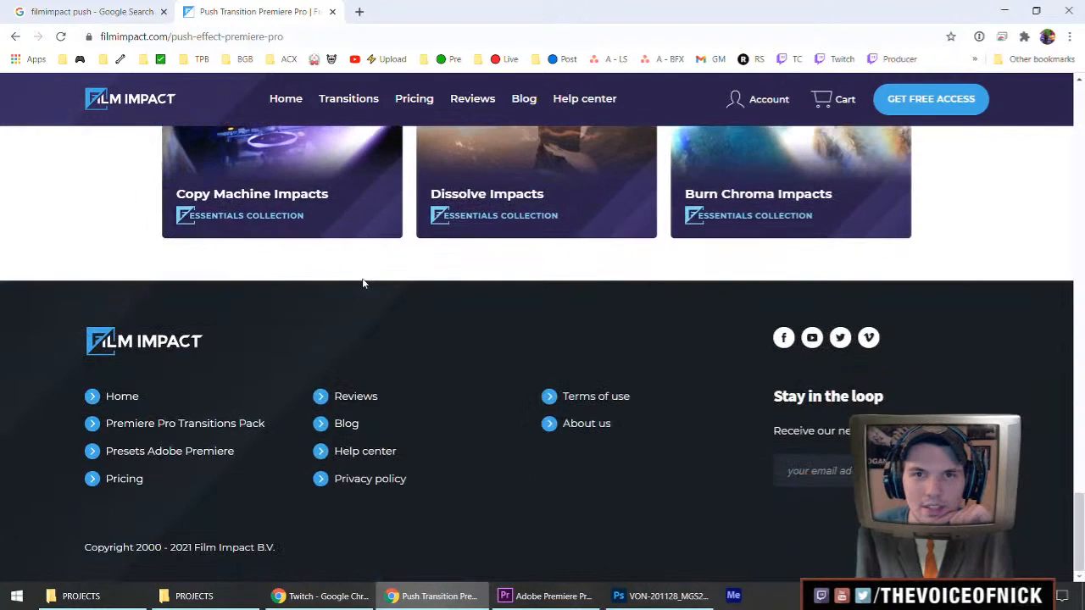
scroll(358, 269, "up", 1)
scroll(357, 269, "down", 1)
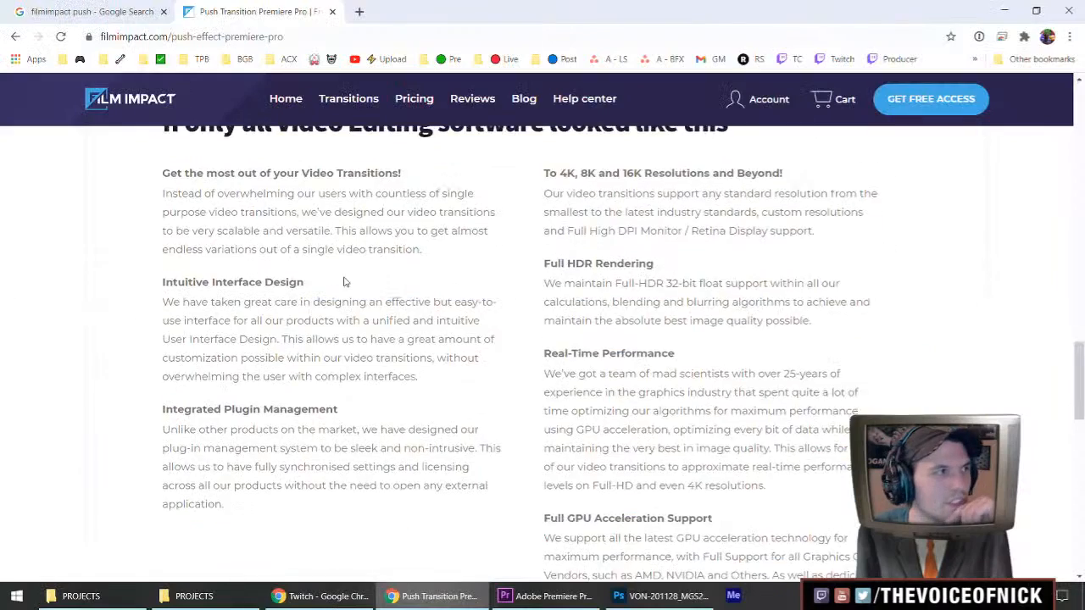
scroll(344, 282, "up", 10)
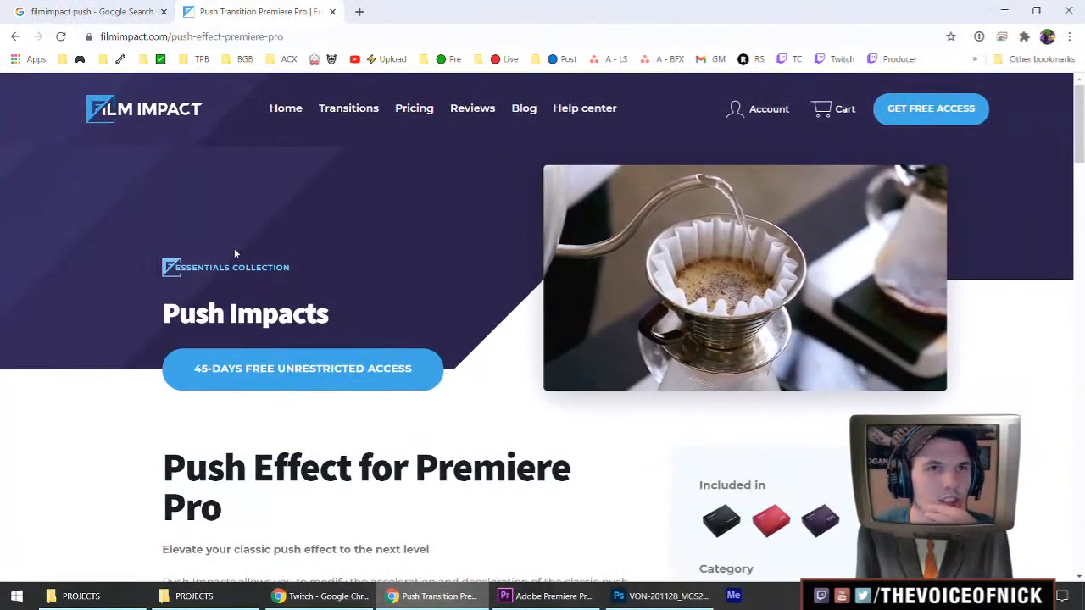
Close the Film Impact page and the Google search tab in Chrome and return to the VON-201128-MGS2Review sequence in Premiere Pro.
key("ctrl+w")
key("ctrl+w")
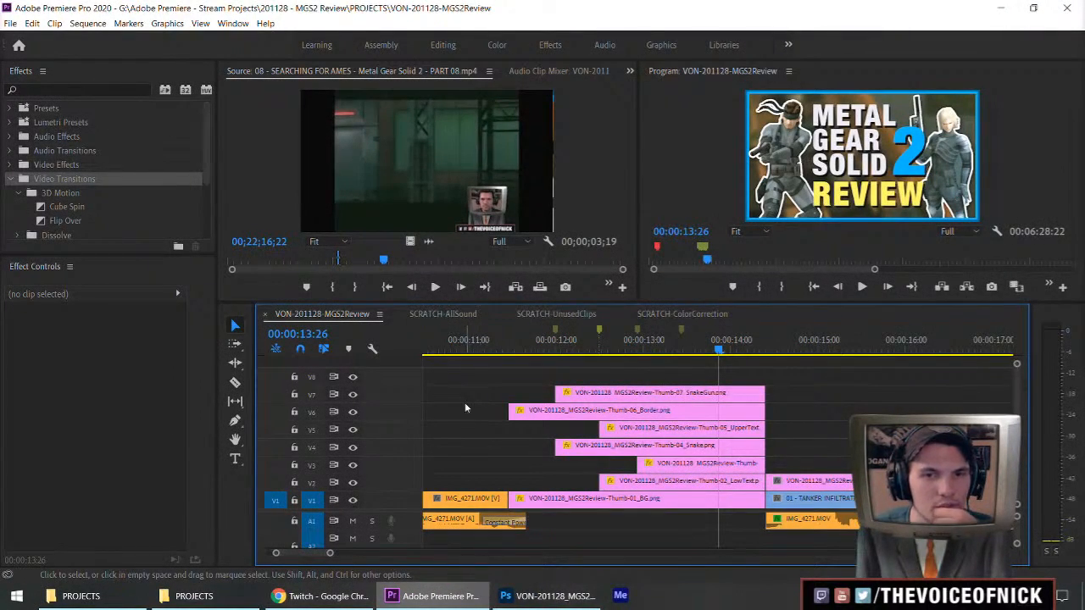
key("alt+Tab")
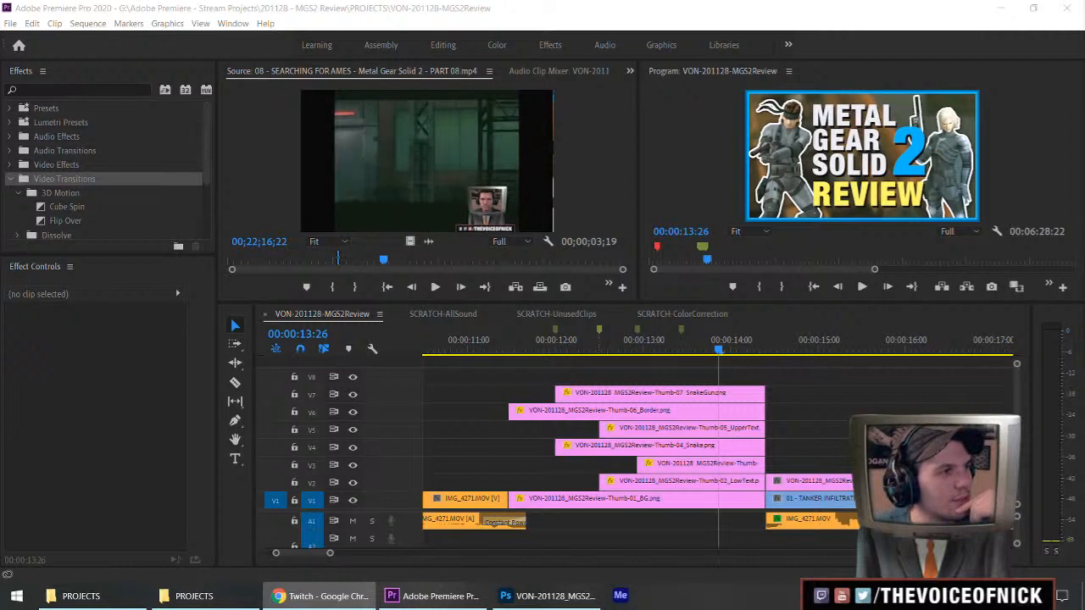
left_click(448, 372)
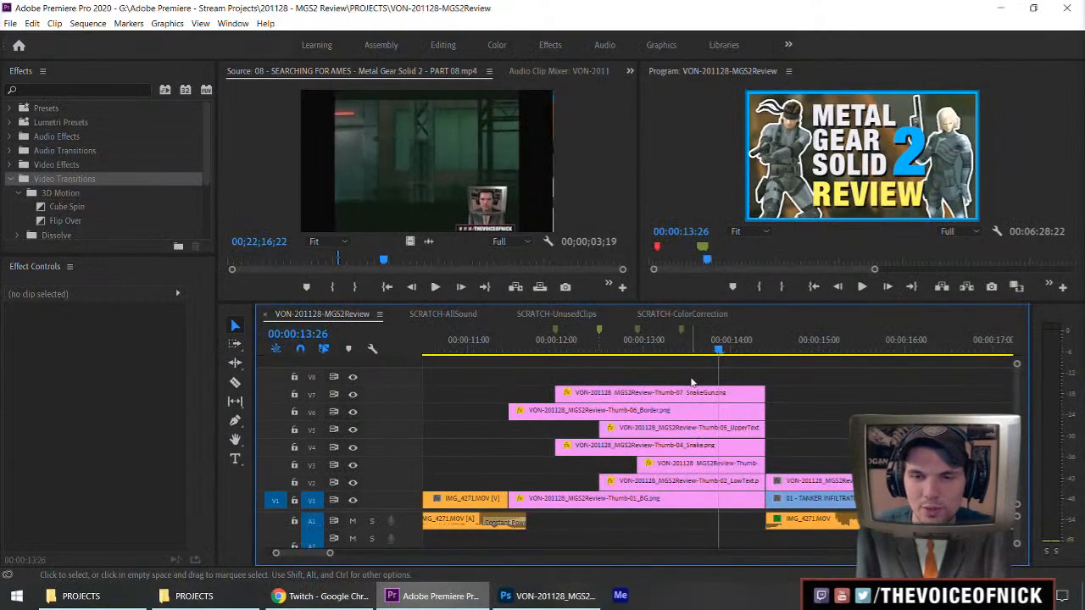
Scrub through the layered Metal Gear Solid 2 title clips to review their staggered entrances against the markers.
key("minus")
key("minus")
key("equal")
key("equal")
left_click_drag(819, 415, 856, 437)
key("minus")
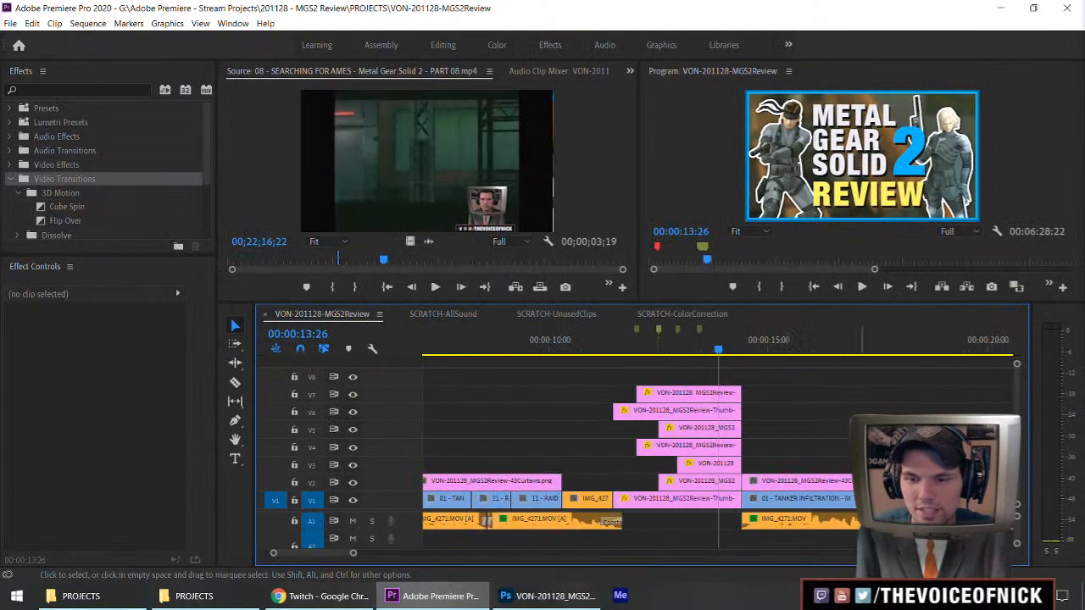
left_click_drag(625, 352, 700, 356)
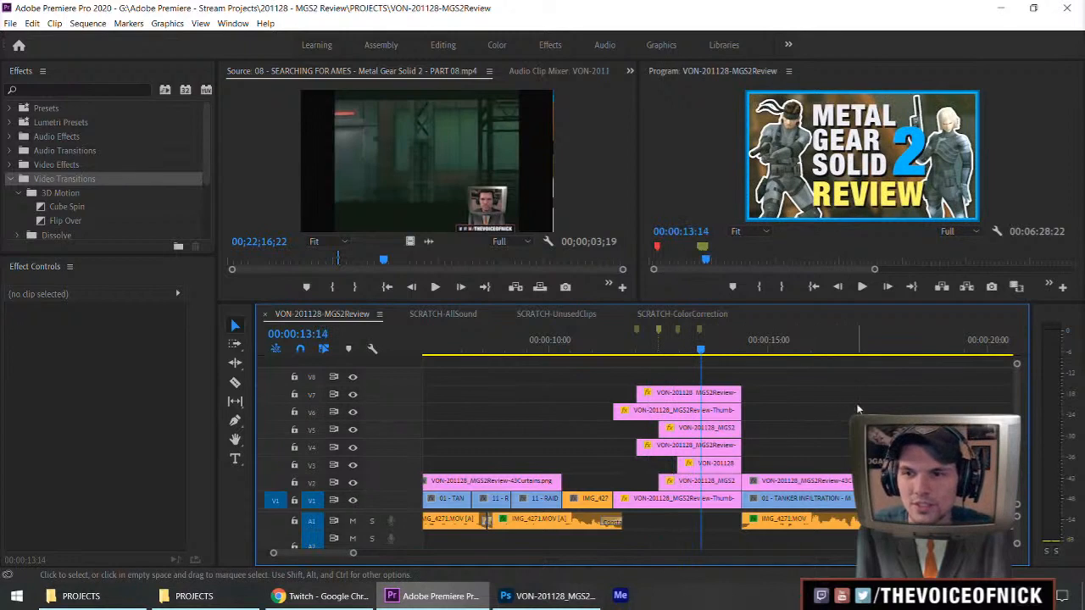
left_click_drag(885, 392, 839, 404)
left_click(721, 347)
mouse_move(721, 347)
left_mouse_down()
mouse_move(678, 349)
mouse_move(707, 356)
left_mouse_up()
left_click_drag(857, 428, 829, 441)
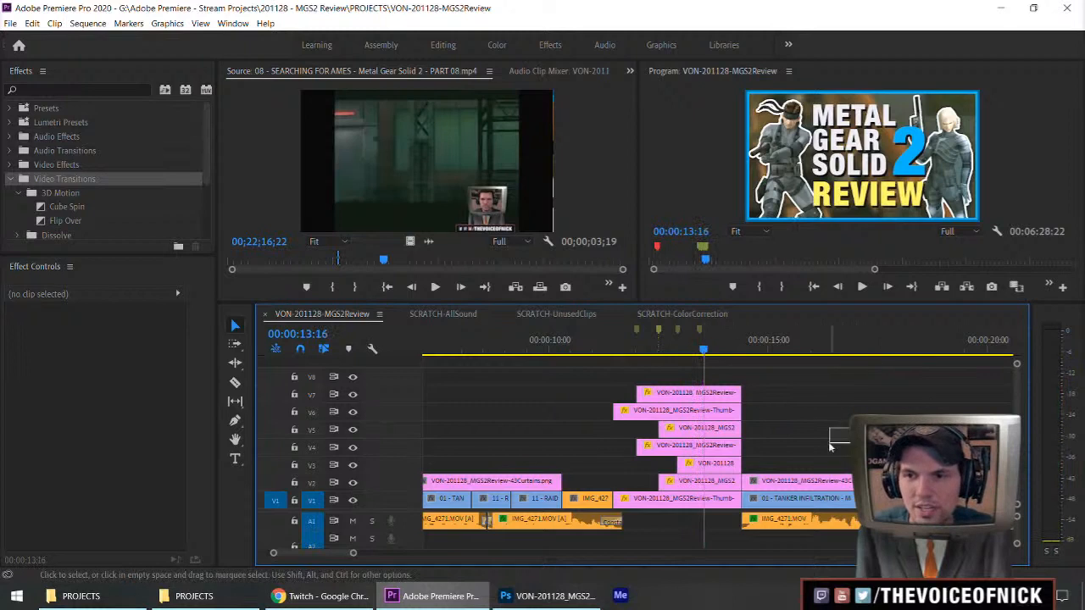
Add a cyan sequence marker at 00:00:11:11, at the start of the layered title clips, and save the project.
key("ctrl+s")
key("backslash")
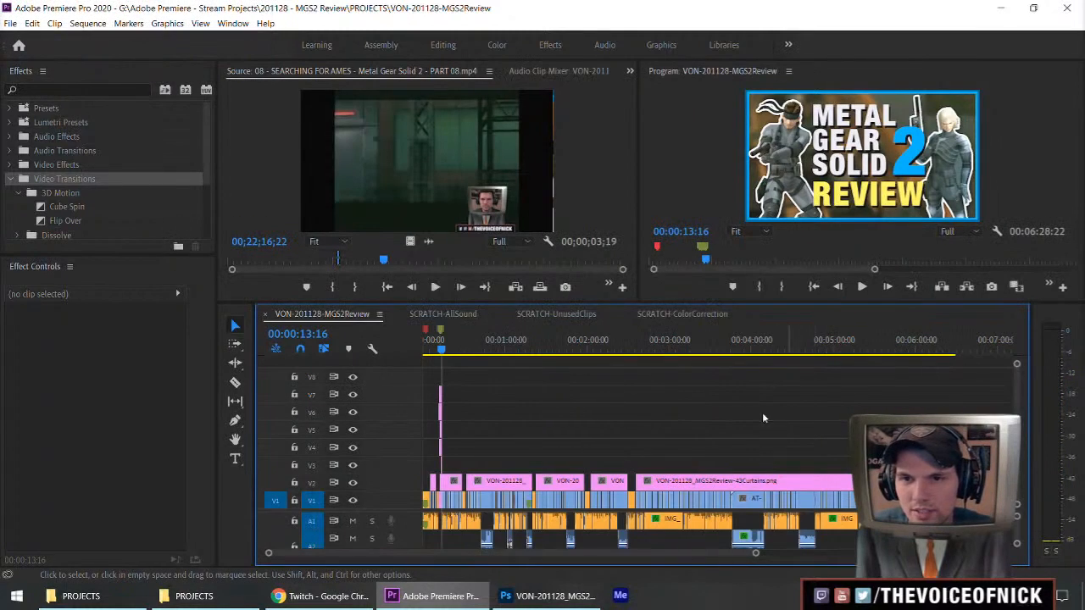
key("equal")
key("equal")
key("equal")
key("equal")
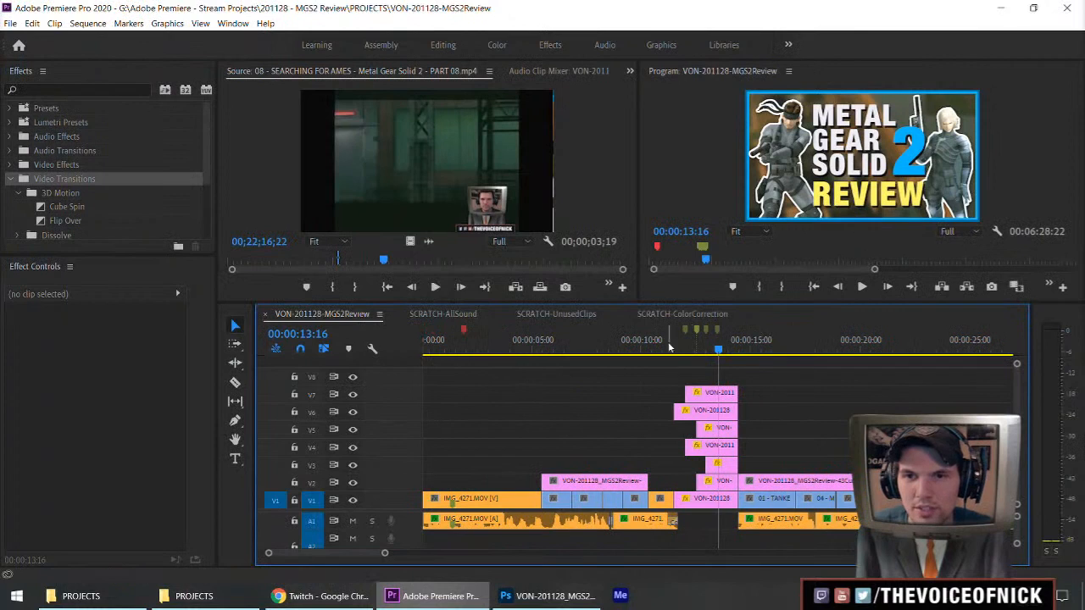
left_click(672, 347)
key("m")
key("m")
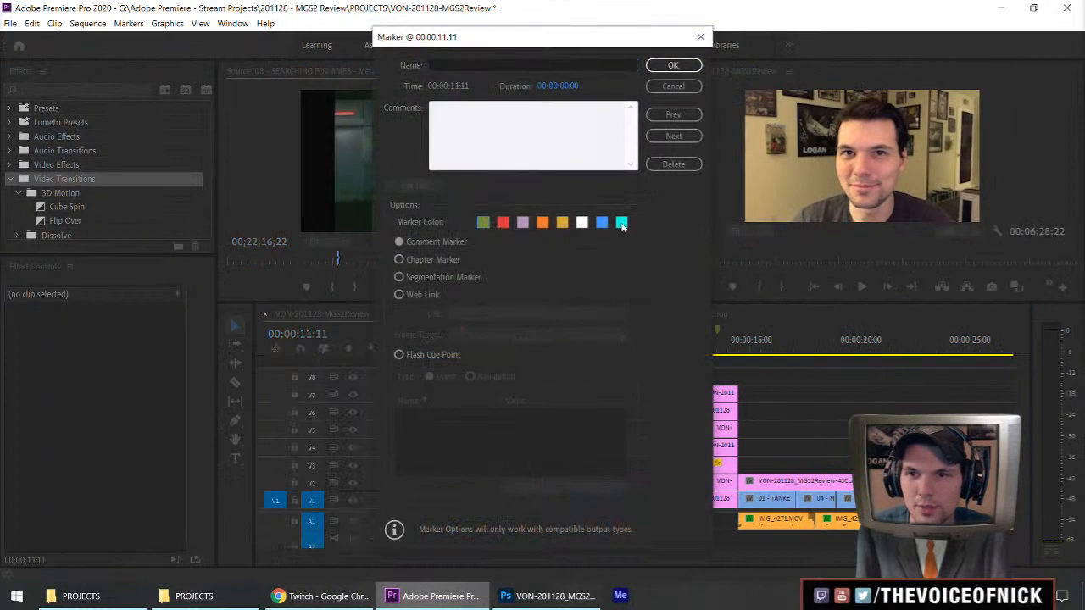
left_click(673, 65)
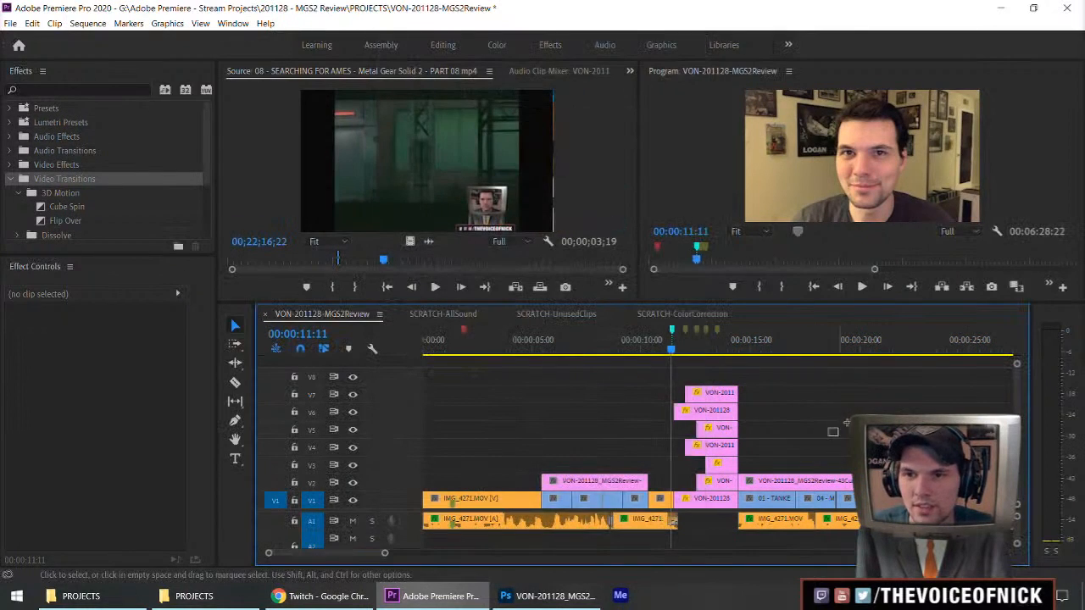
key("ctrl+s")
Park the playhead at 00:00:13:12 on the full title and switch to the Twitch window in Chrome.
left_click(716, 342)
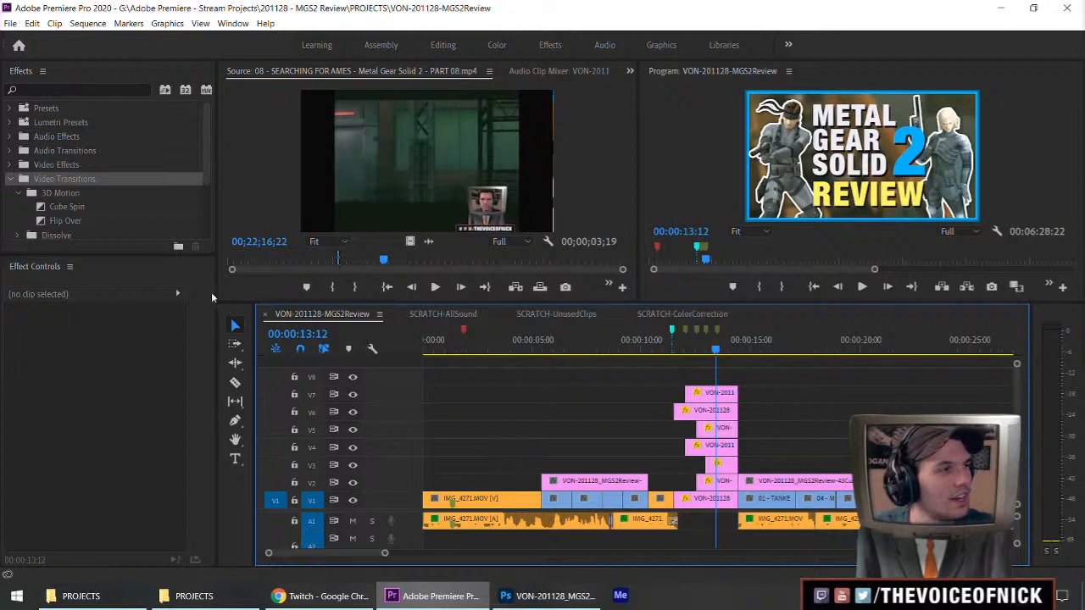
key("alt+Tab")
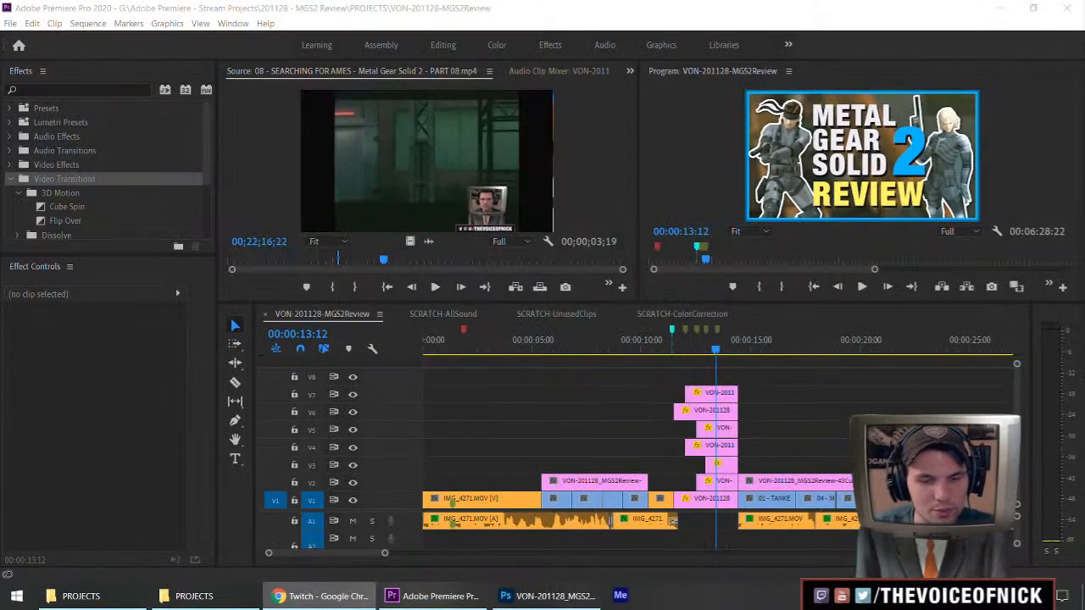